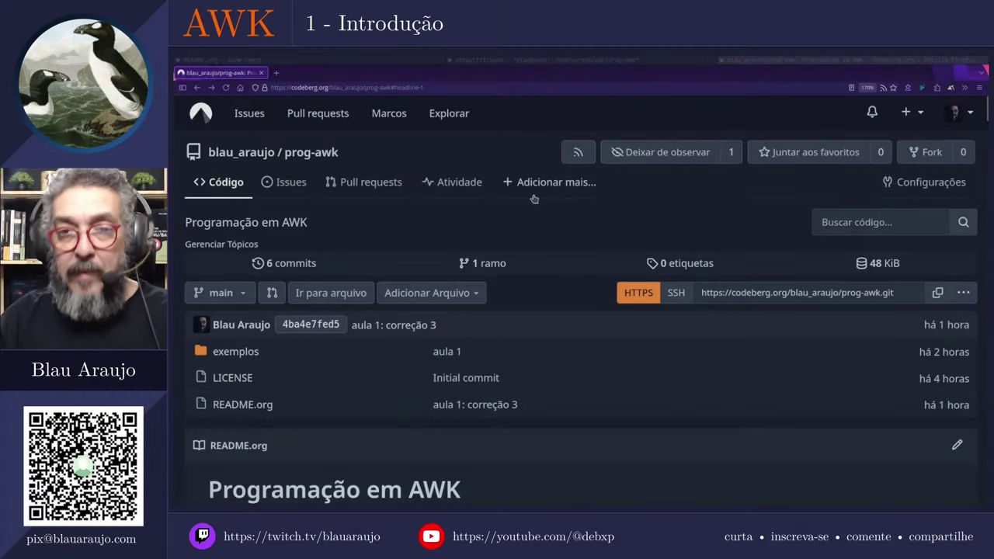
- Scroll the prog-awk README down to the A linguagem section and its language-evolution comic
scroll(531, 203, down, 3)
scroll(531, 203, down, 3)
scroll(531, 203, down, 3)
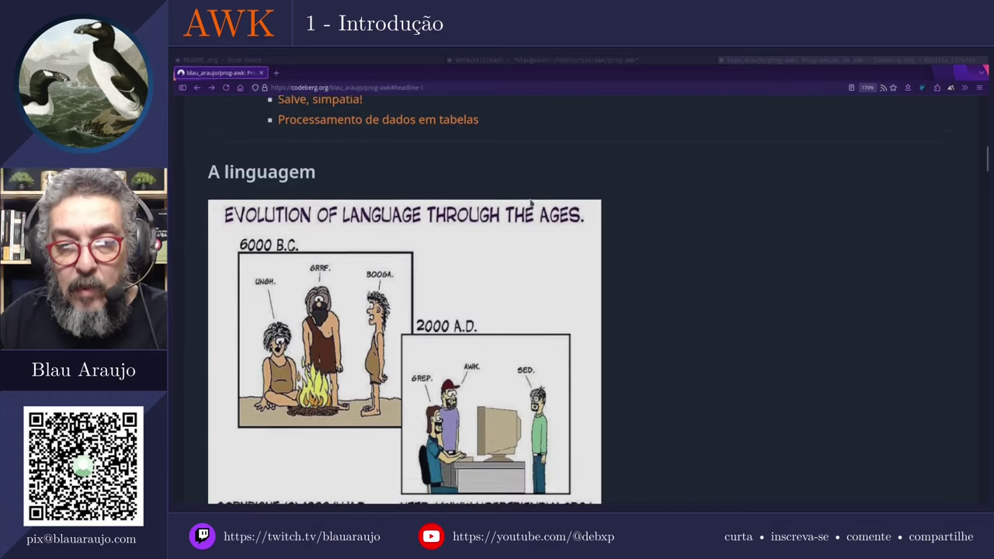
scroll(755, 254, down, 1)
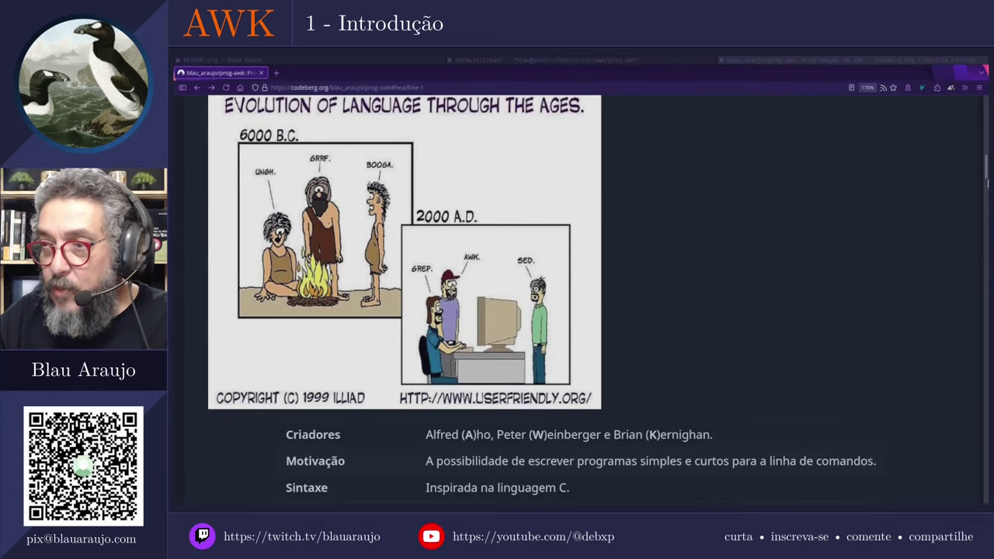
scroll(986, 172, up, 1)
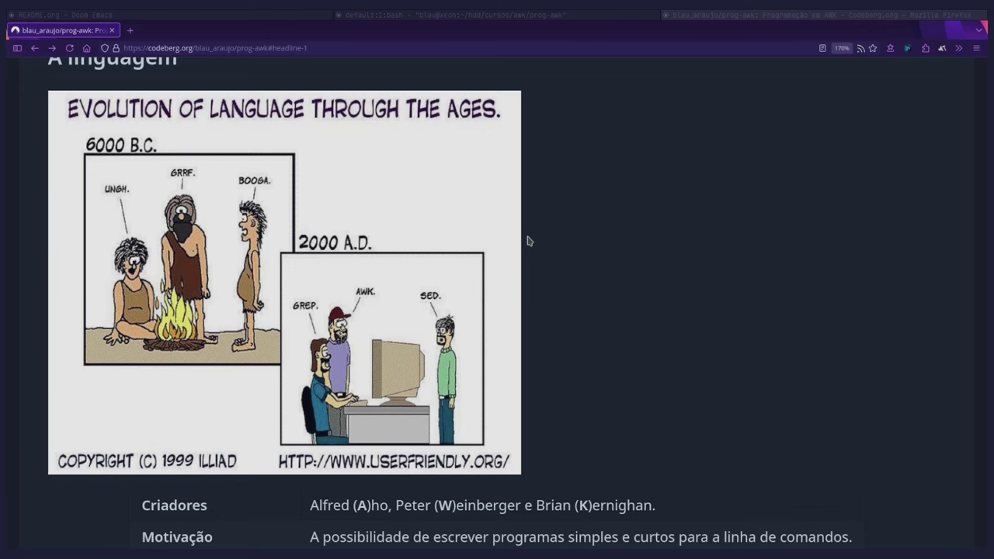
- Scroll past the comic to reveal the full Criadores/Motivação AWK summary table
scroll(527, 242, down, 5)
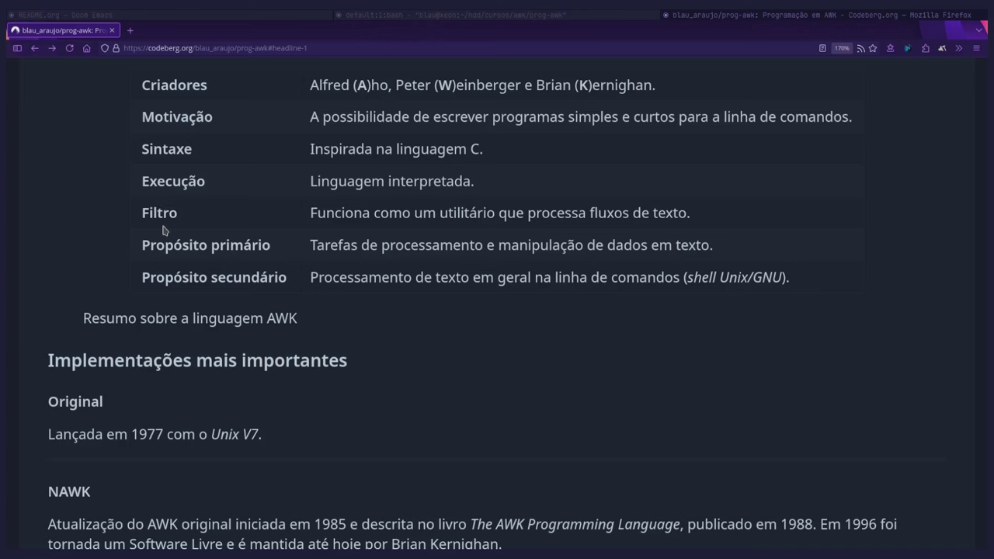
drag(141, 212, 188, 218)
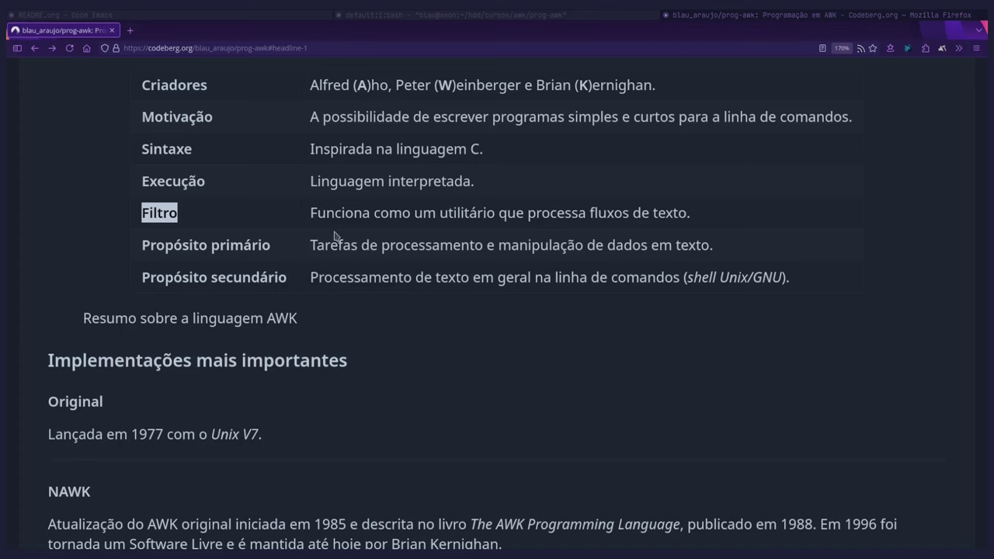
- Highlight the 1977 Unix V7 release date of the original AWK, emphasizing the 77
scroll(335, 237, down, 3)
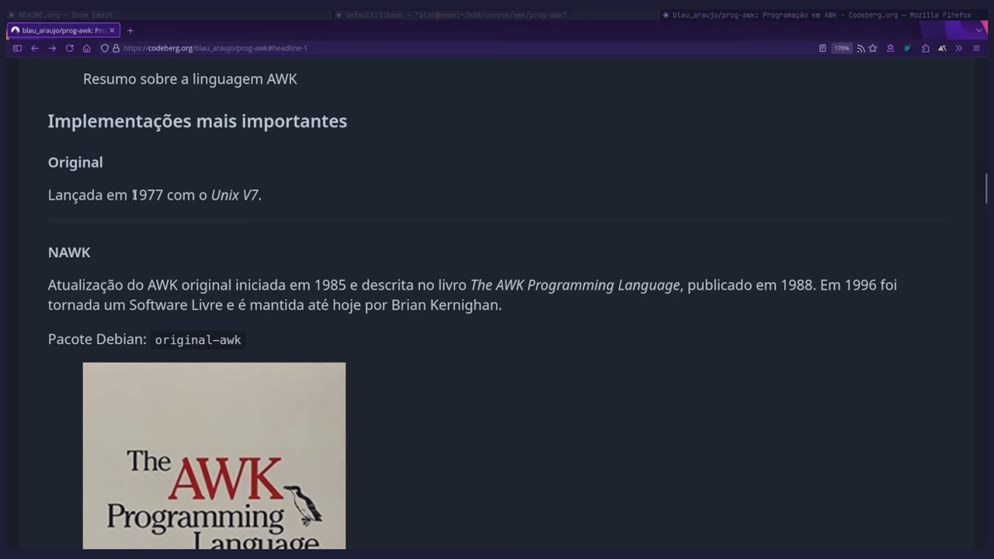
drag(131, 195, 273, 200)
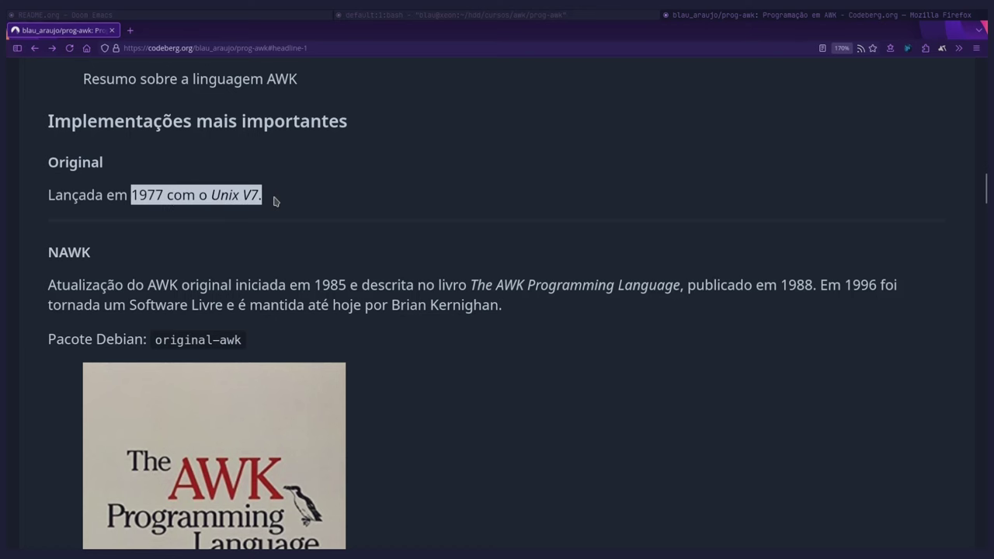
scroll(273, 201, down, 2)
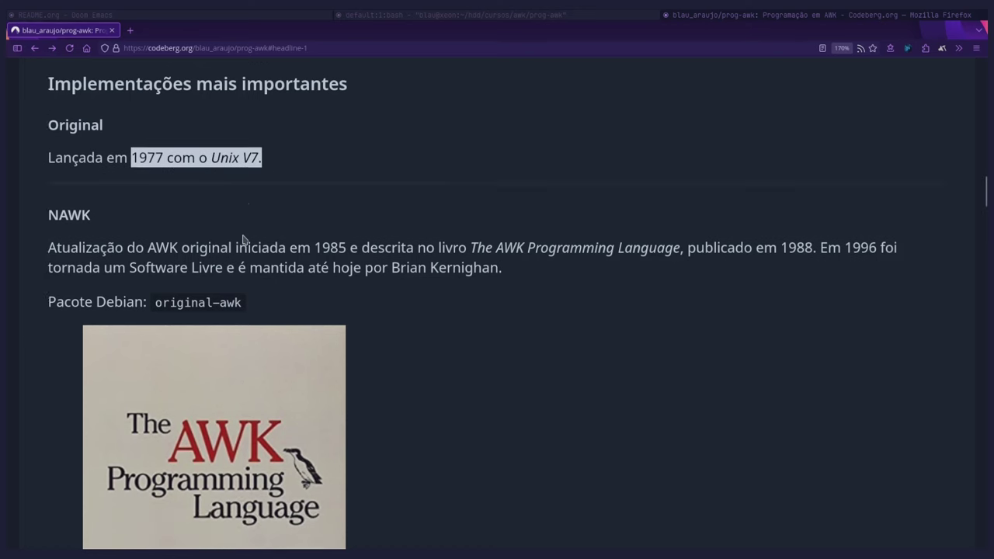
scroll(132, 152, up, 2)
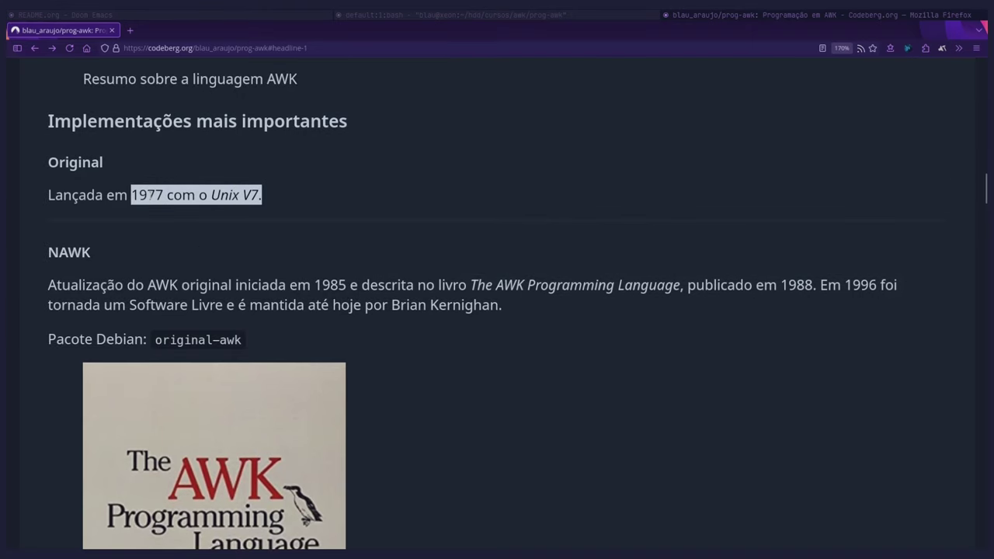
click(152, 194)
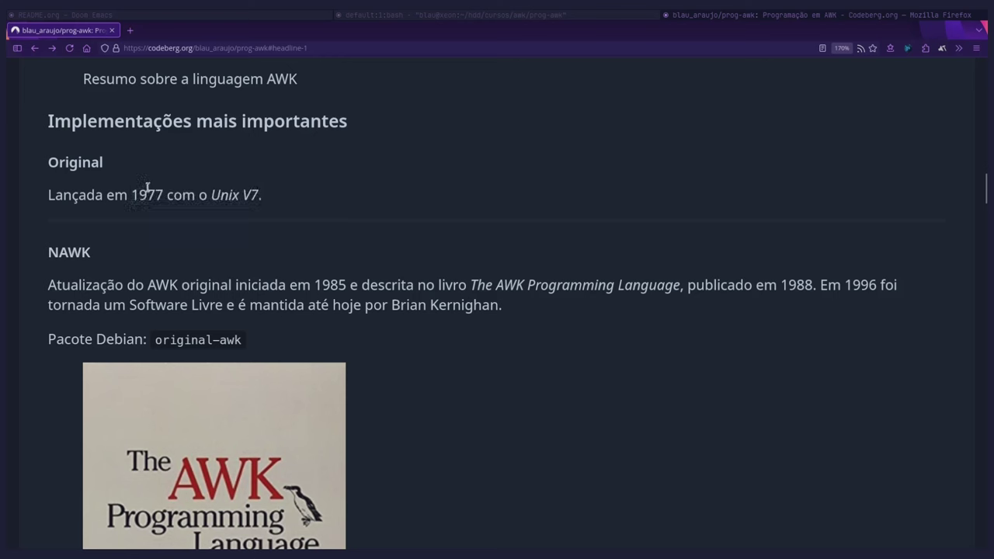
drag(148, 195, 163, 194)
- Scroll to NAWK, highlighting AWK in its heading and the phrase 'e descrita no livro'
scroll(158, 193, down, 3)
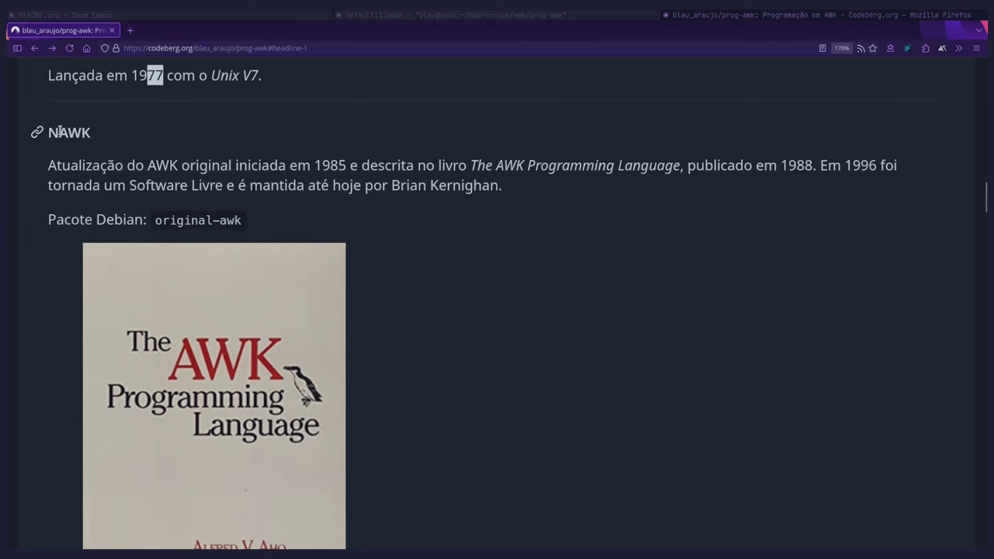
drag(59, 132, 92, 134)
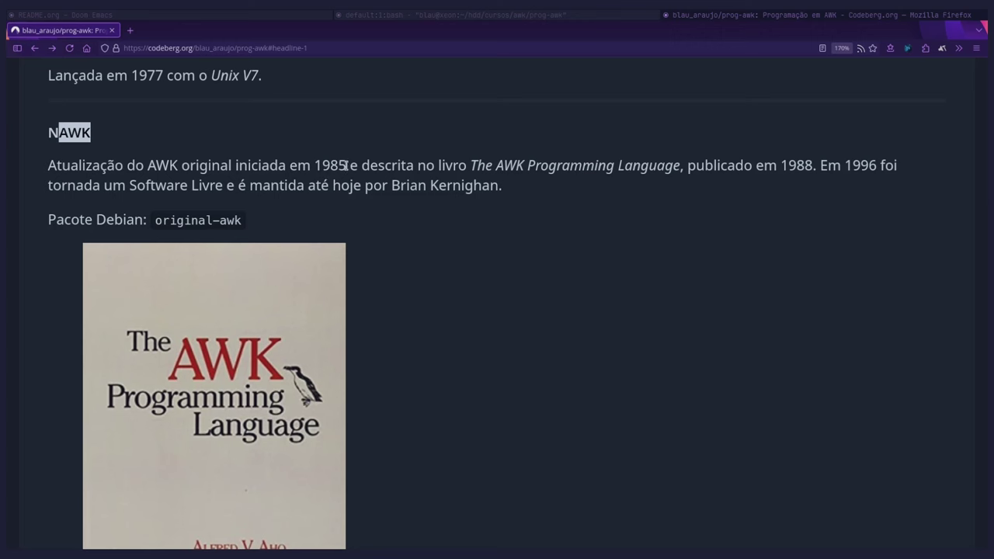
drag(346, 165, 683, 167)
click(472, 166)
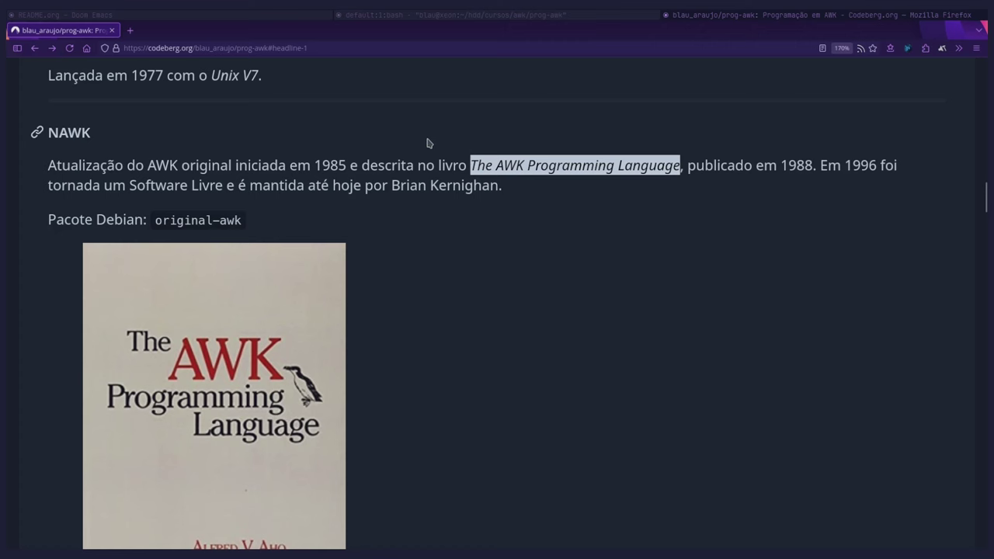
scroll(447, 346, down, 3)
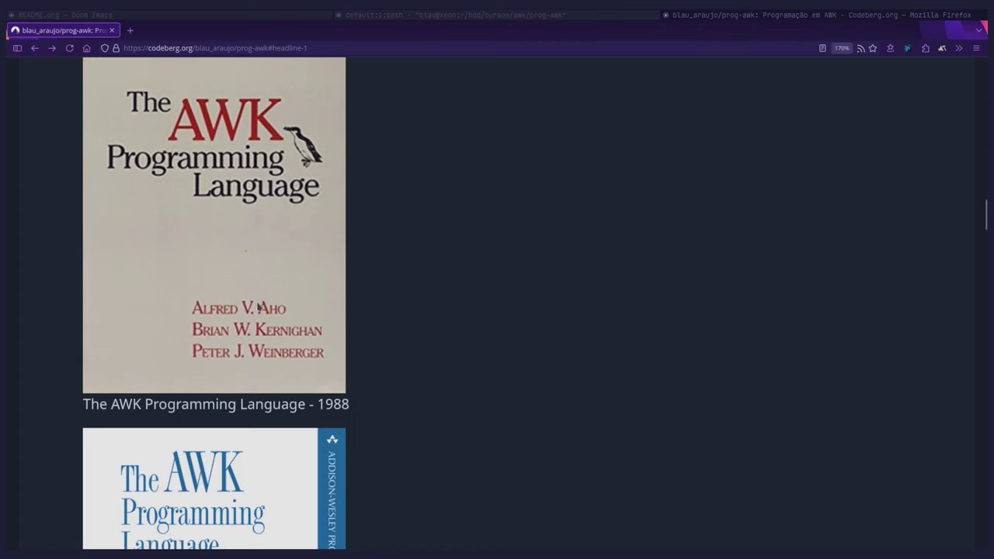
scroll(256, 279, down, 3)
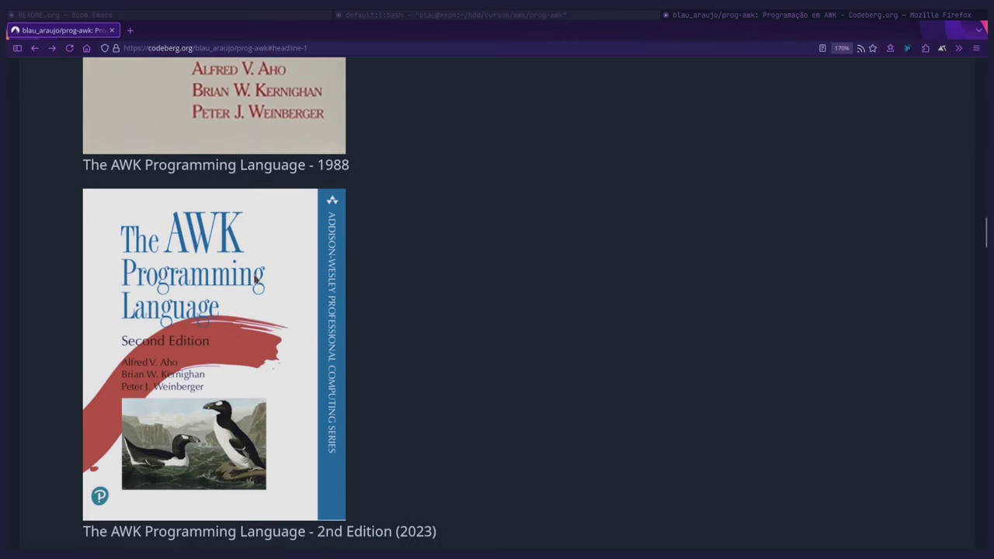
scroll(257, 280, down, 2)
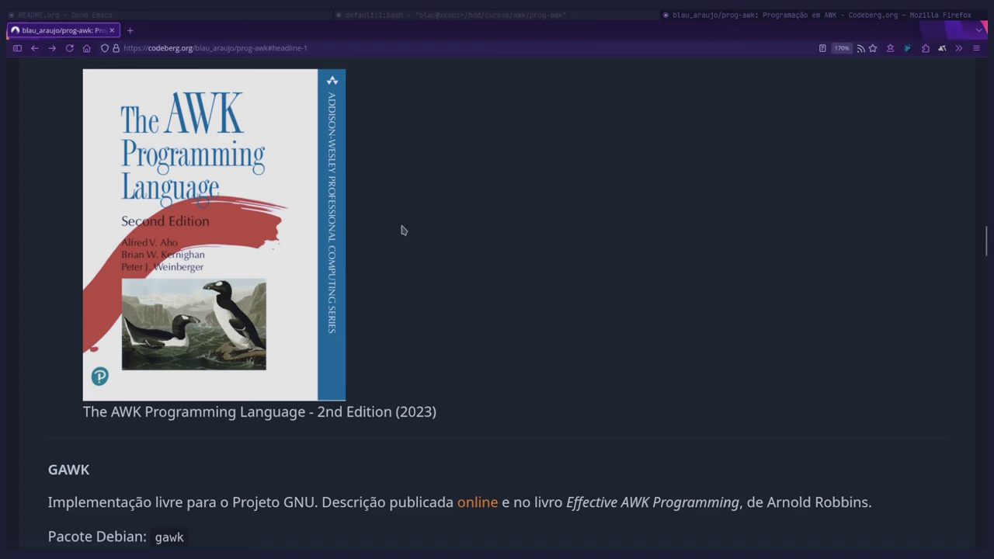
double_click(408, 415)
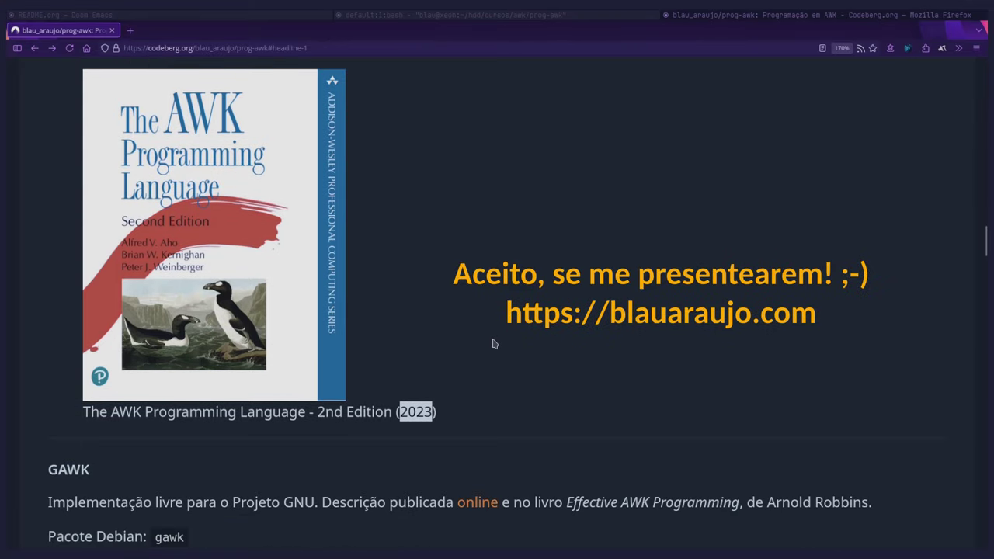
scroll(492, 344, up, 3)
scroll(493, 343, down, 3)
scroll(492, 343, up, 3)
drag(471, 165, 680, 166)
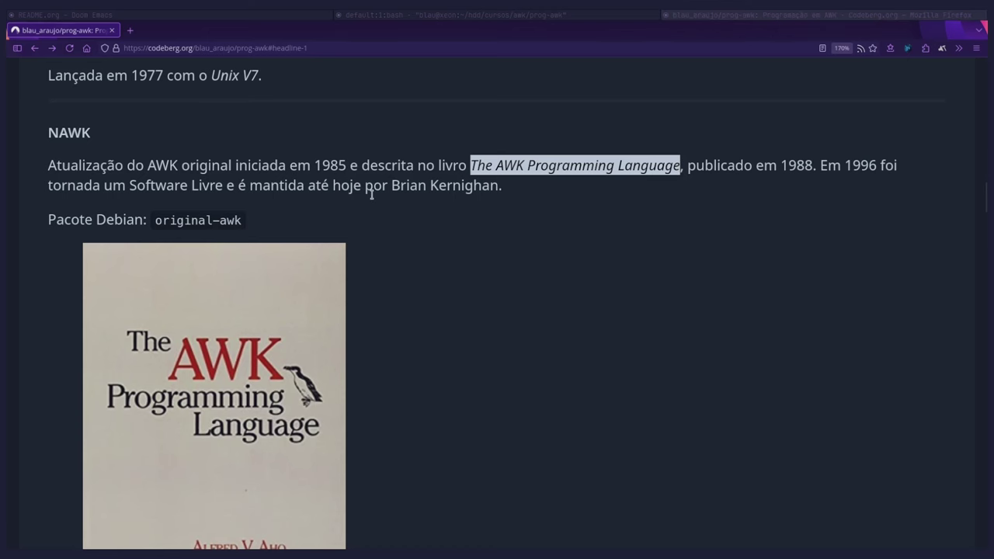
scroll(276, 248, down, 2)
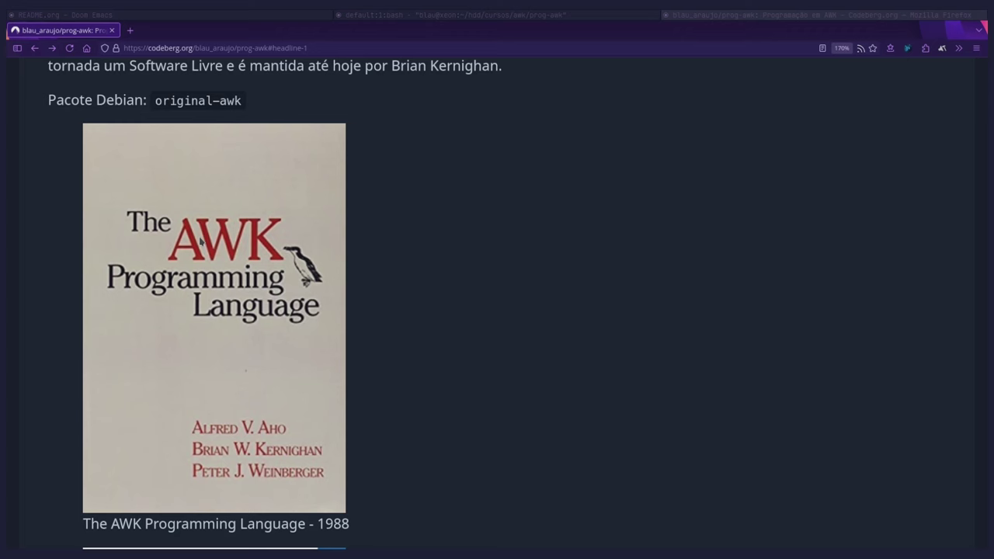
scroll(200, 243, up, 4)
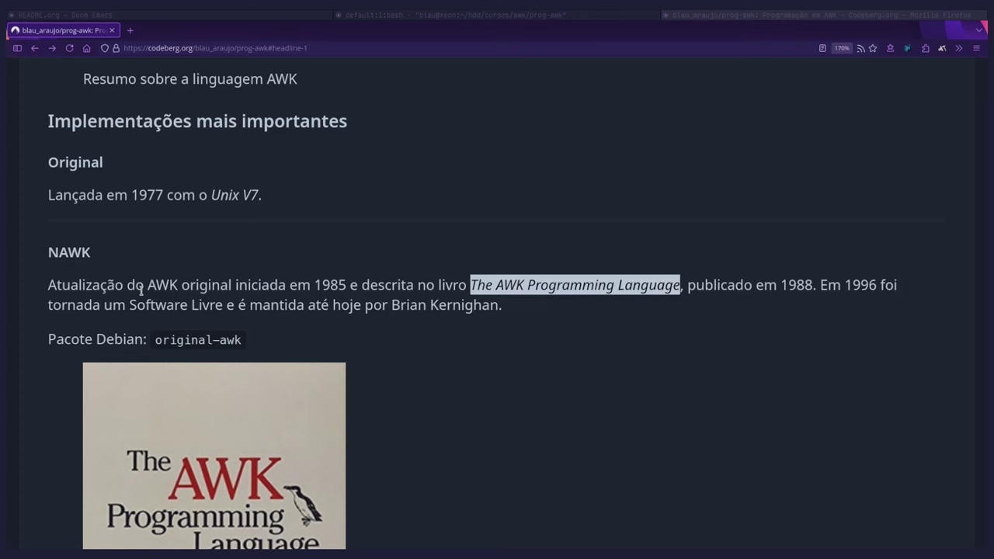
scroll(144, 286, down, 3)
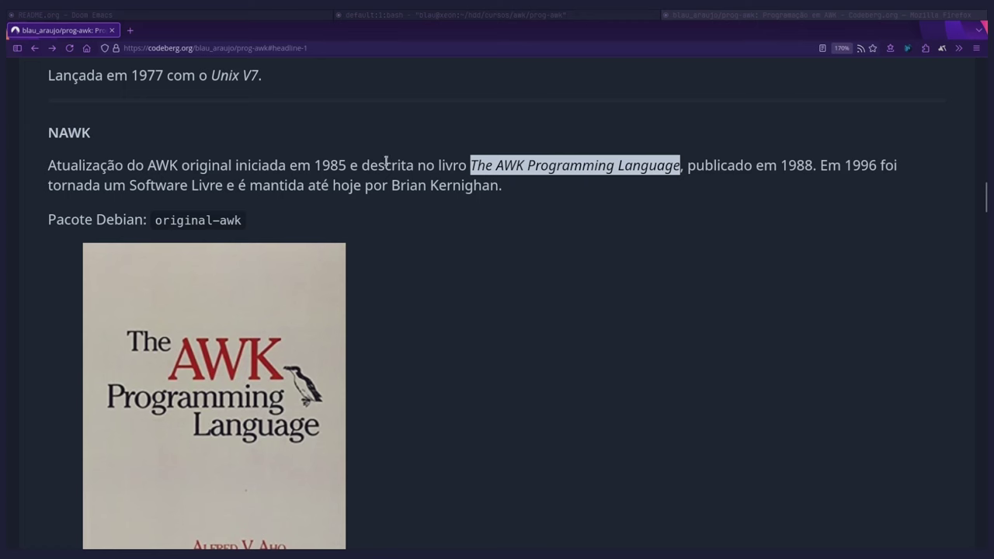
mouse_move(504, 190)
mouse_down()
mouse_move(206, 175)
mouse_move(128, 186)
mouse_up()
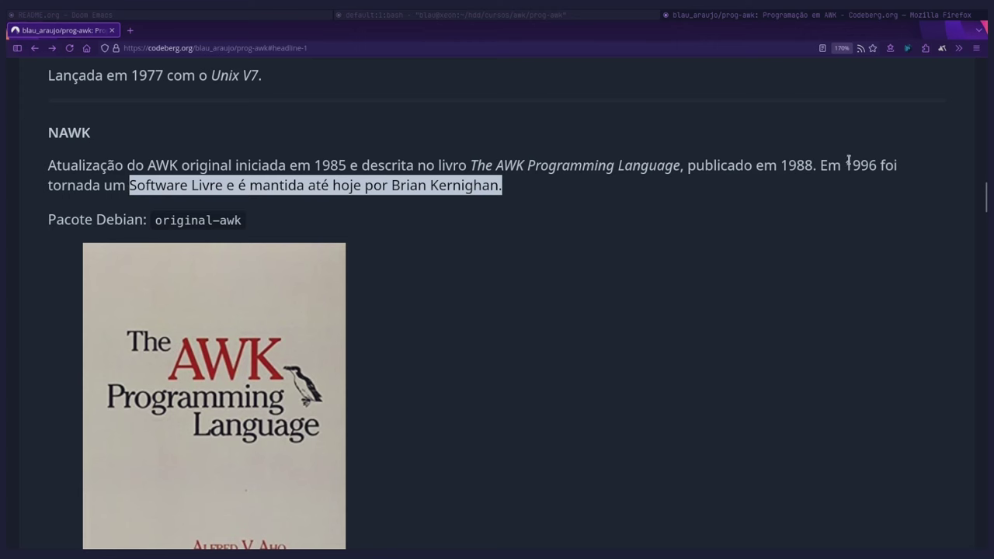
drag(853, 165, 876, 164)
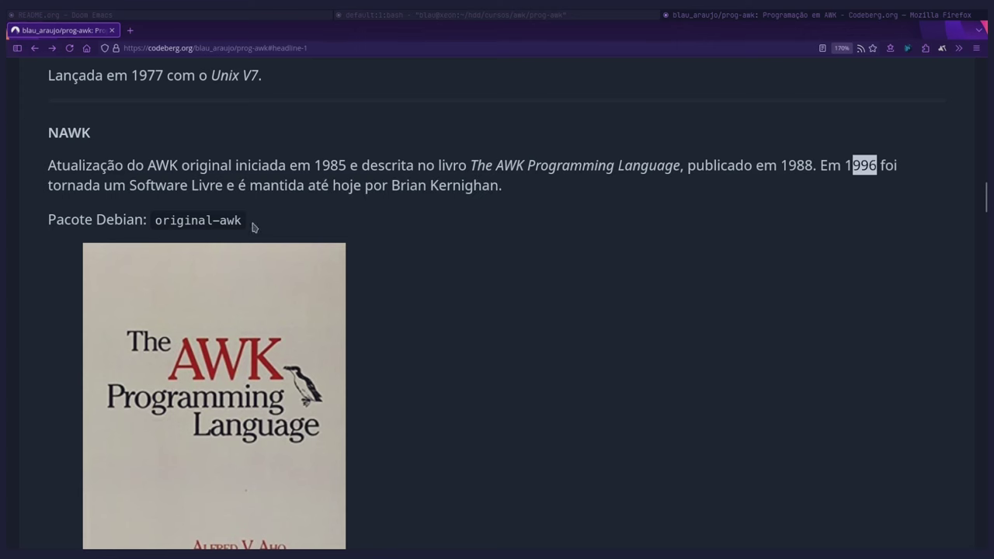
drag(253, 227, 149, 221)
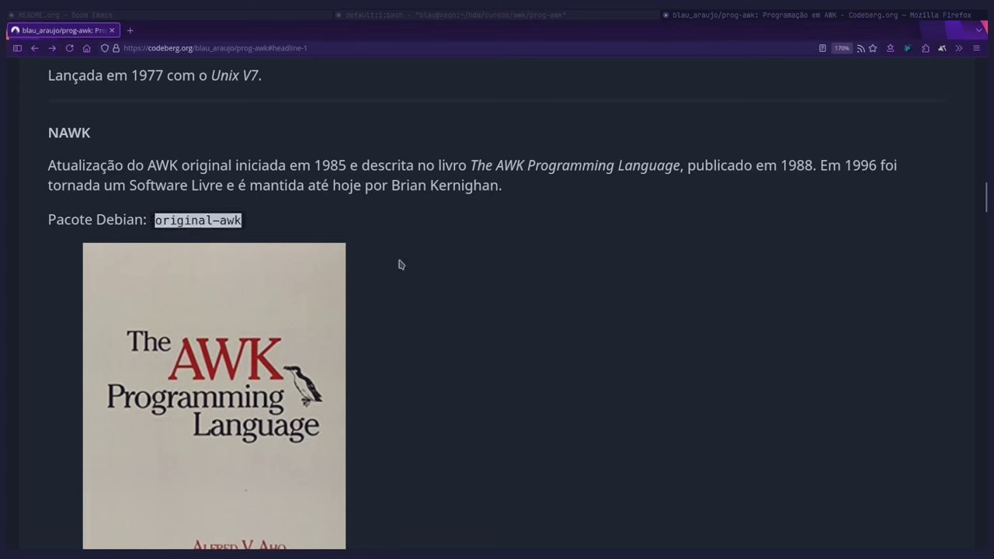
- Scroll past the NAWK book cover down to the GAWK and MAWK entries
scroll(396, 264, up, 3)
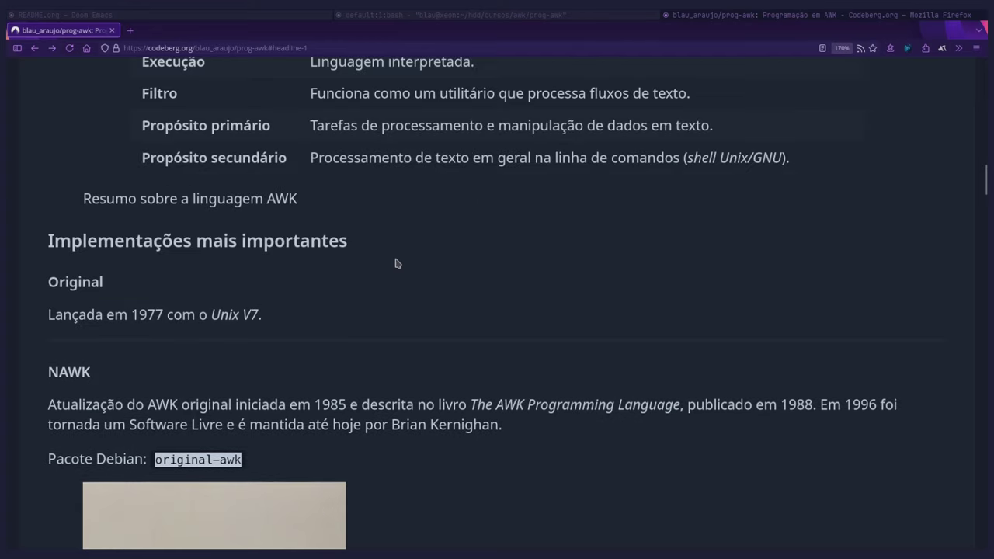
scroll(395, 264, down, 1)
scroll(396, 263, down, 2)
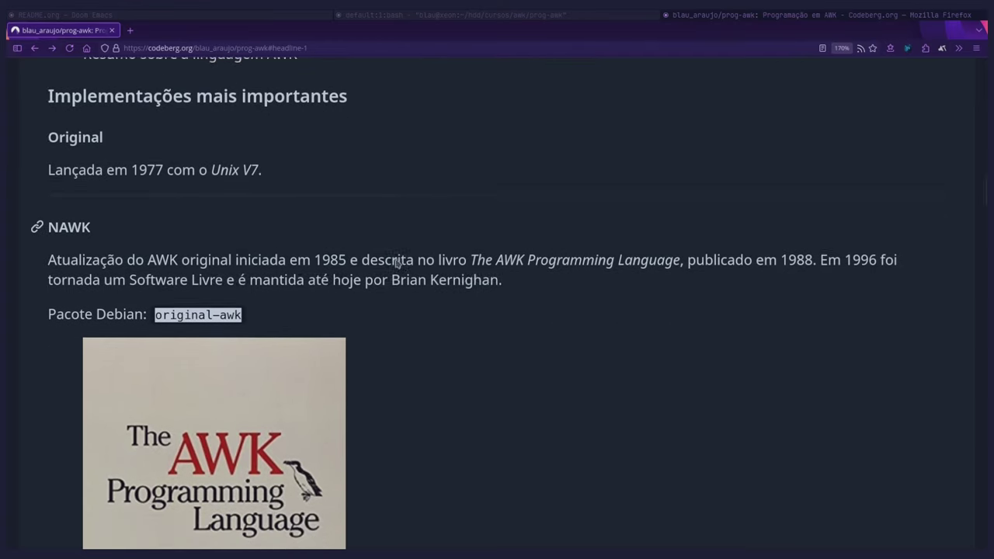
scroll(396, 263, down, 3)
scroll(396, 264, down, 3)
scroll(396, 264, down, 3)
scroll(395, 263, down, 1)
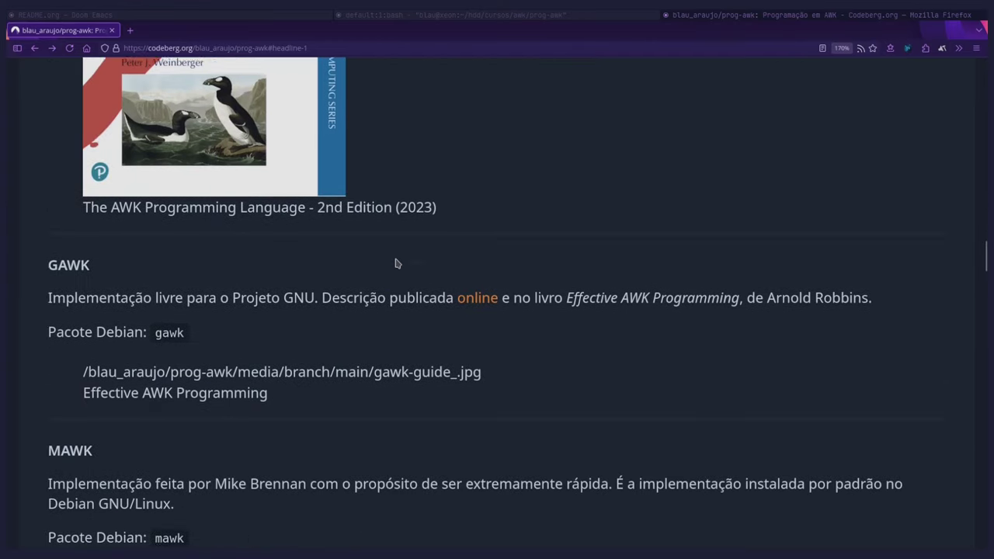
scroll(395, 263, down, 2)
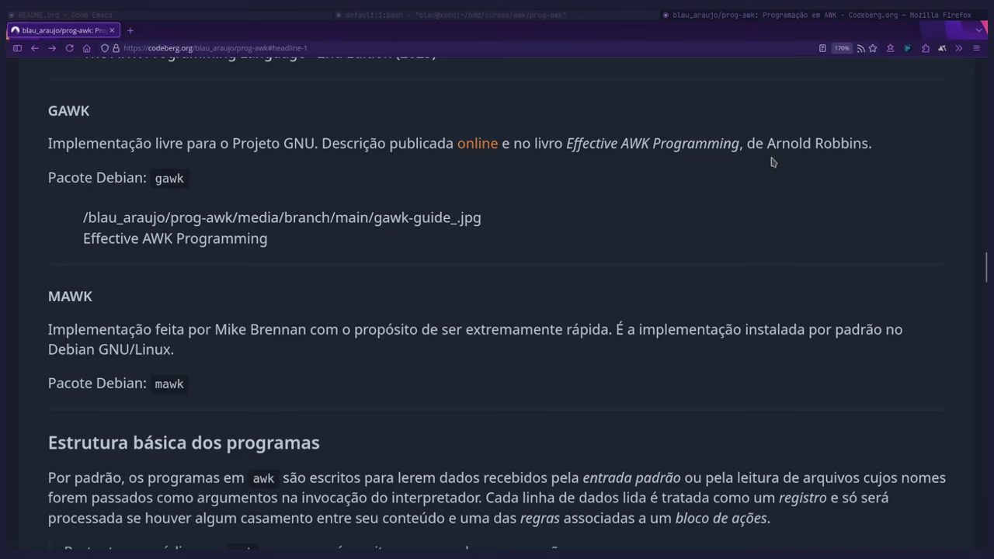
scroll(177, 159, up, 5)
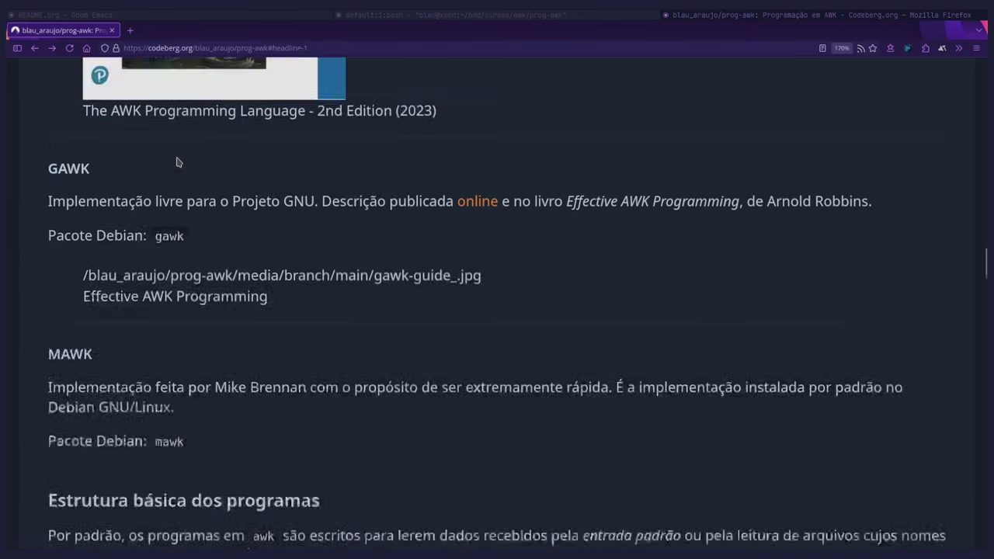
scroll(177, 158, up, 4)
scroll(177, 158, up, 3)
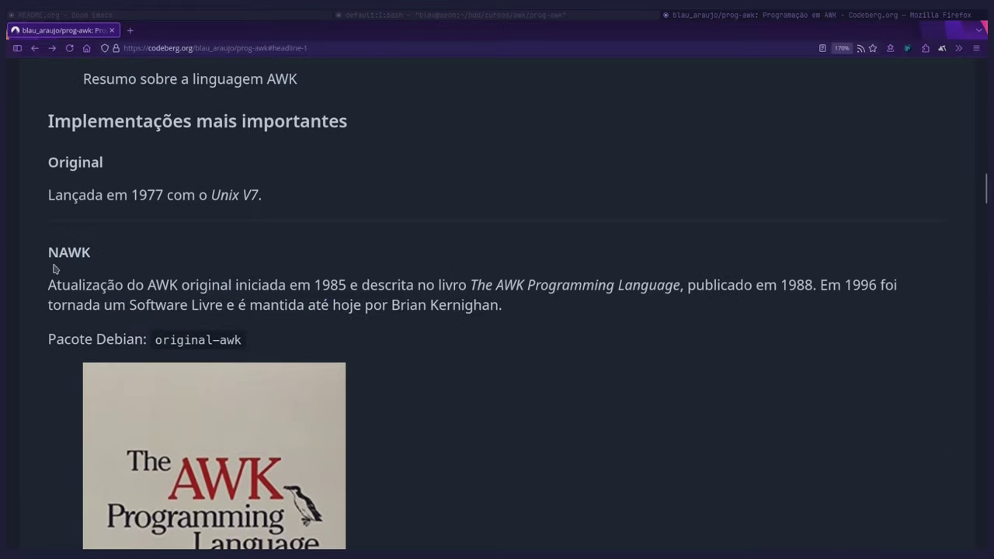
scroll(333, 331, down, 4)
scroll(332, 332, down, 2)
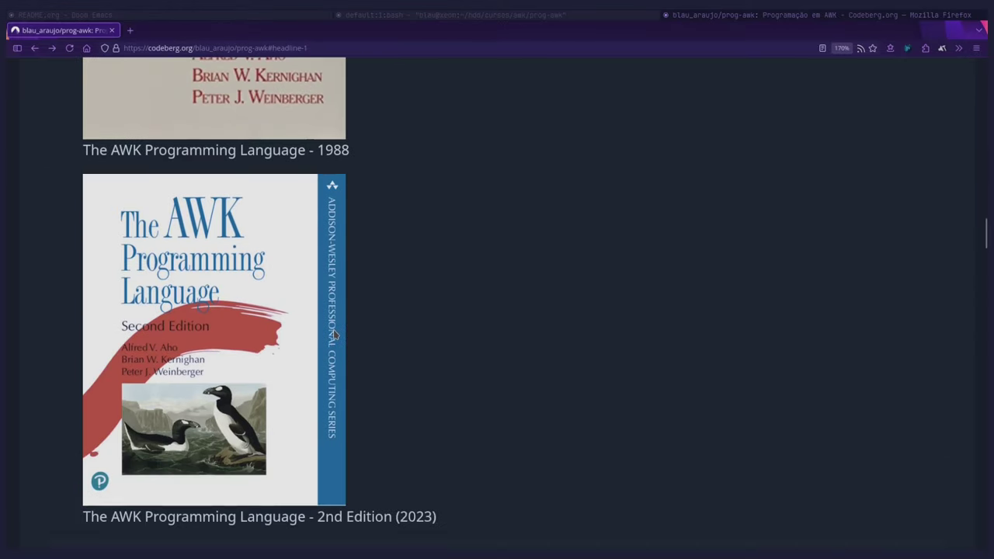
scroll(334, 334, down, 4)
scroll(334, 334, down, 1)
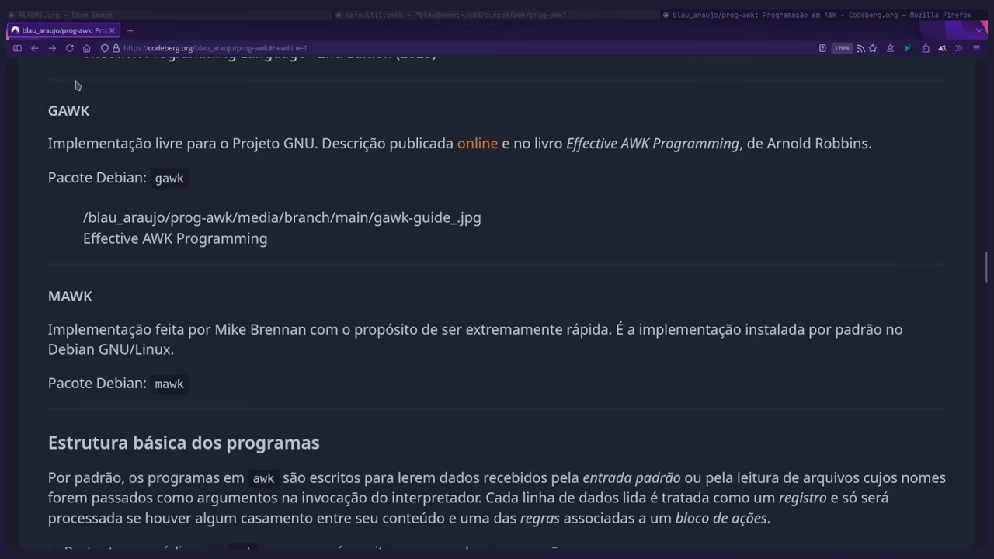
- Move around the MAWK entry, briefly highlighting the mawk text
scroll(237, 299, down, 3)
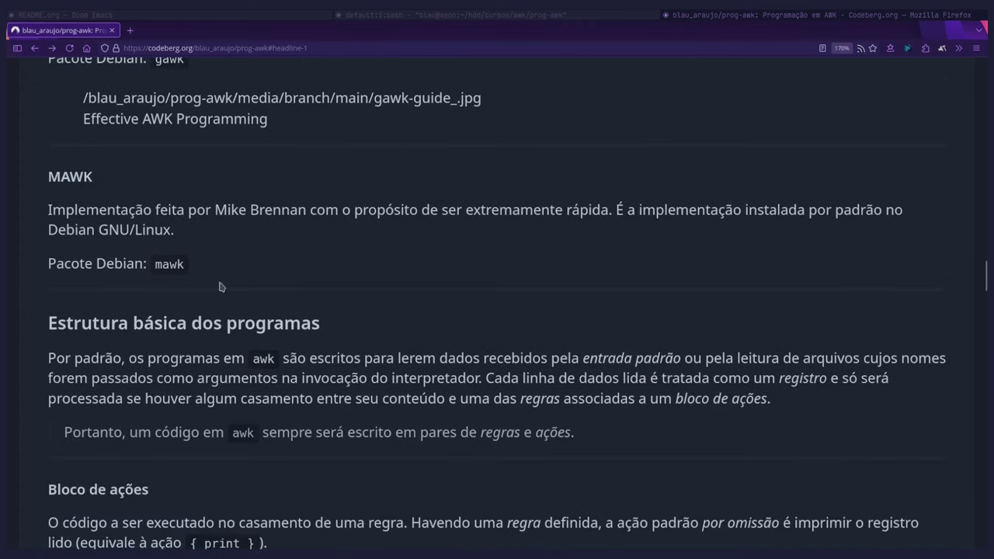
drag(154, 264, 194, 267)
scroll(197, 256, up, 10)
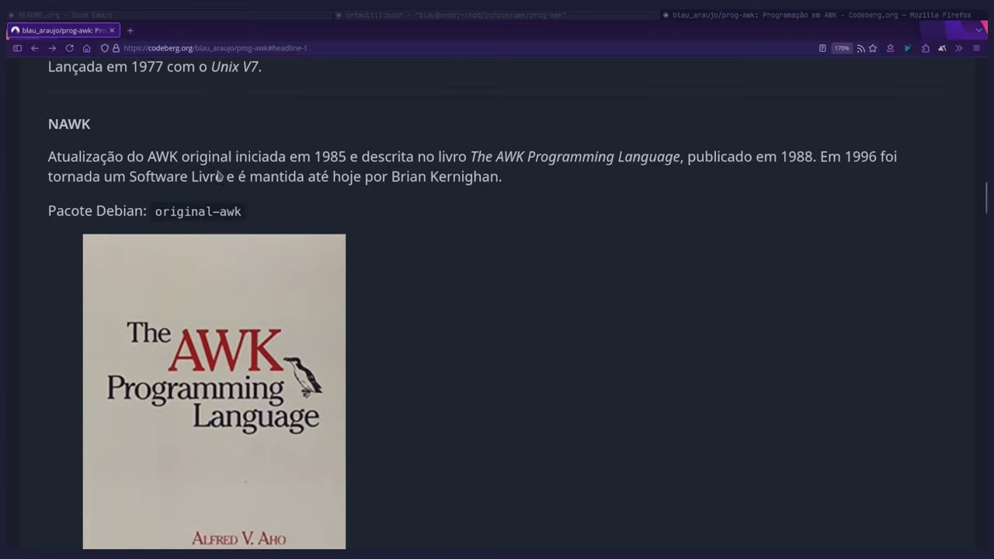
scroll(279, 169, up, 8)
scroll(91, 162, up, 5)
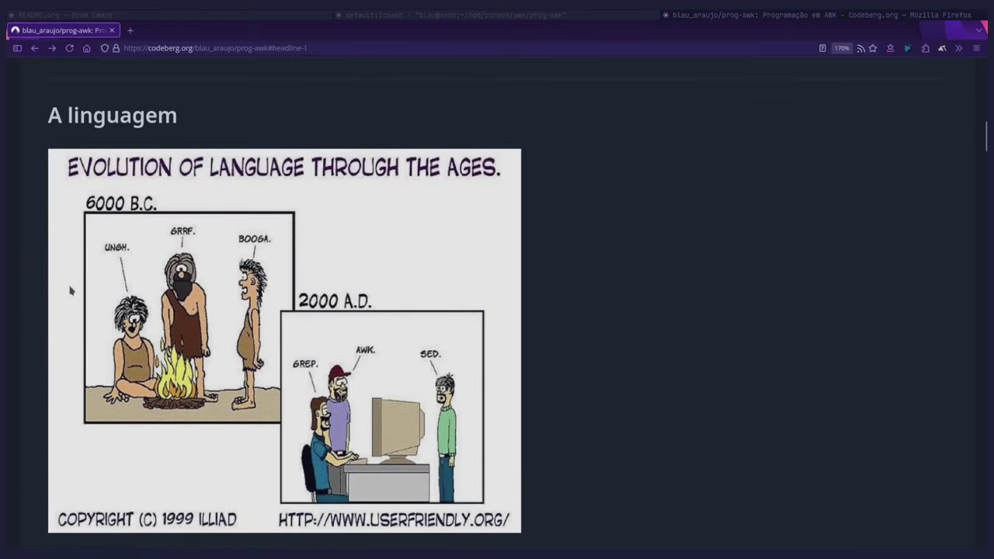
scroll(302, 384, down, 3)
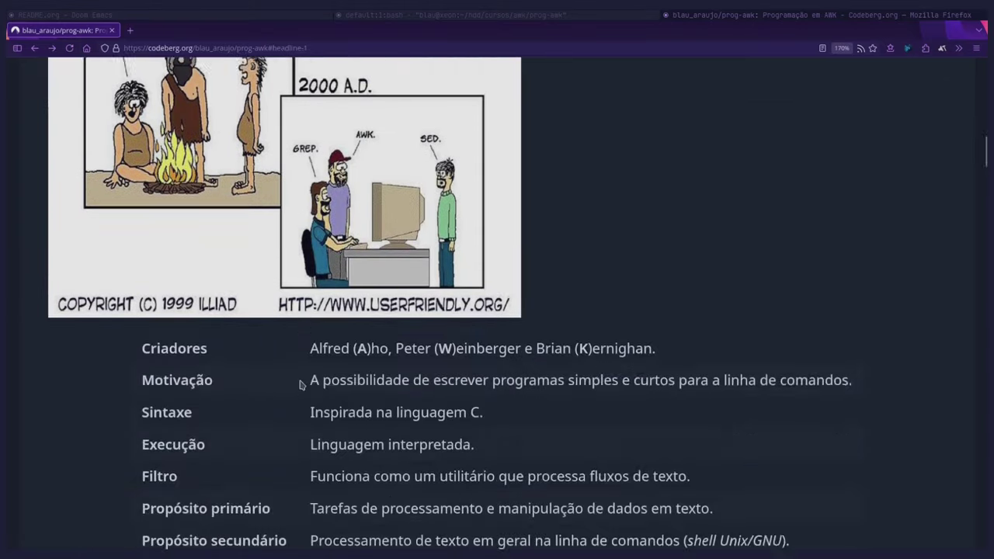
scroll(301, 384, down, 6)
scroll(301, 385, down, 5)
scroll(301, 384, down, 3)
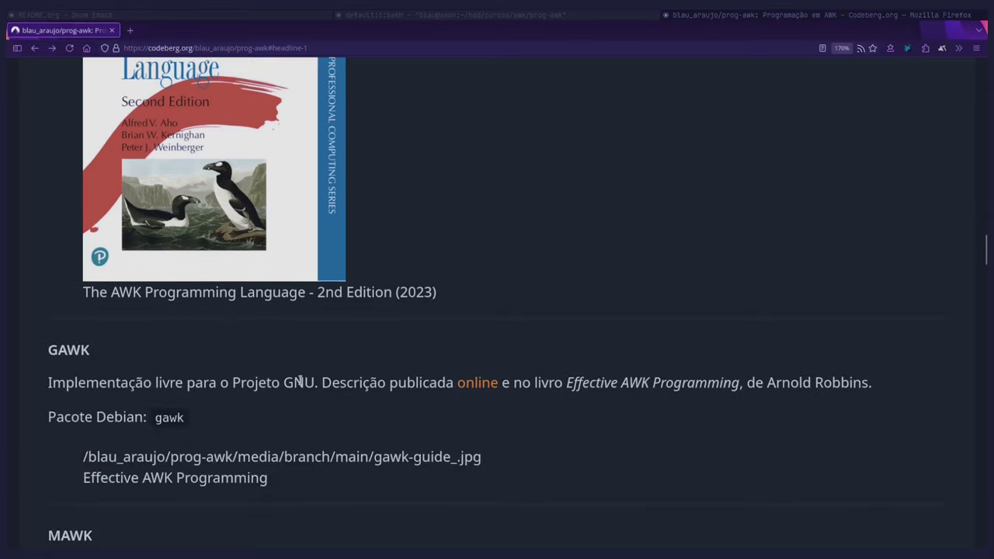
scroll(301, 384, down, 3)
scroll(302, 384, down, 3)
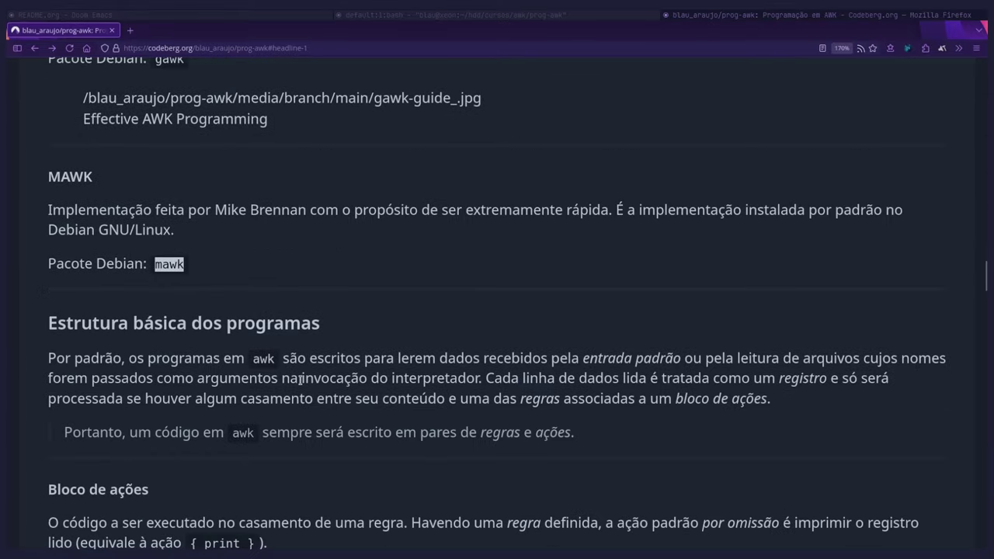
click(231, 270)
- Highlight the MAWK implementer's name, the 'extremely fast' phrase and the Debian default note
mouse_move(220, 210)
mouse_down()
mouse_move(313, 210)
mouse_move(301, 210)
mouse_up()
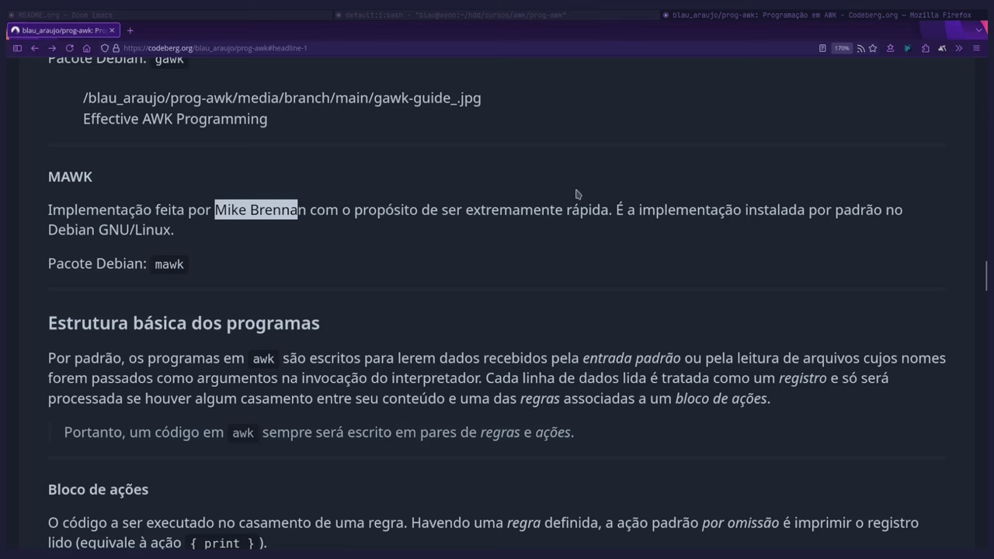
drag(439, 208, 610, 208)
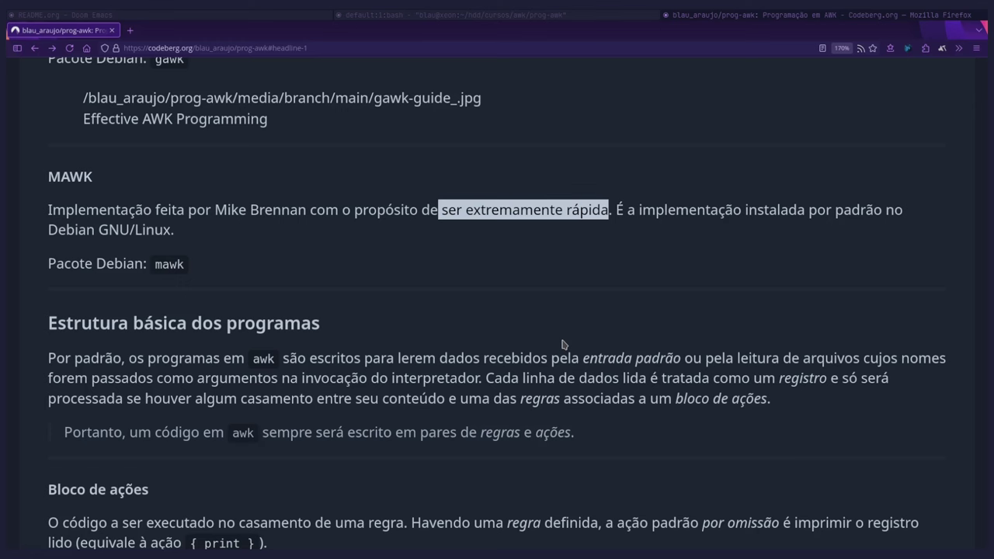
drag(612, 210, 626, 209)
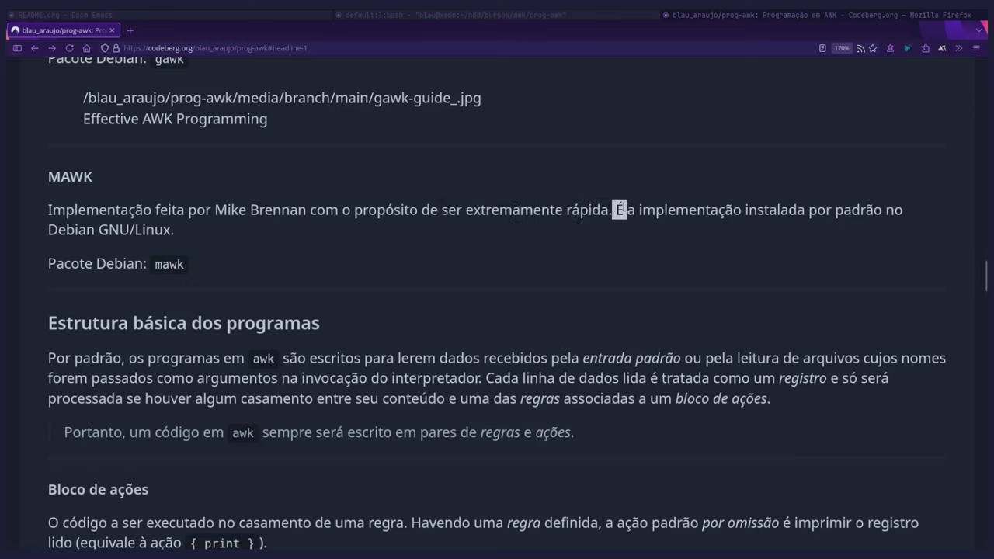
click(614, 210)
- In a cleared bash terminal, run type -a awk and point out /usr/bin/awk
click(536, 13)
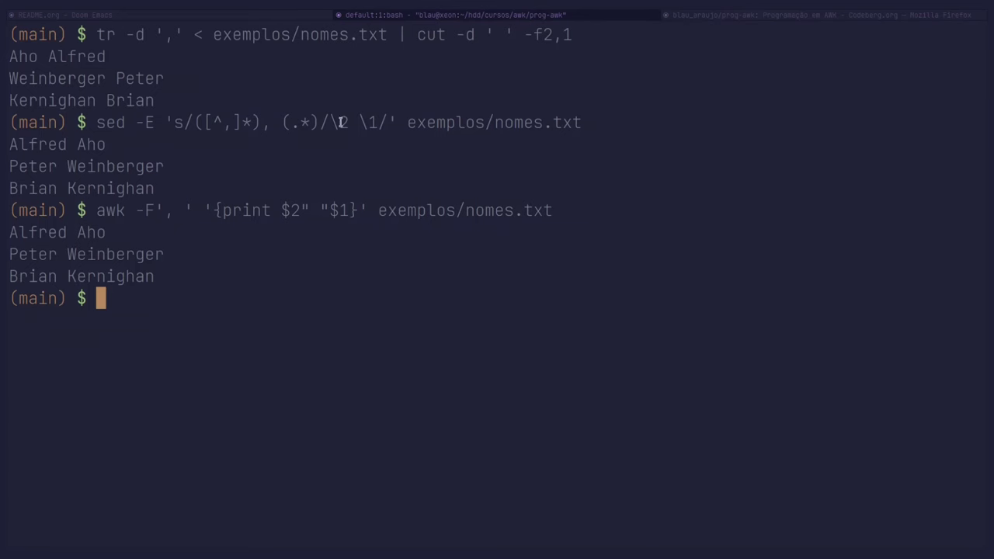
key(ctrl+l)
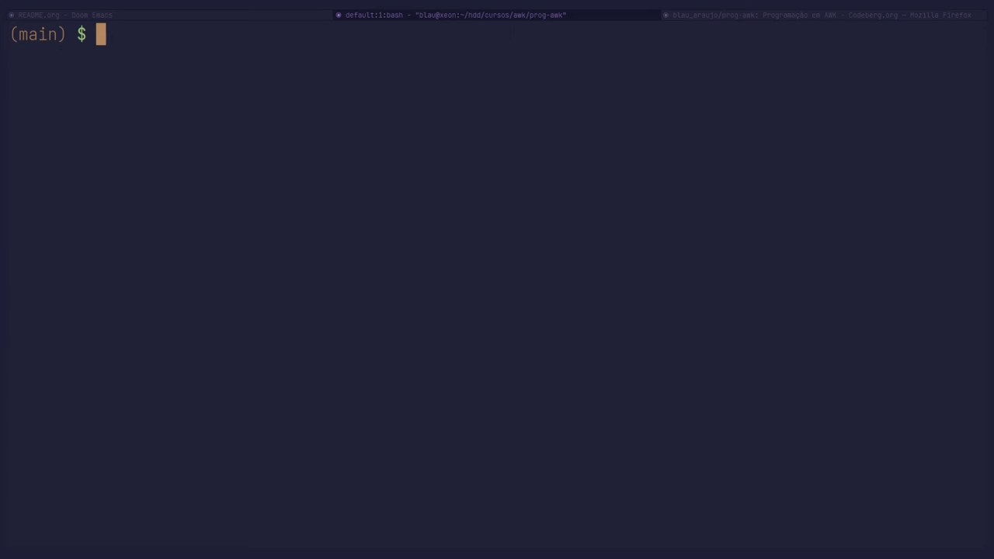
text(w)
key(BackSpace)
text(ty)
text(pe -a )
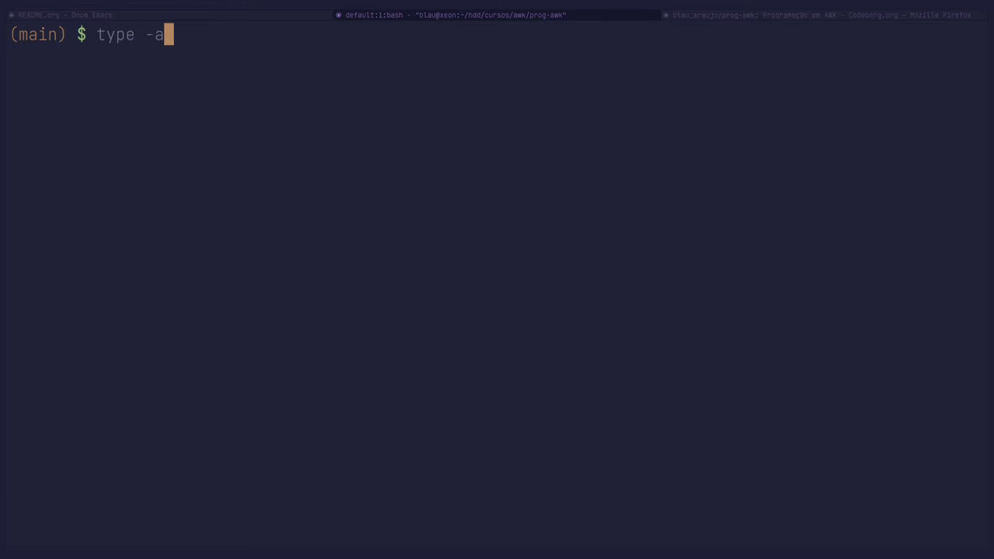
text(aw)
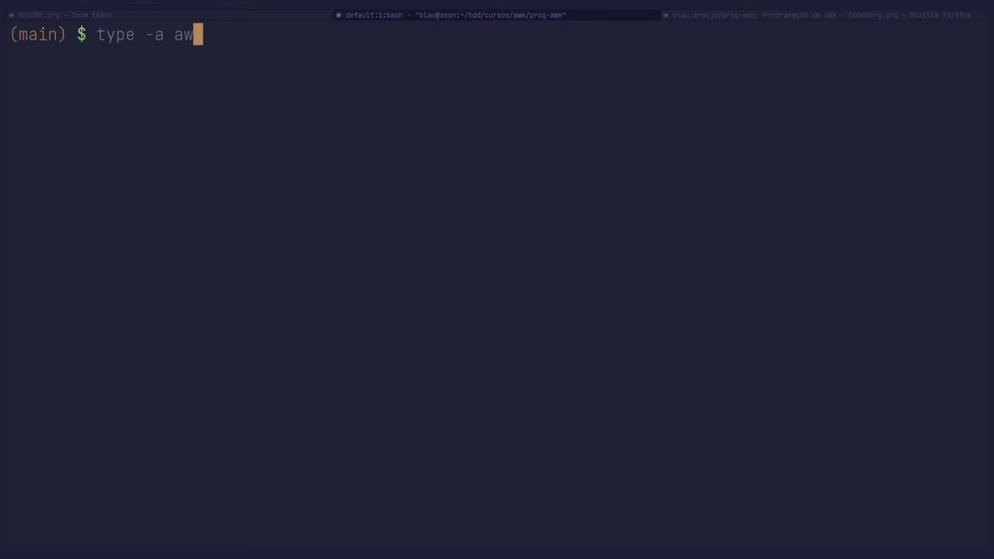
text(k)
key(Return)
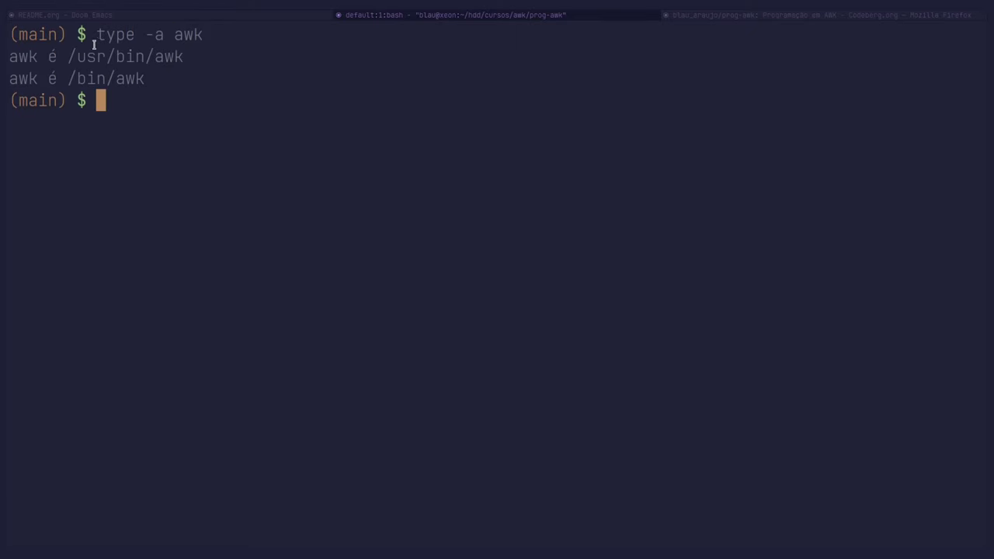
drag(75, 56, 186, 54)
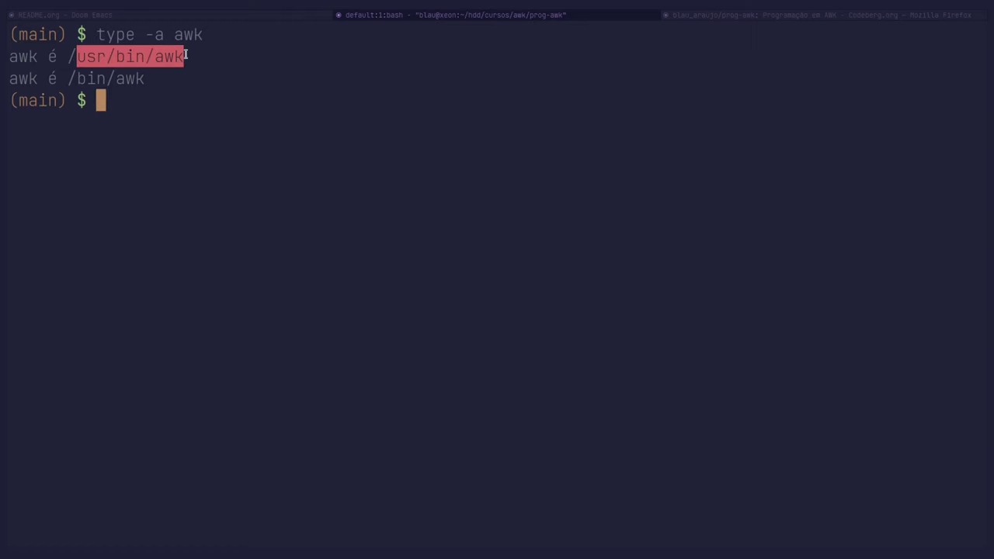
click(182, 113)
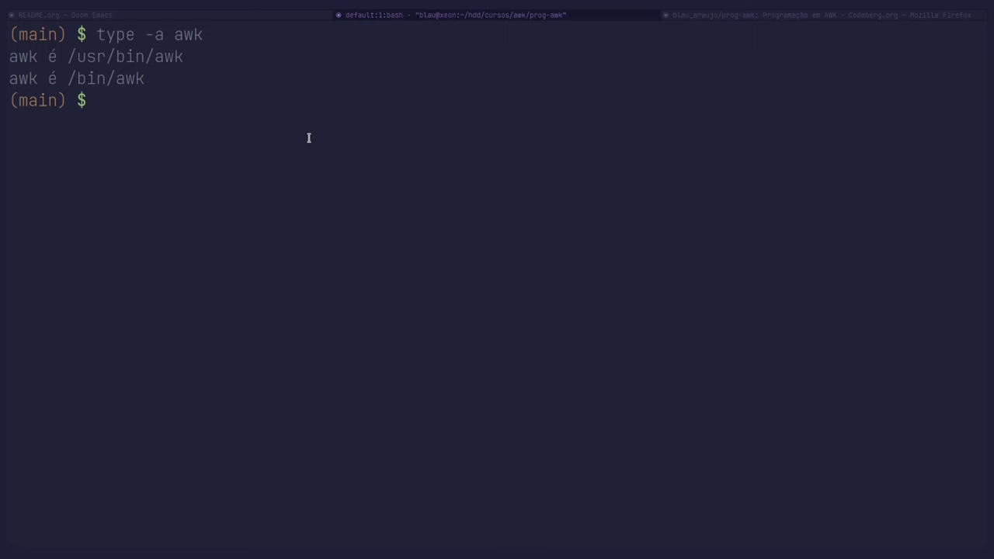
- Run realpath /usr/bin/awk, showing it resolves to /usr/bin/gawk, then start typing sudo update-alternatives
key(Up)
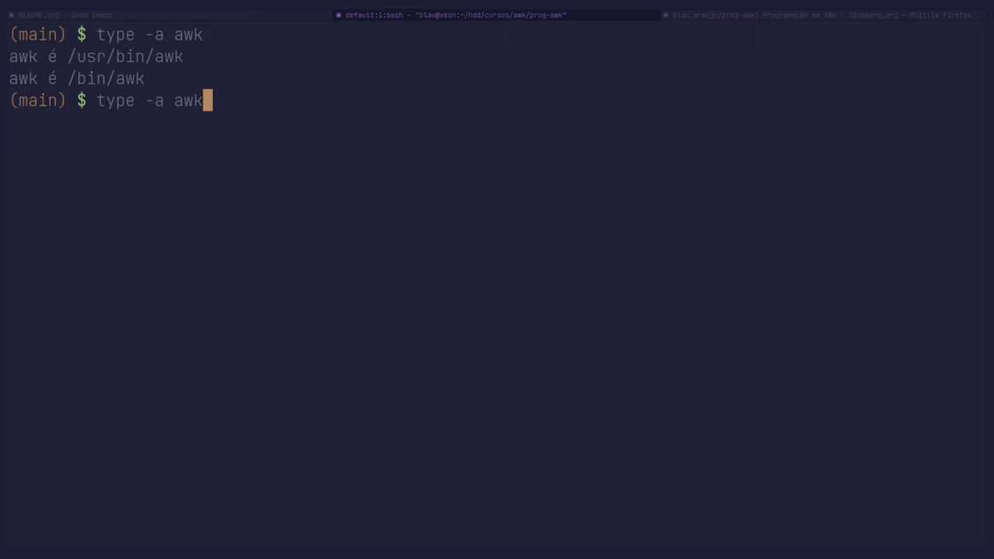
key(Down)
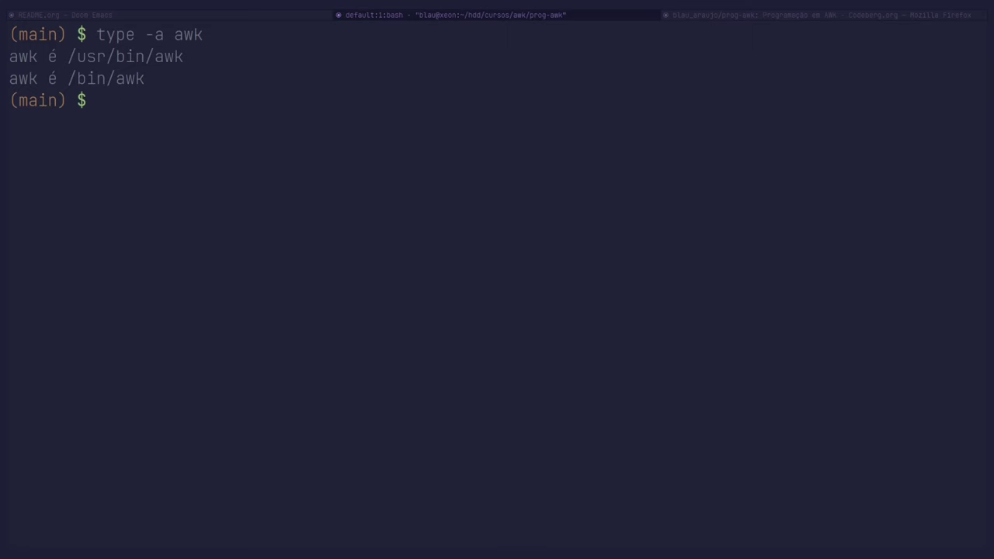
text(re)
text(alpath )
text(/u)
text(sr/)
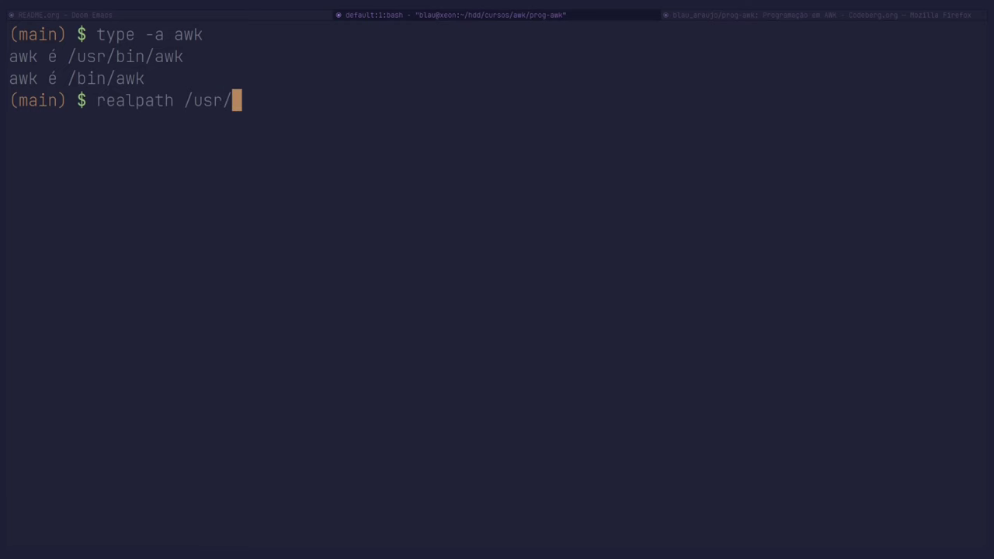
text(bin/)
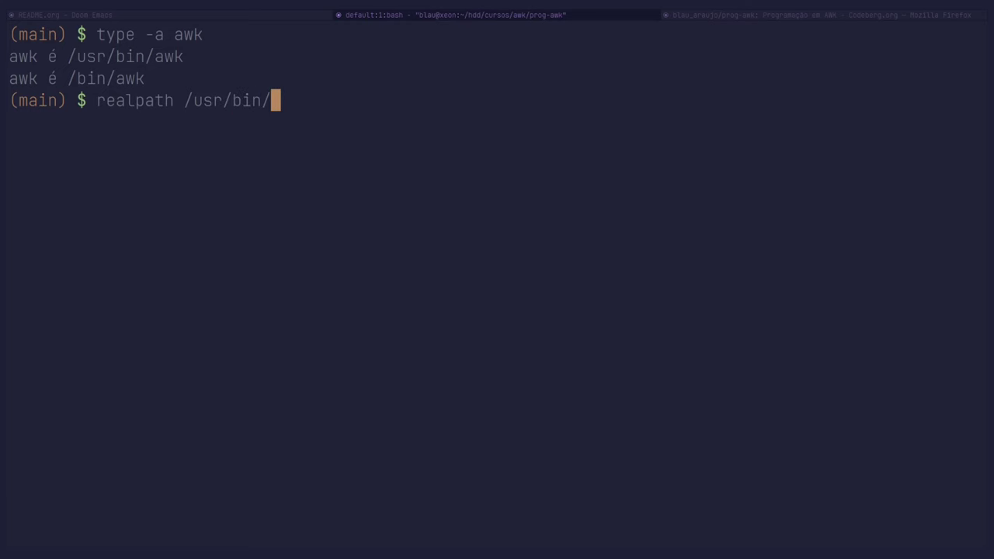
text(aw)
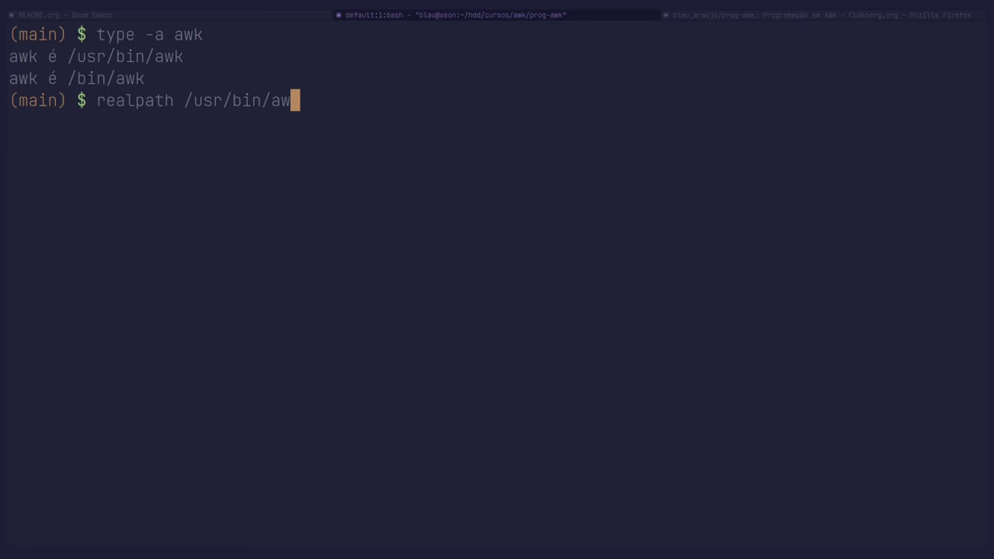
text(k)
key(Return)
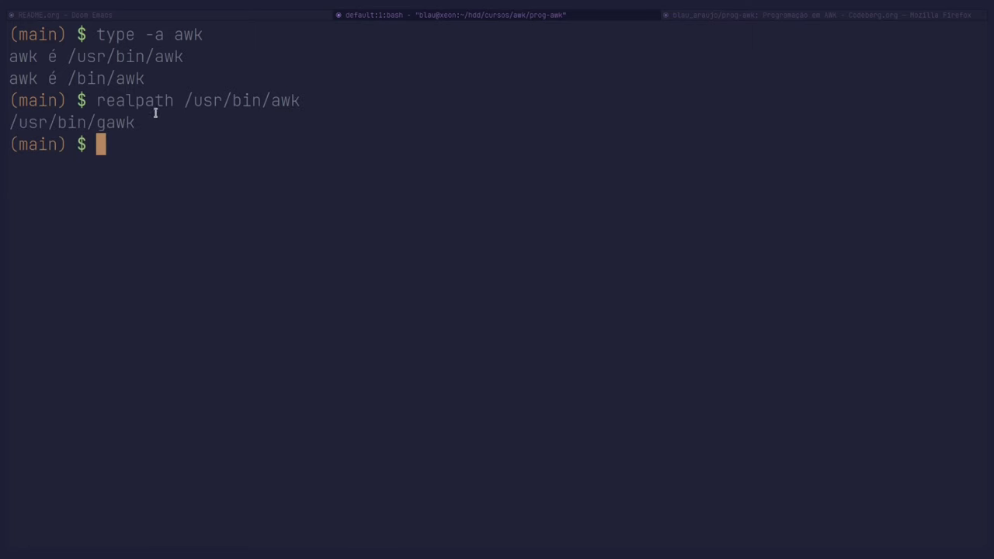
drag(13, 124, 135, 123)
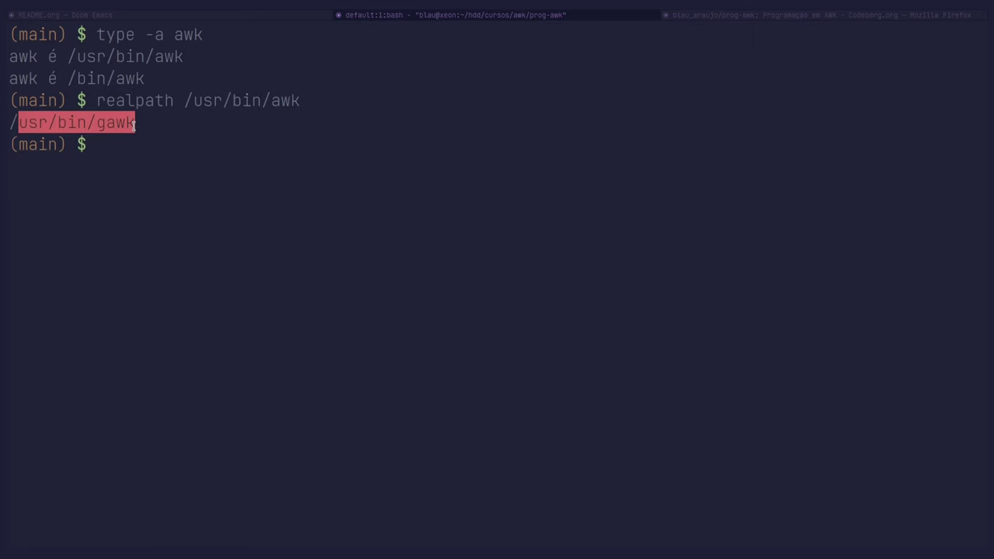
drag(271, 101, 298, 102)
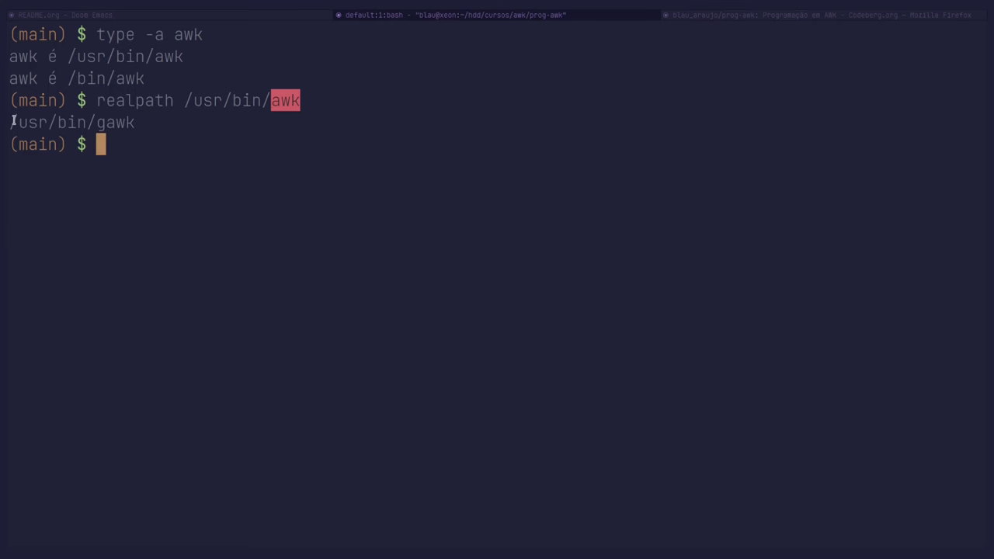
drag(13, 122, 135, 123)
click(215, 210)
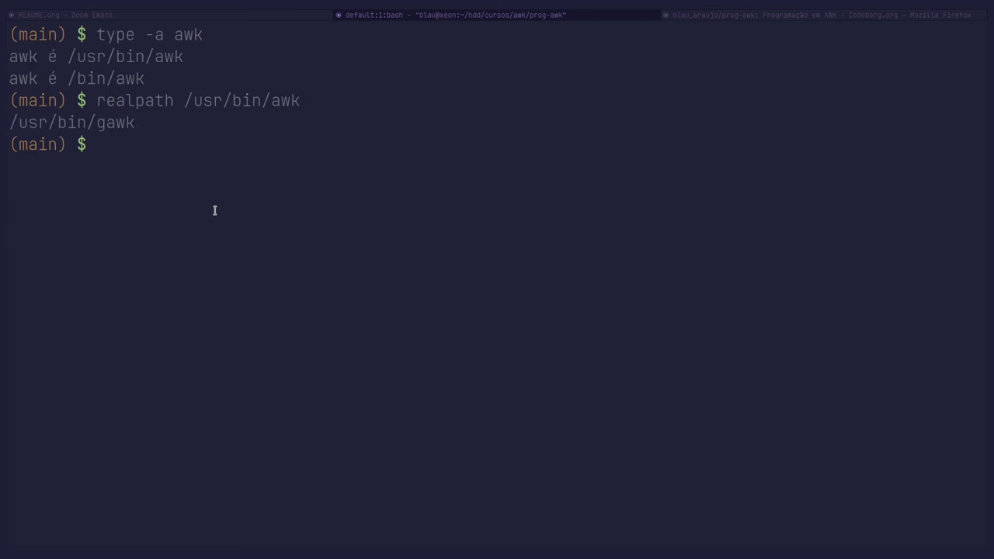
text(sudo u)
text(pdatd)
- Run sudo update-alternatives --config awk, confirming the administrator password
key(BackSpace)
key(BackSpace)
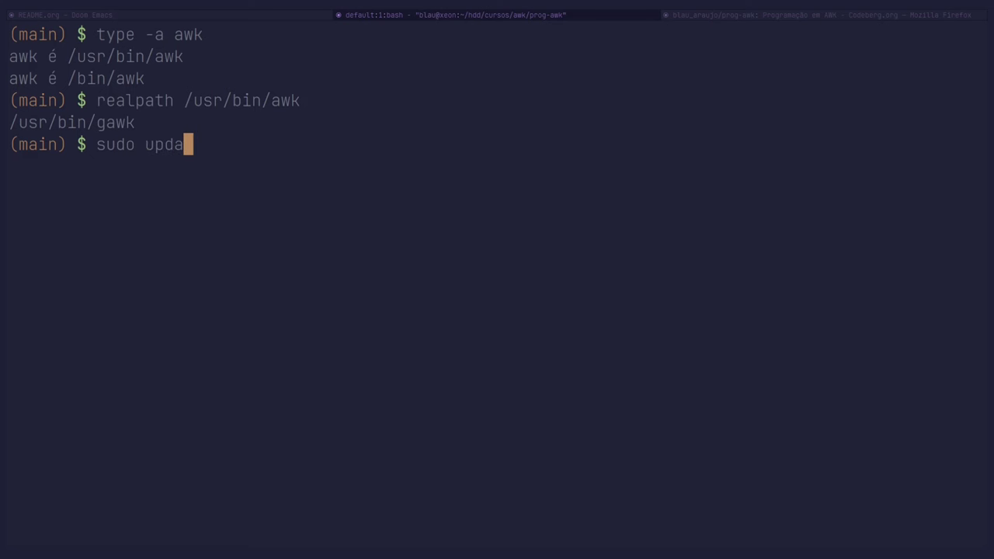
text(te-)
text(a)
key(Tab)
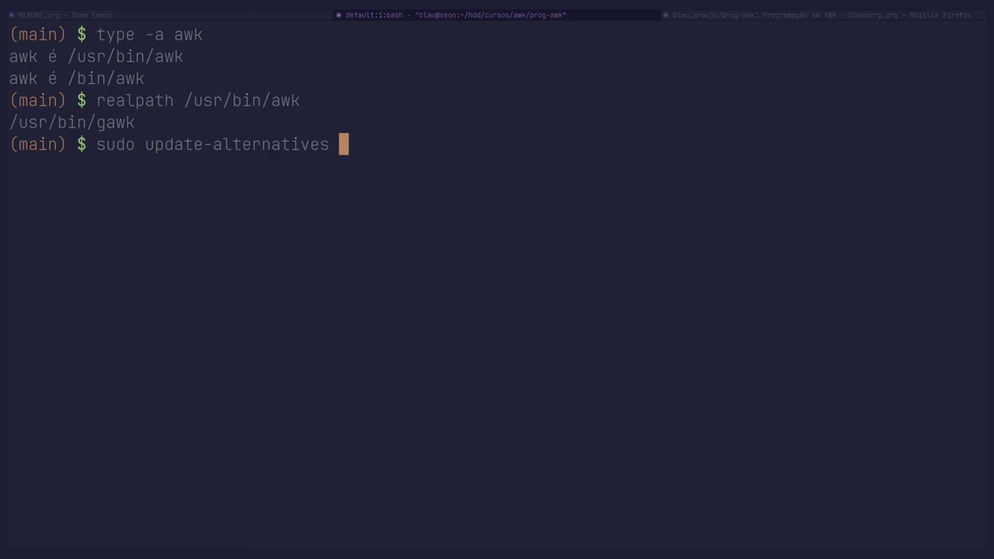
text(--config )
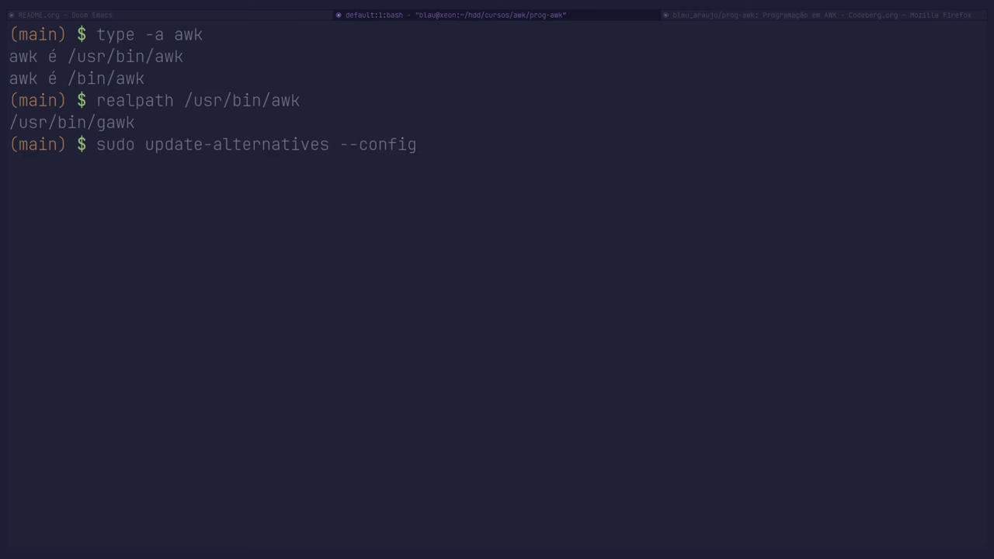
text(awk)
key(Return)
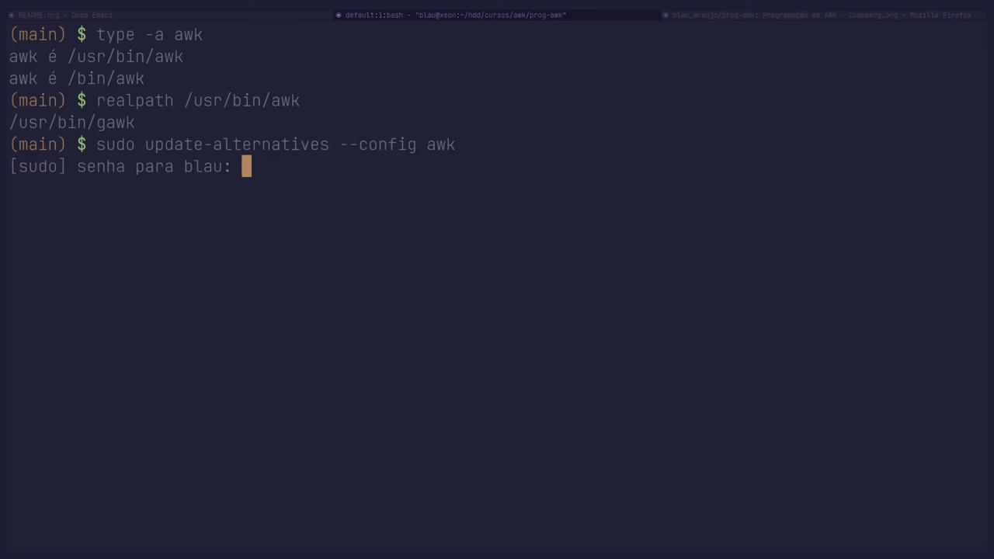
key(Return)
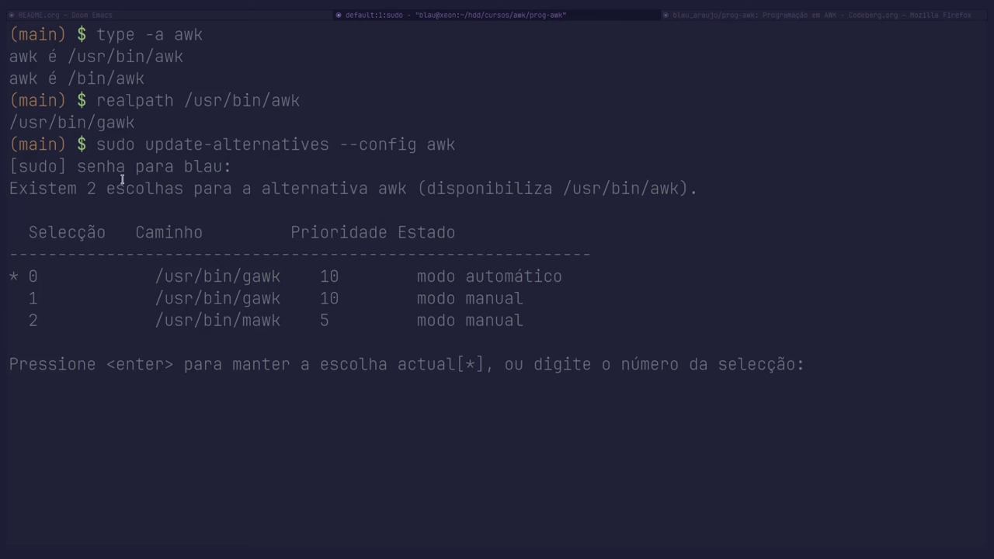
- Point out mawk and gawk in the alternatives list, keep gawk, clear, and type awk --version
drag(233, 320, 274, 319)
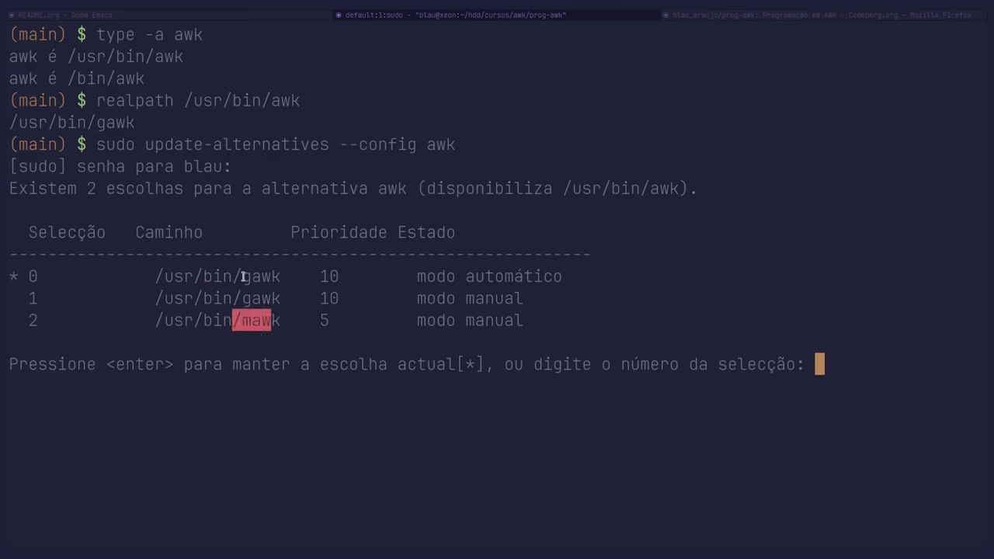
drag(242, 277, 281, 277)
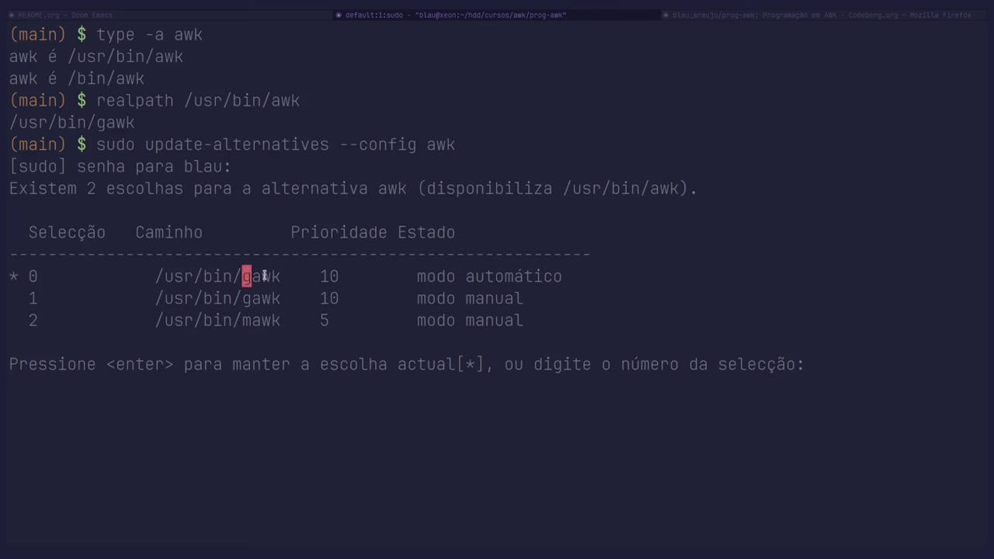
click(279, 452)
key(Return)
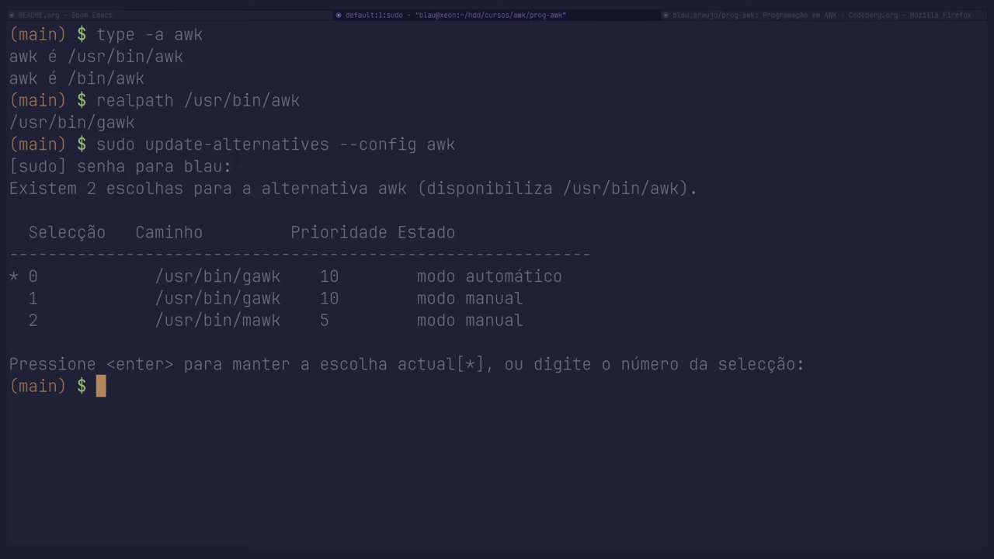
key(ctrl+l)
text(awk )
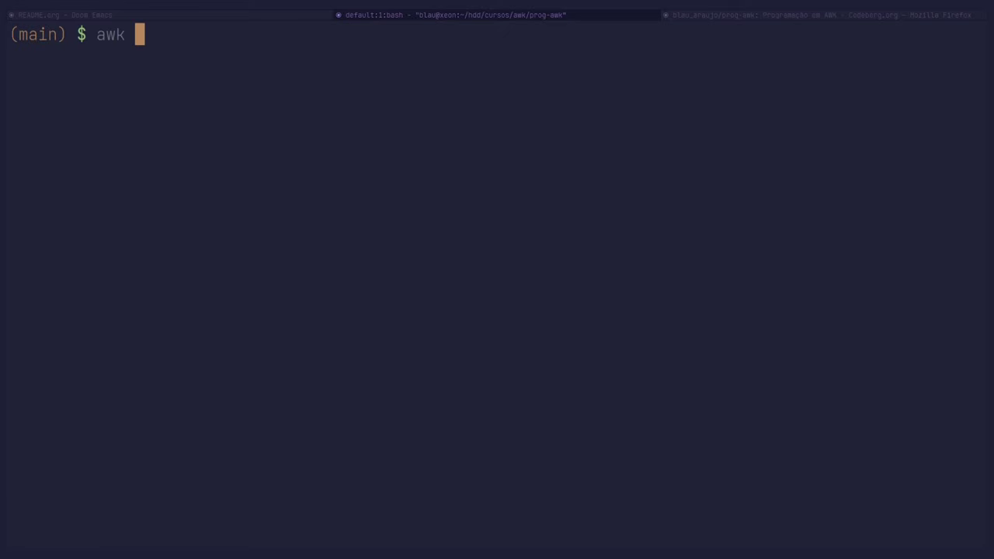
text(--ve)
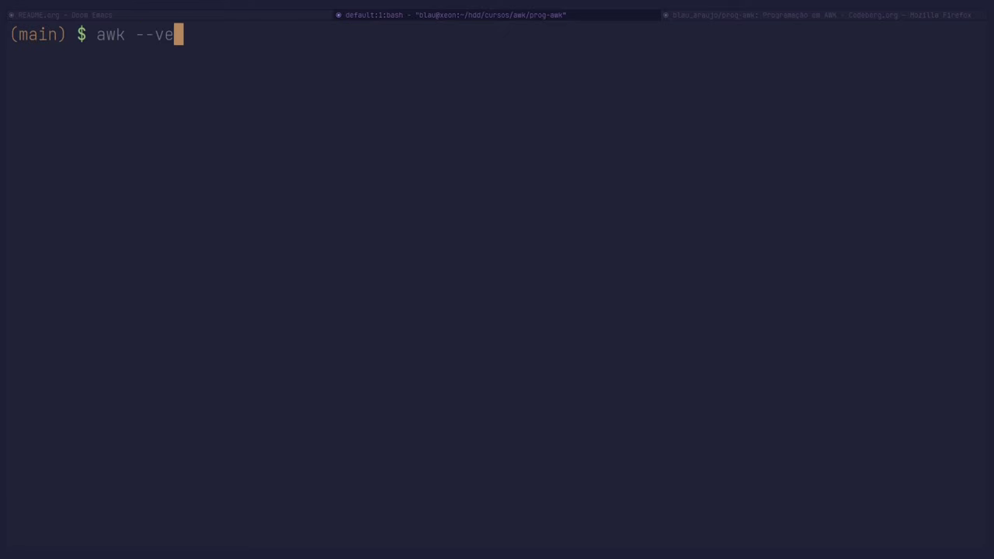
text(rsion)
- Check versions: awk reports GNU Awk 5.2.1, /bin/mawk reports mawk 1.3.4 20240622
key(Return)
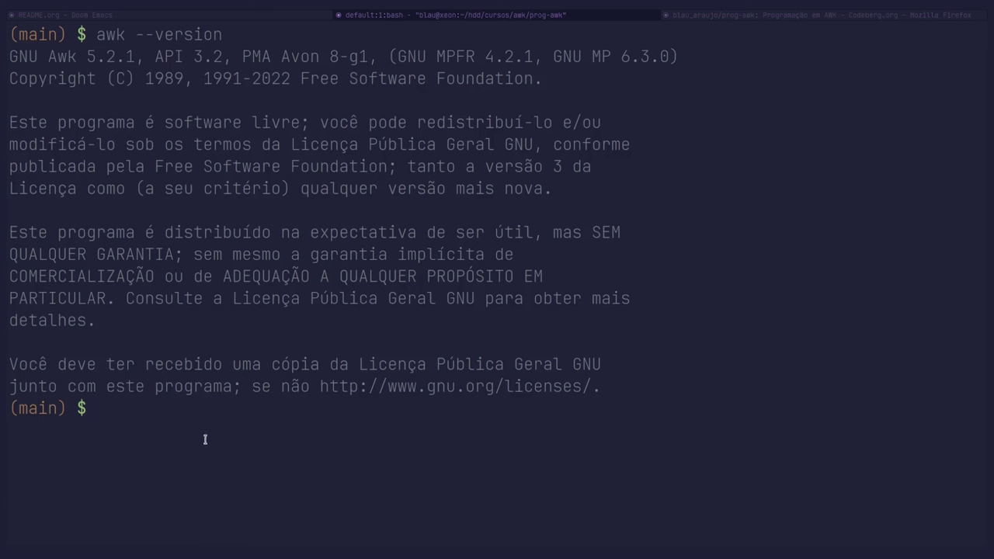
text(/bin/)
text(aw)
key(BackSpace)
key(BackSpace)
text(ma)
text(wk)
text( --ver)
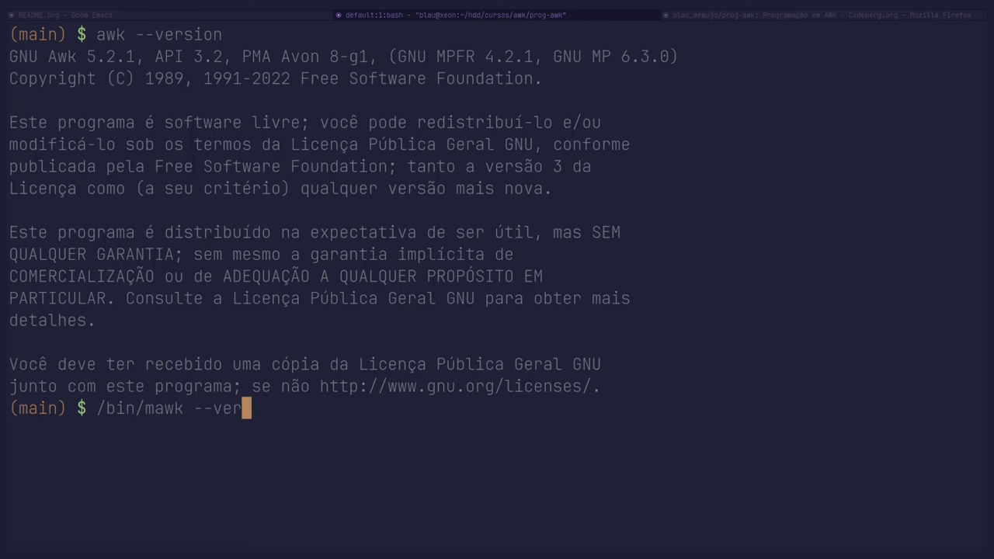
text(sion)
key(Return)
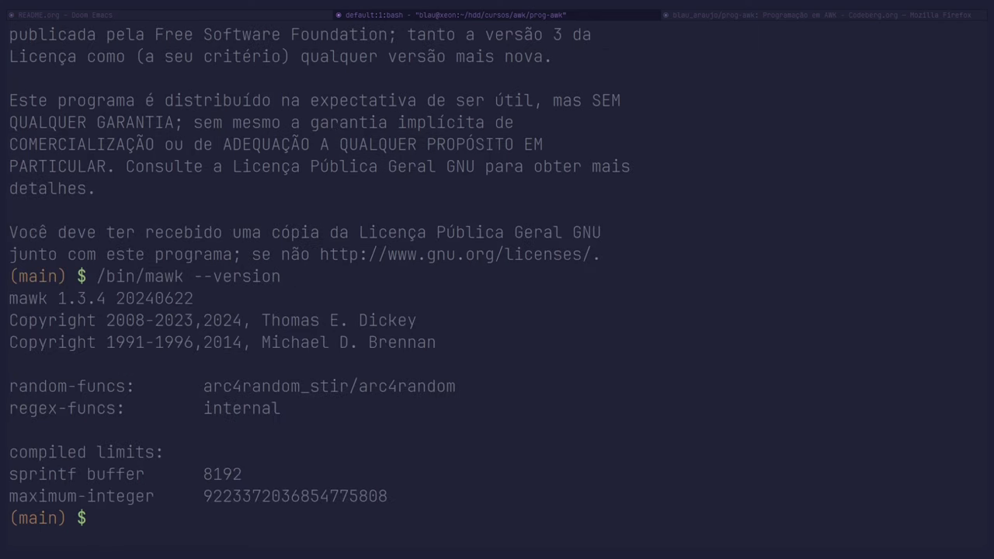
drag(39, 301, 134, 305)
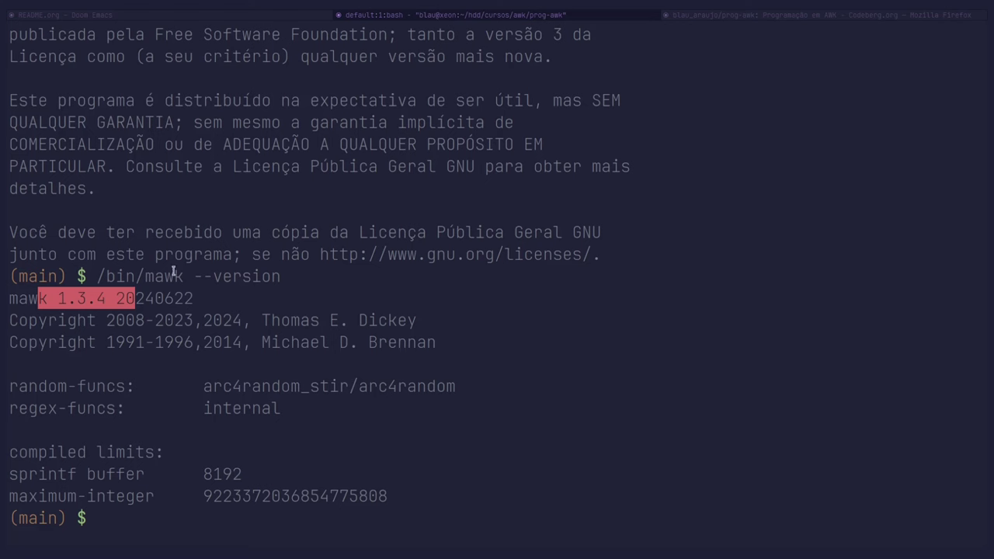
click(154, 522)
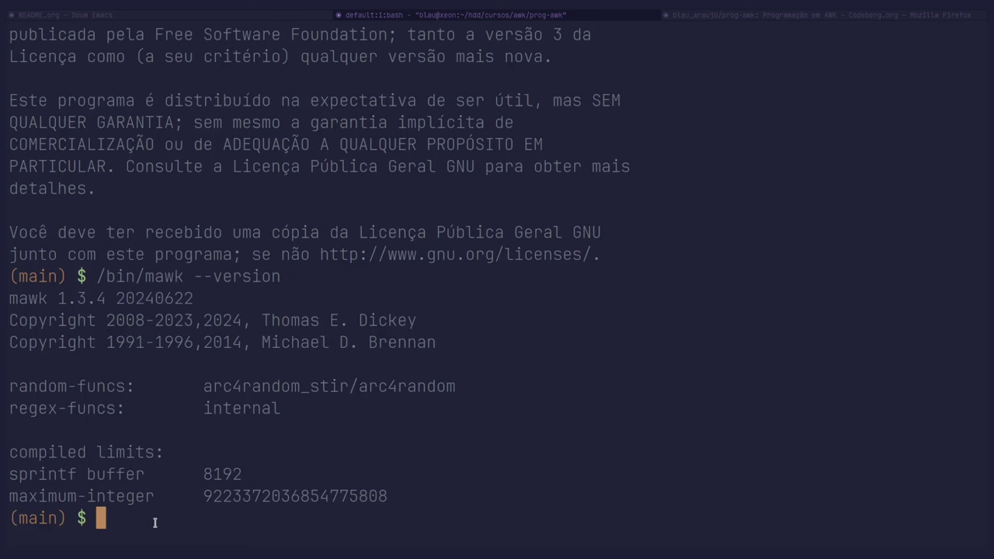
- Start sudo apt install and look up the NAWK package name in the Codeberg README
text(sudo apt )
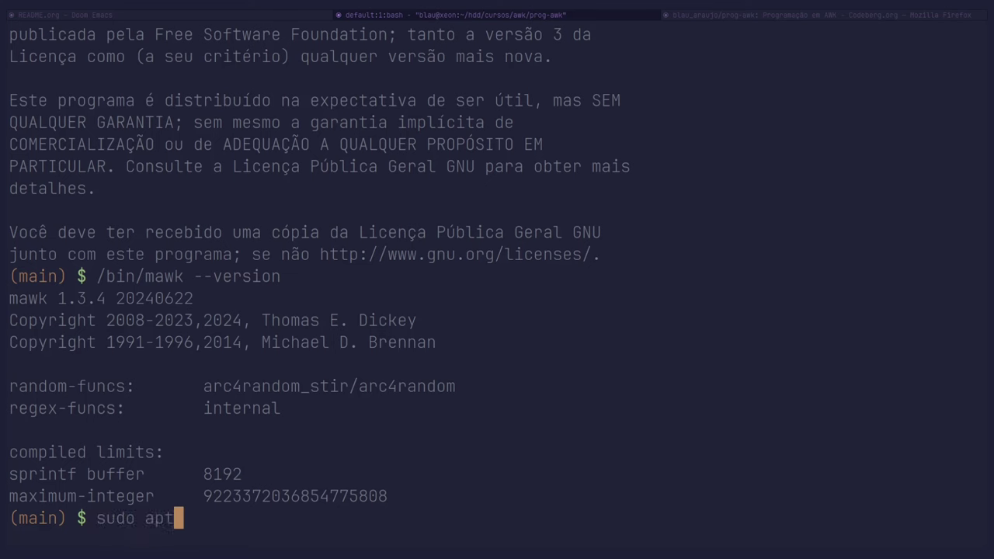
text(install)
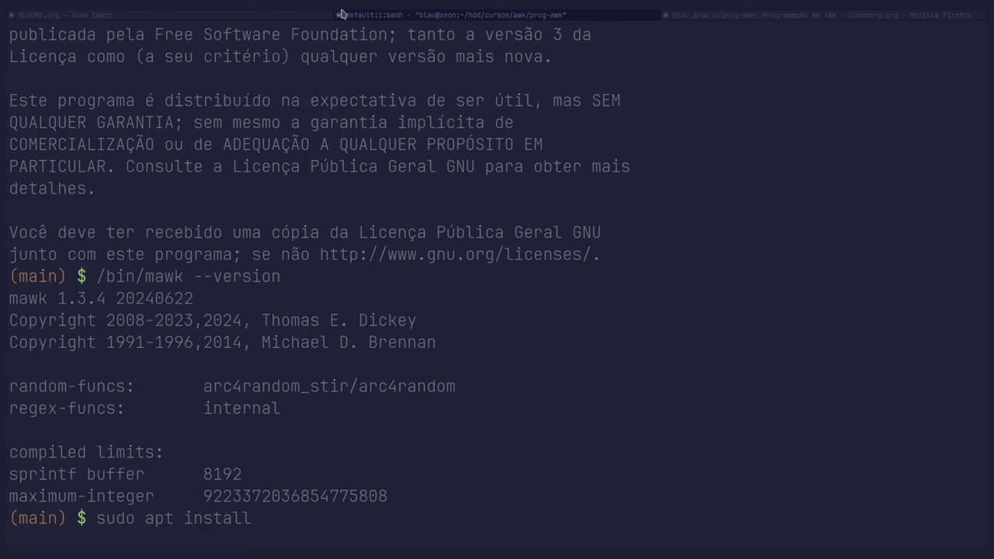
click(304, 15)
click(805, 14)
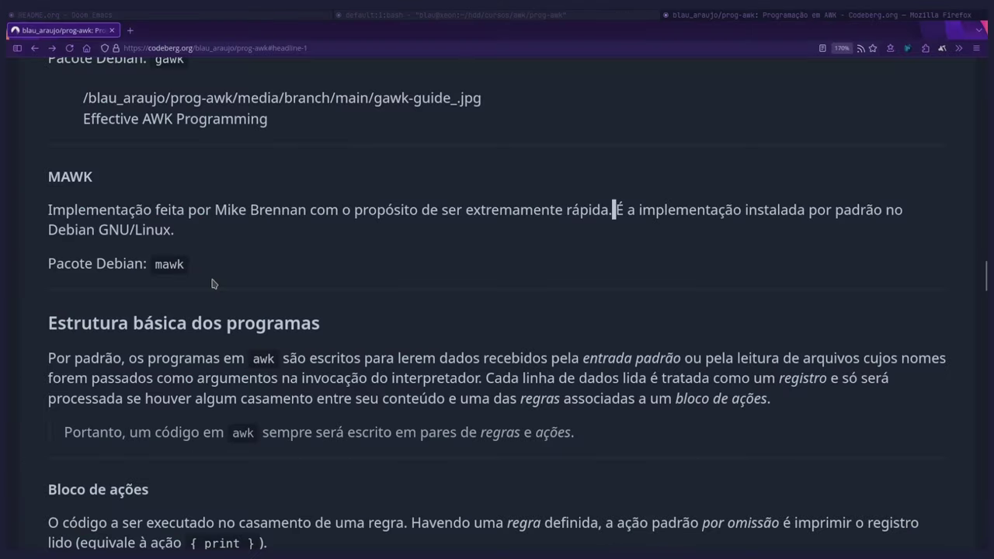
scroll(211, 283, up, 3)
scroll(217, 285, up, 2)
scroll(218, 286, up, 5)
scroll(218, 285, up, 4)
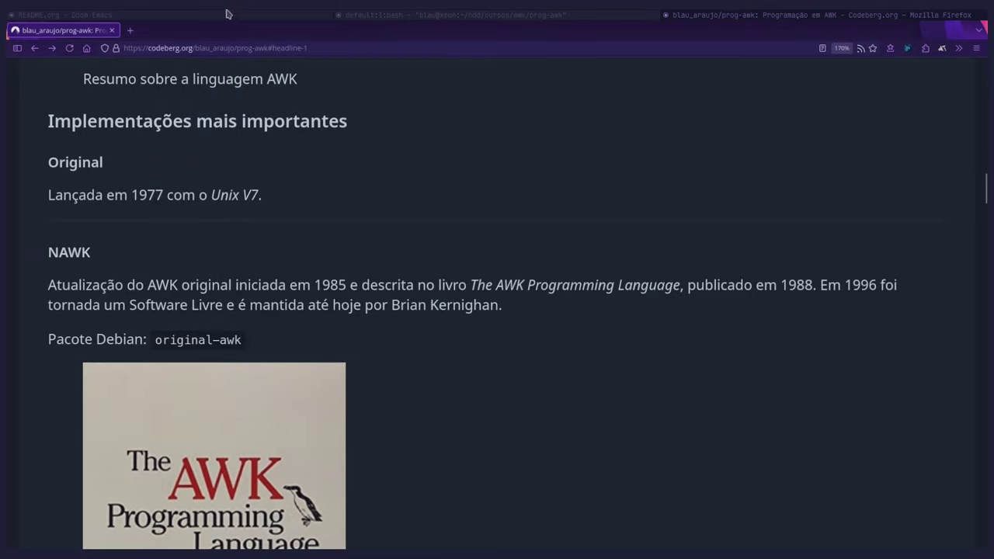
click(424, 14)
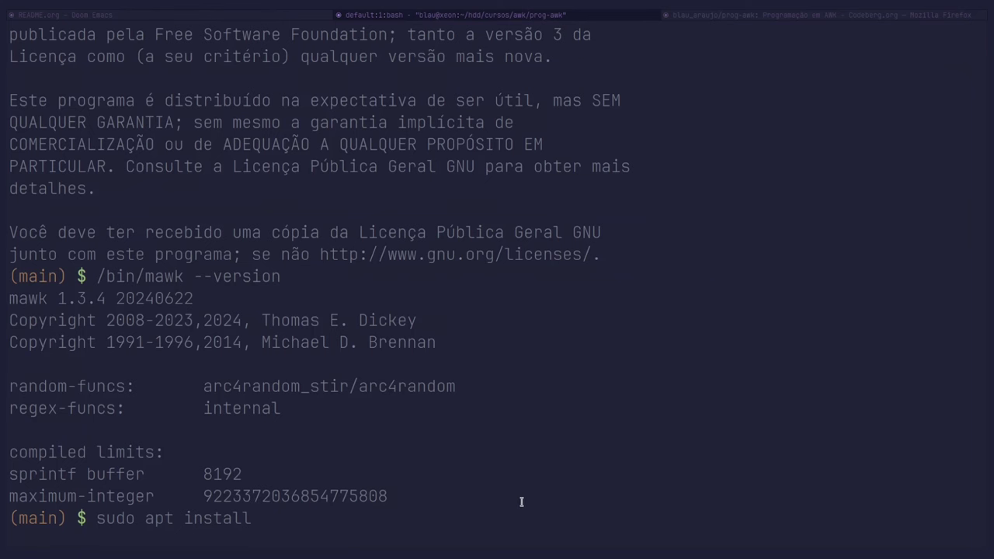
- Install the original-awk package with sudo apt install original-awk
text(origi)
key(Tab)
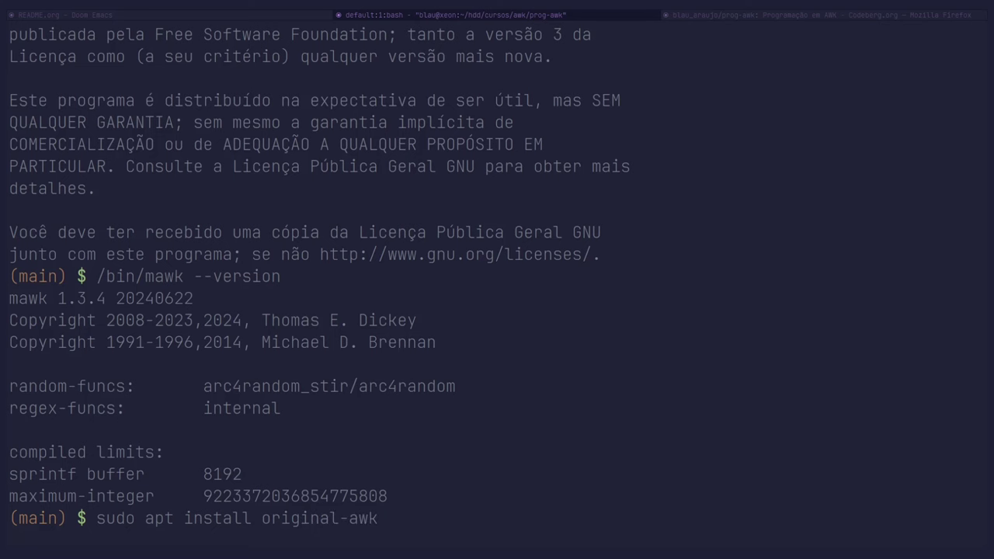
key(Return)
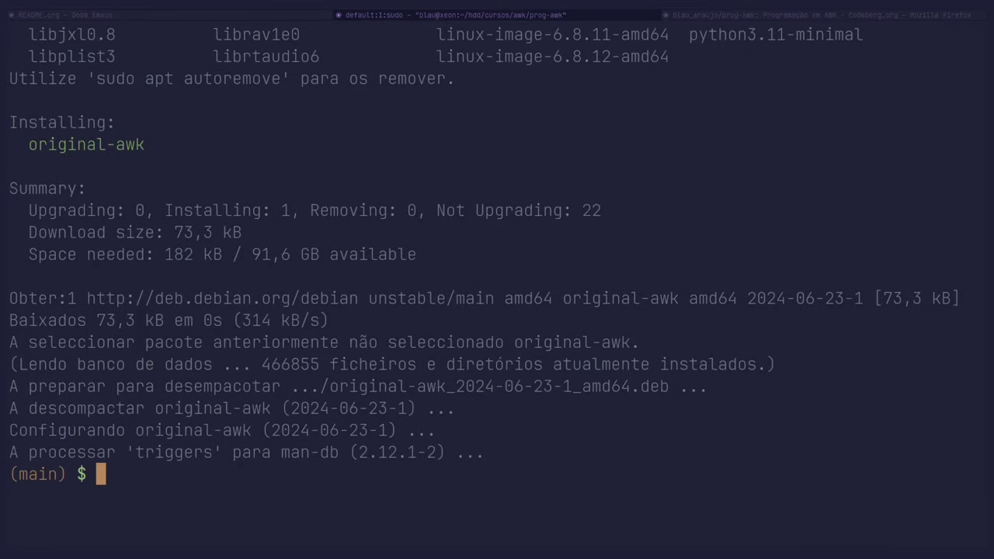
key(Up)
- Rerun update-alternatives --config awk, note the new original-awk entry, and keep gawk
key(Up)
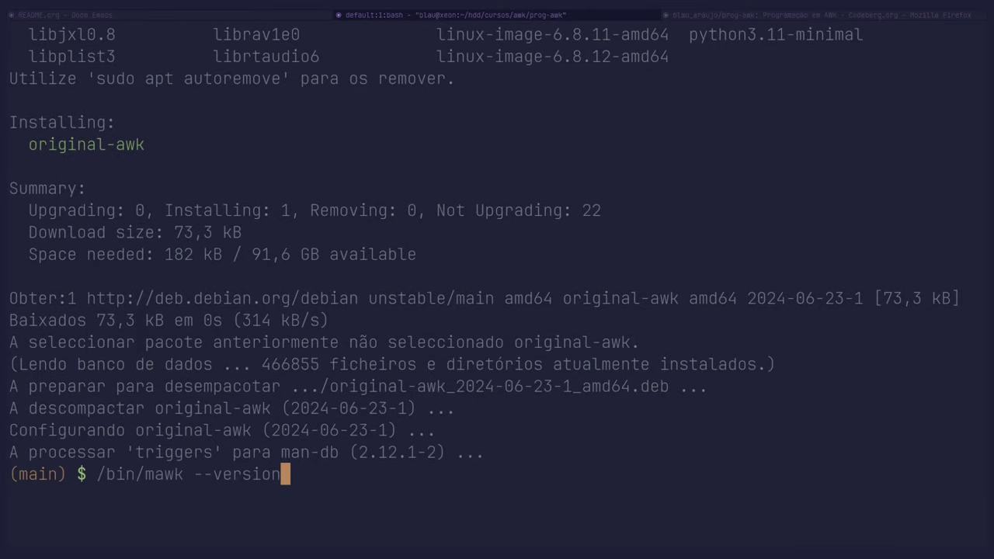
key(Down)
key(Up)
key(Up)
key(Up)
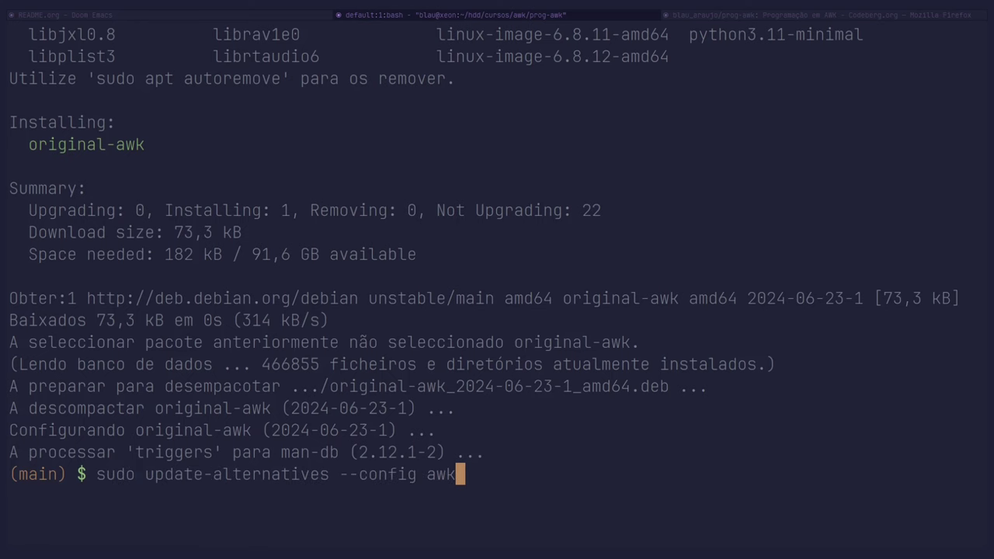
key(Return)
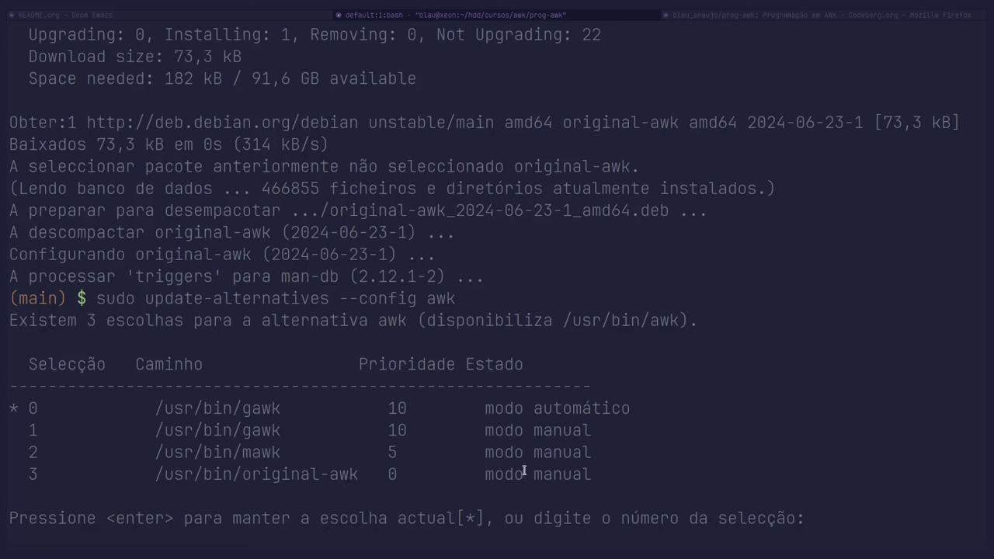
drag(242, 474, 355, 476)
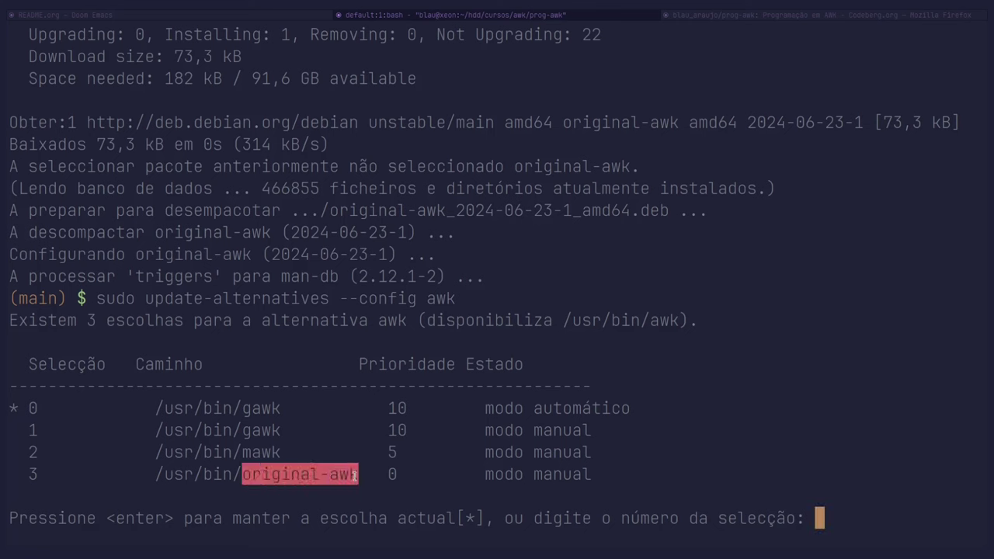
key(Return)
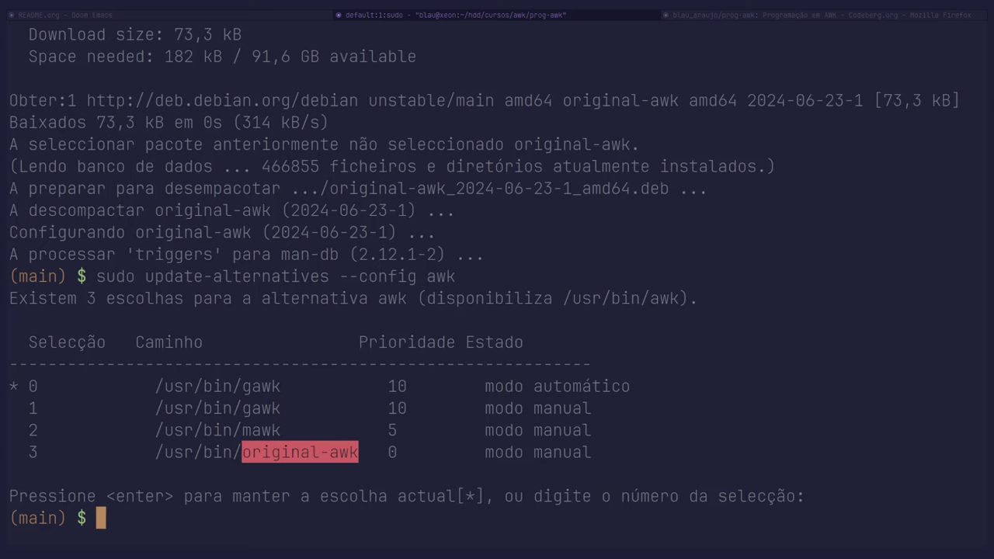
- Erase the mistyped /bin/orgi path, decline the completion list and clear the terminal
text(/bin)
text(/or)
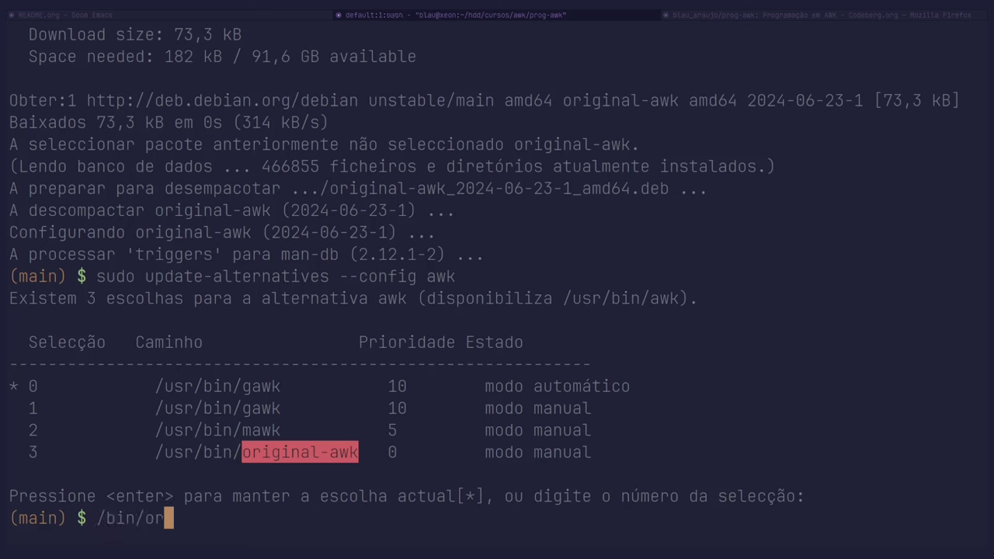
text(gi)
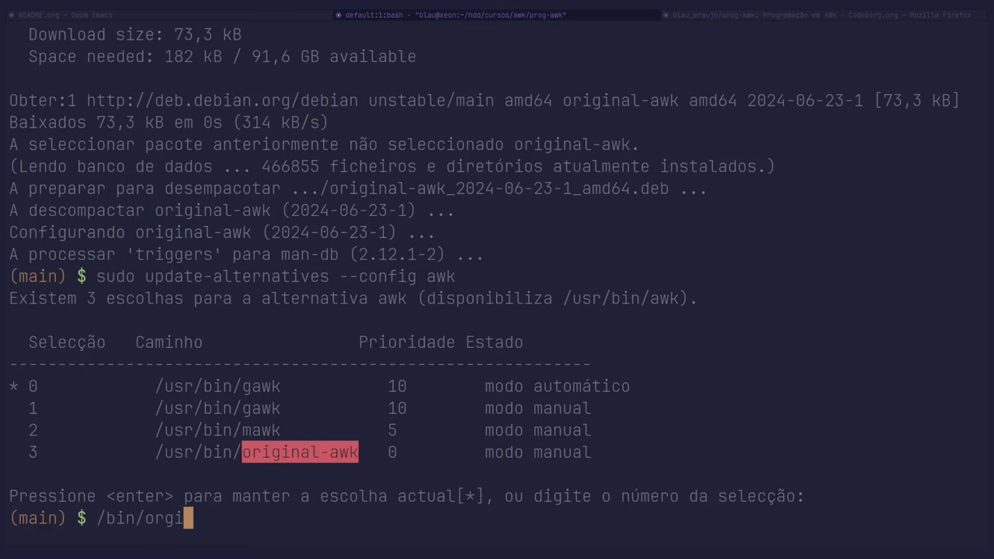
key(BackSpace)
key(BackSpace)
key(BackSpace)
key(BackSpace)
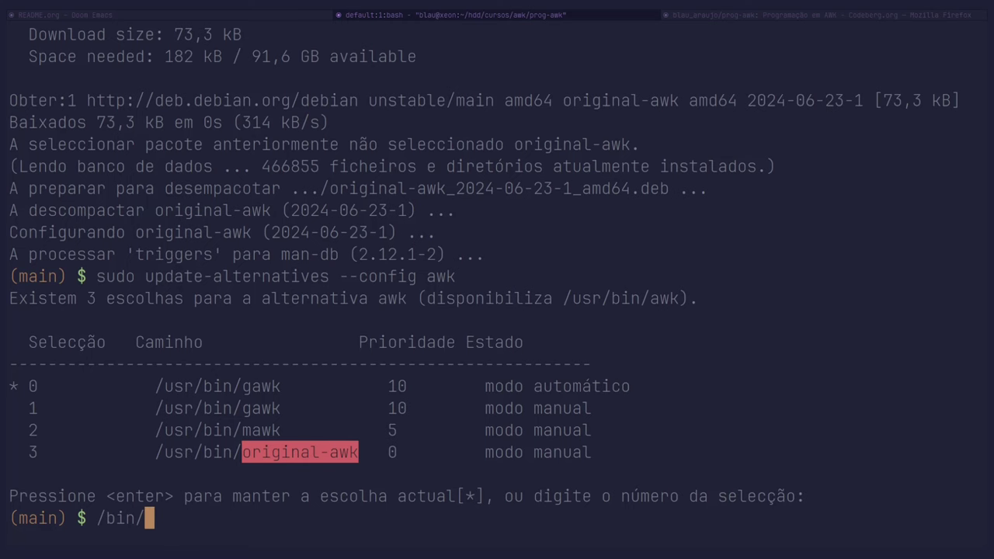
key(Tab)
key(Tab)
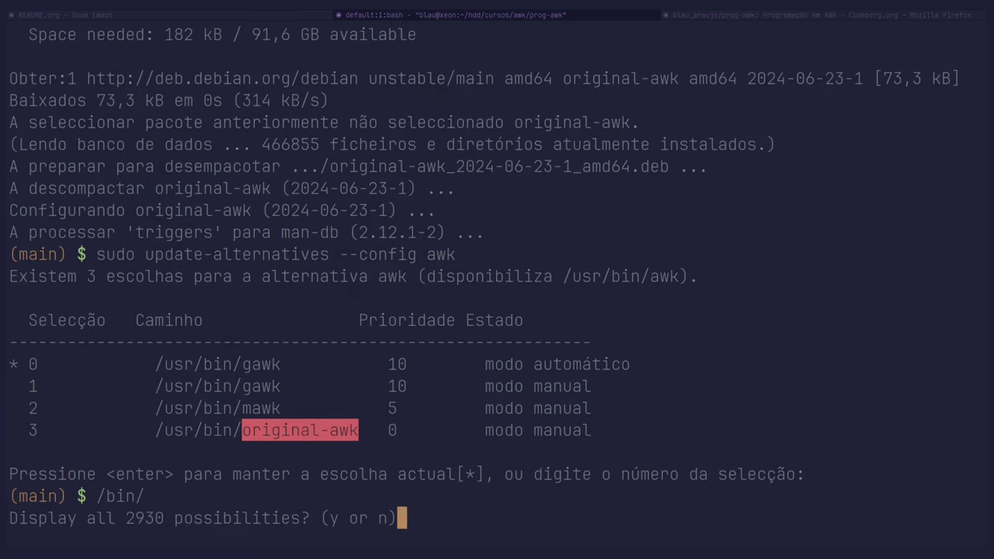
key(n)
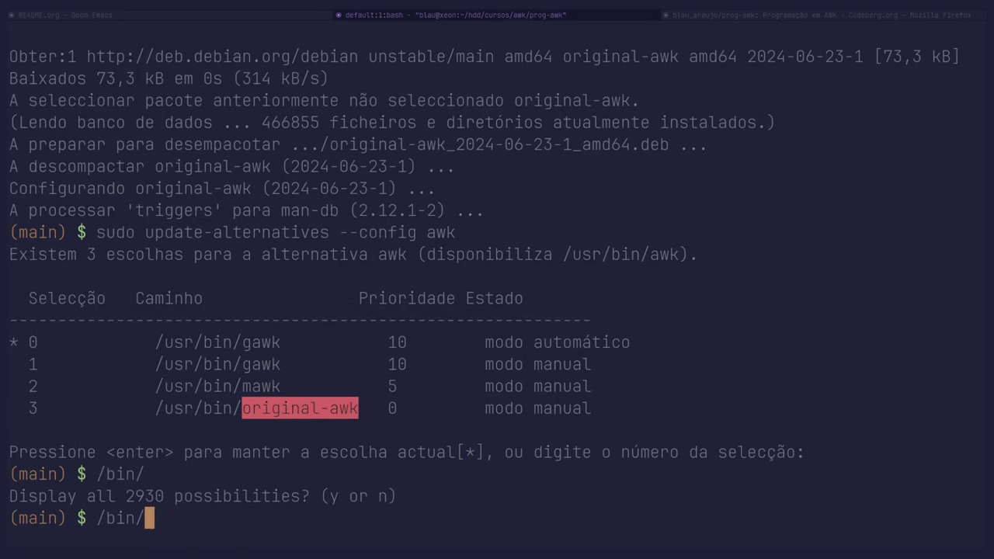
key(ctrl+l)
- Run /bin/original-awk --version, which reports awk version 20240623, and point out awk
text(o)
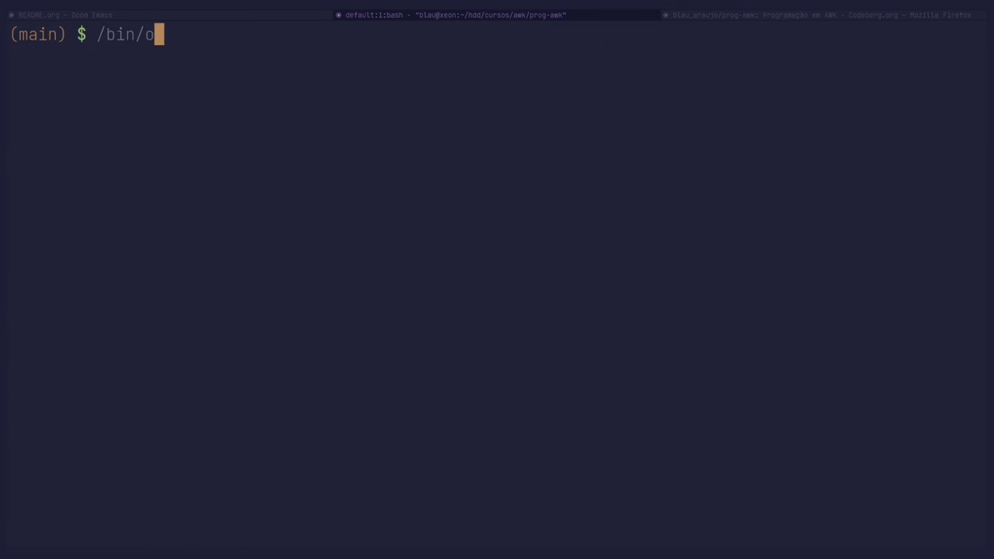
text(ri)
key(Tab)
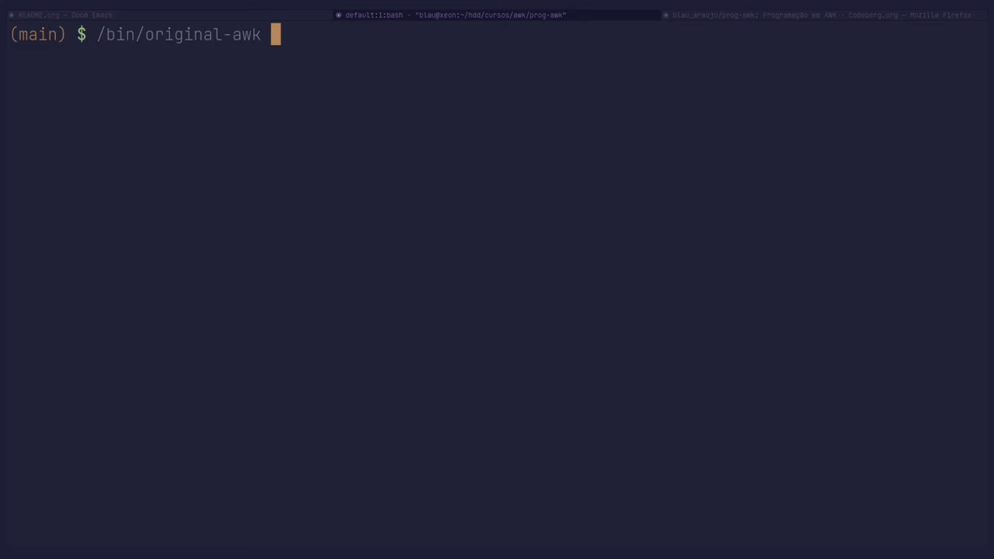
text(--ver)
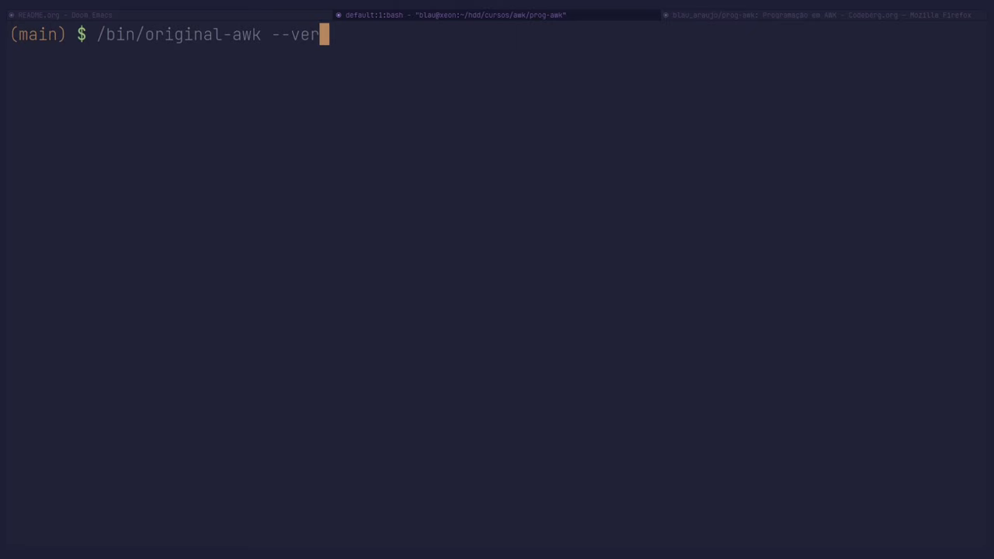
text(sion)
key(Return)
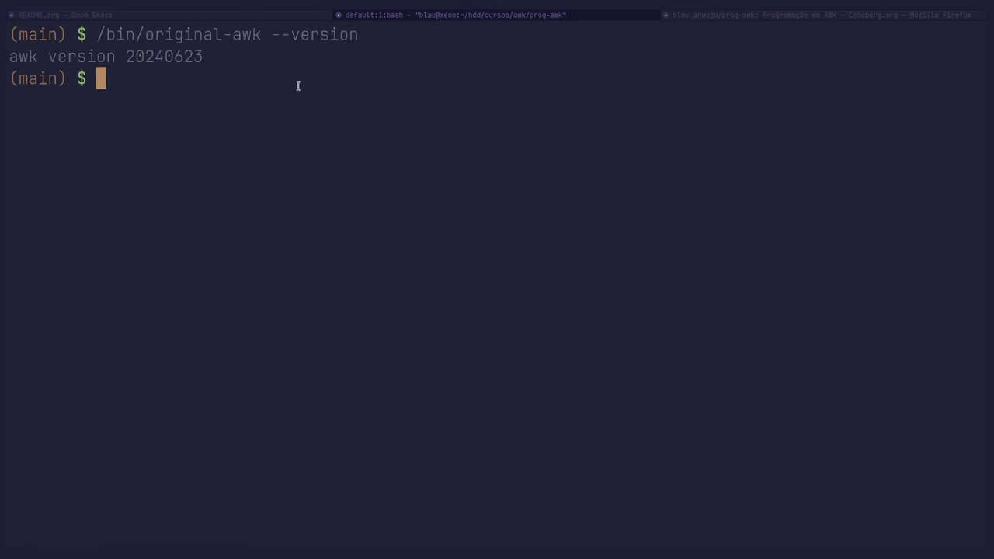
drag(37, 56, 9, 56)
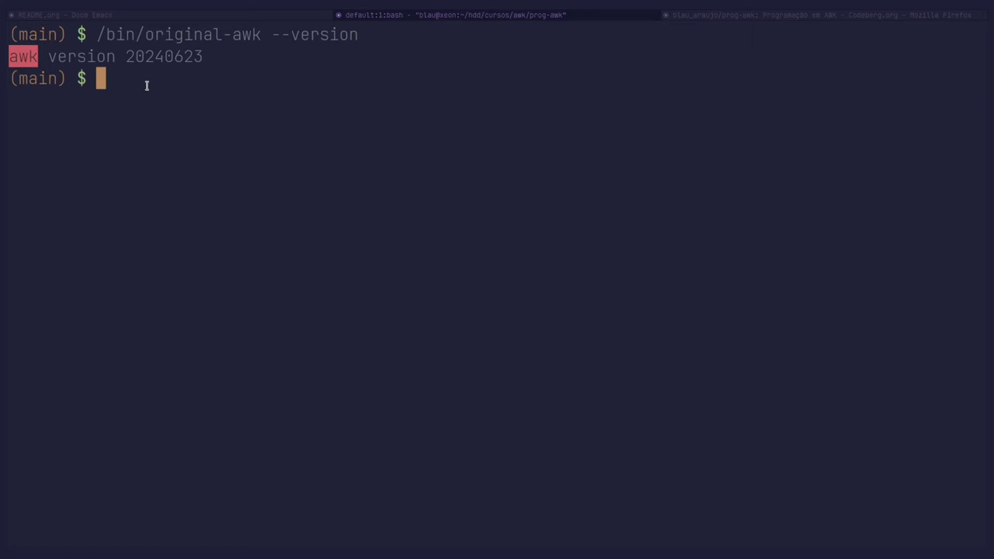
click(262, 268)
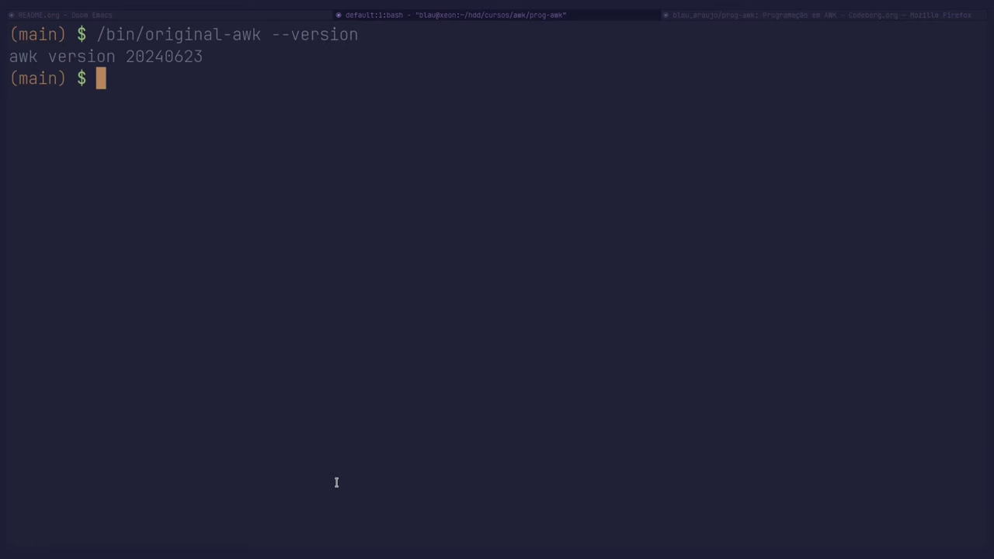
click(213, 13)
- Return to the Codeberg README and scroll past the GAWK entry to Estrutura básica dos programas
click(773, 14)
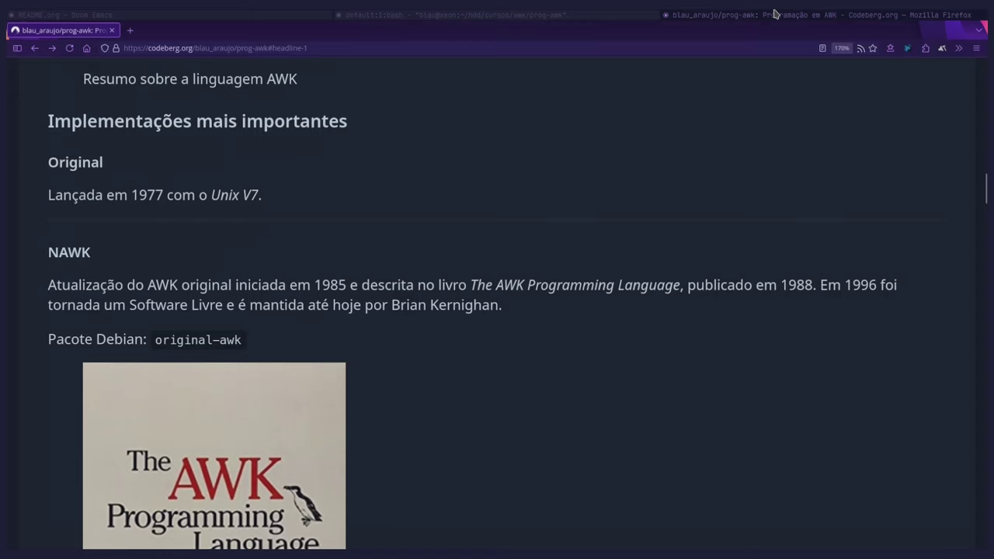
scroll(549, 234, down, 1)
scroll(550, 234, down, 8)
scroll(550, 234, down, 4)
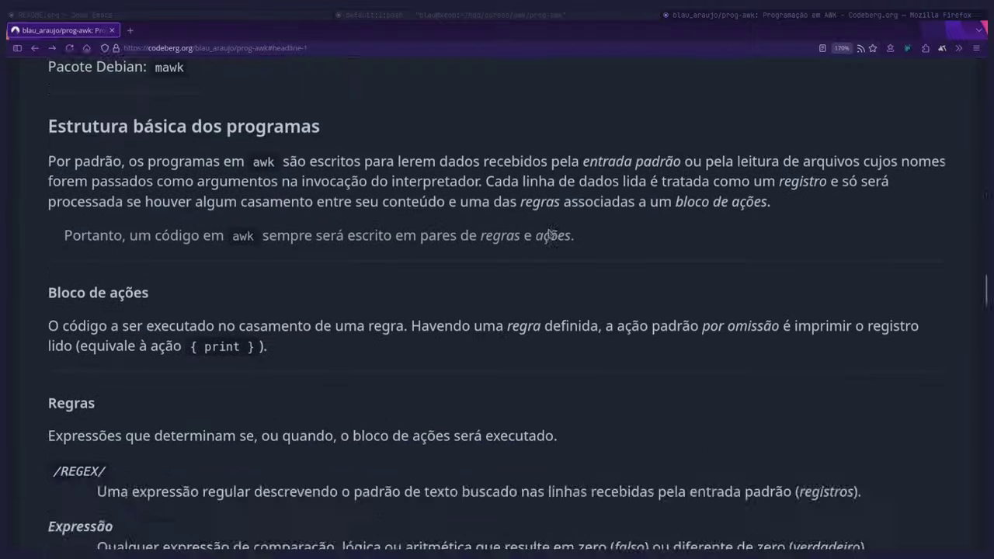
scroll(549, 233, up, 1)
scroll(549, 234, up, 5)
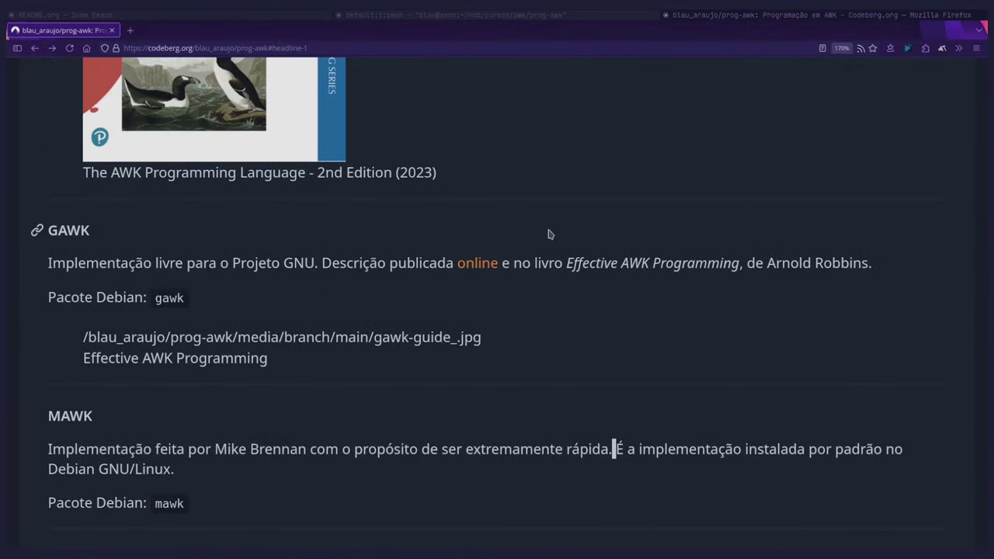
double_click(78, 229)
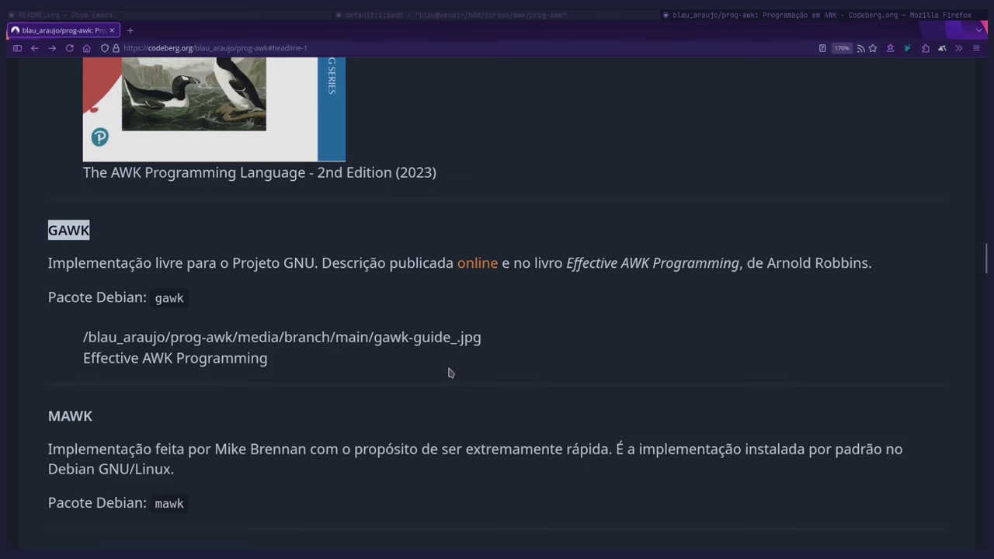
scroll(448, 373, down, 3)
scroll(377, 194, down, 3)
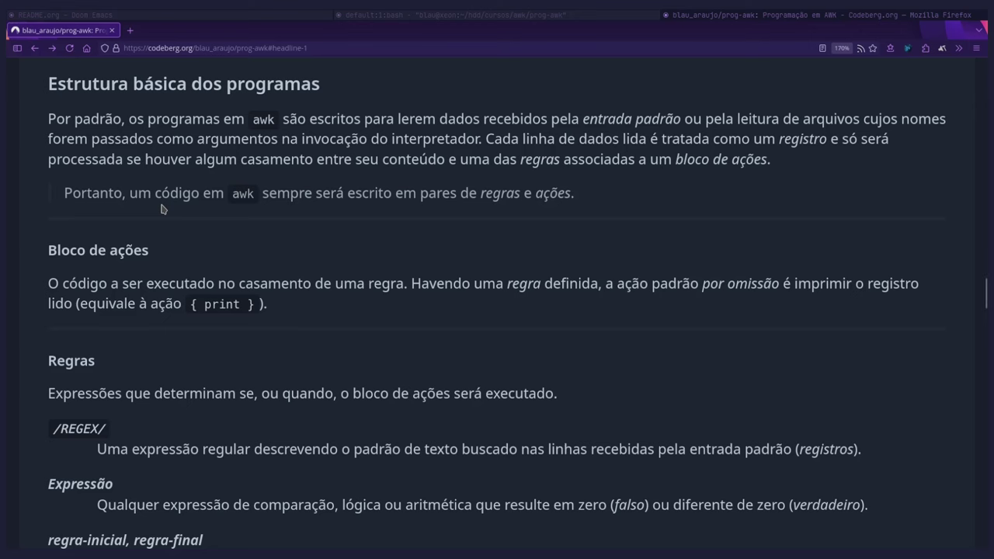
- Scroll the README down to the awk command-line syntax under Execução dos programas
scroll(161, 208, down, 3)
scroll(161, 209, down, 2)
scroll(161, 208, down, 3)
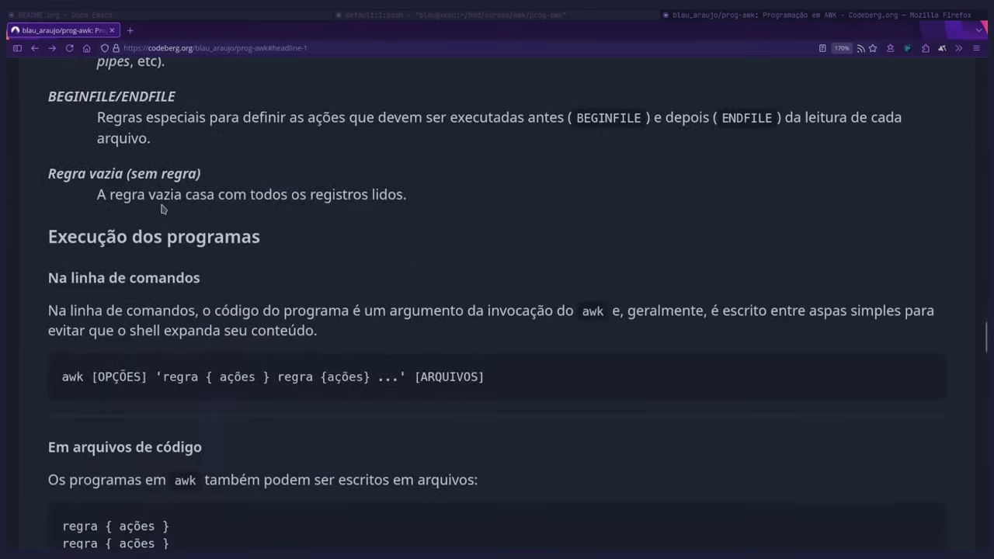
scroll(161, 208, down, 2)
scroll(162, 203, down, 4)
scroll(161, 203, up, 2)
scroll(171, 213, down, 2)
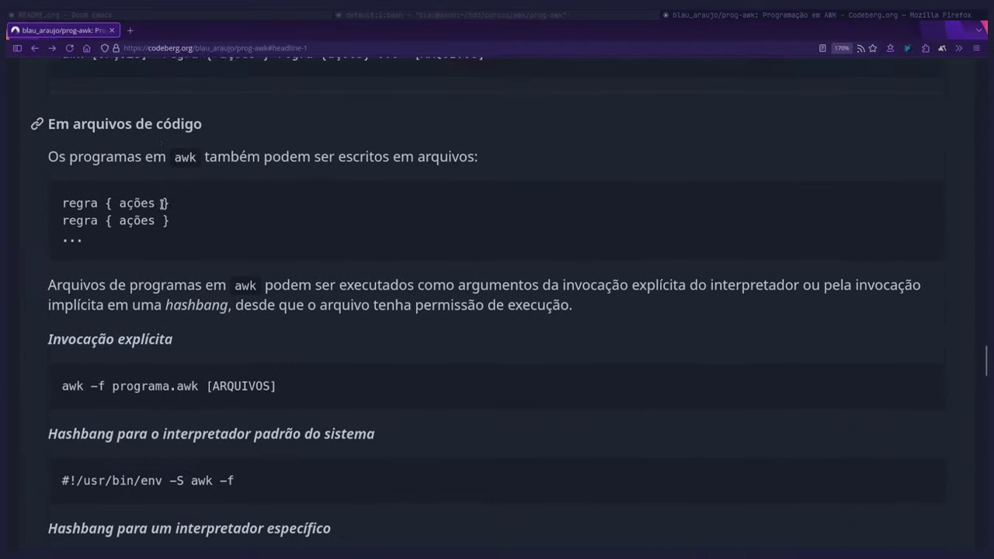
scroll(200, 177, up, 2)
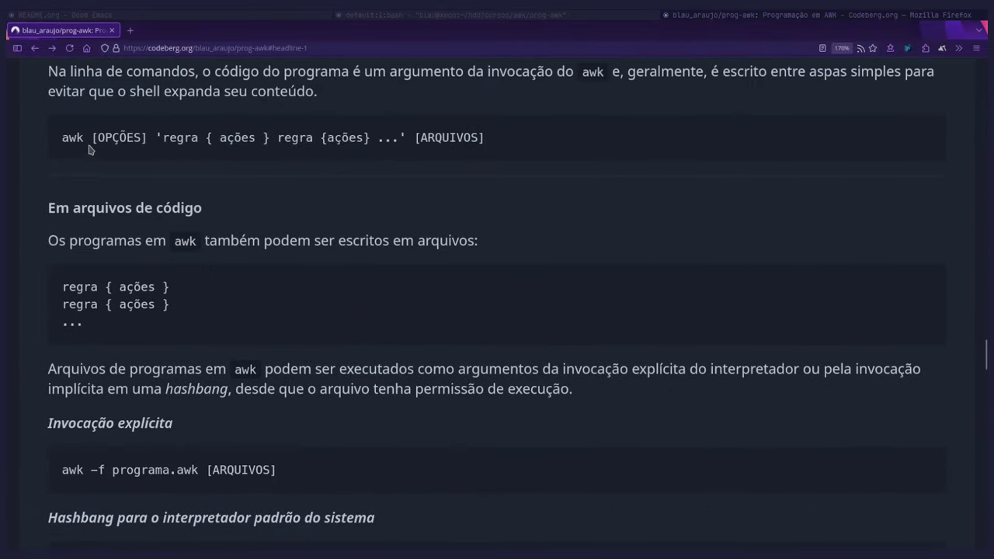
- Highlight awk [OPÇÕES], the quoted rules-and-actions text and the first regra in the syntax line
mouse_move(64, 136)
mouse_down()
mouse_move(347, 152)
mouse_move(409, 138)
mouse_up()
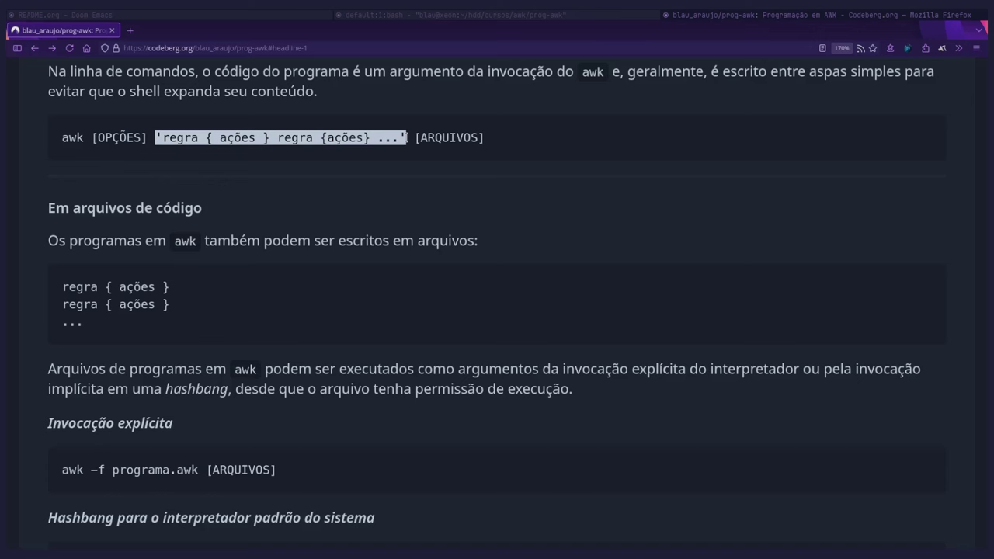
drag(162, 138, 401, 137)
drag(156, 137, 405, 138)
drag(68, 140, 408, 137)
click(160, 134)
click(156, 136)
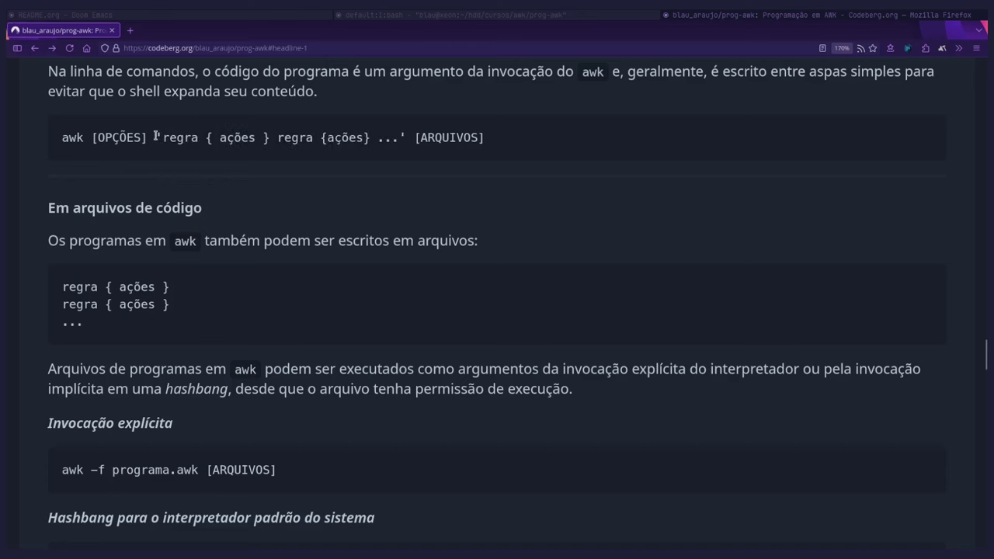
drag(162, 138, 199, 137)
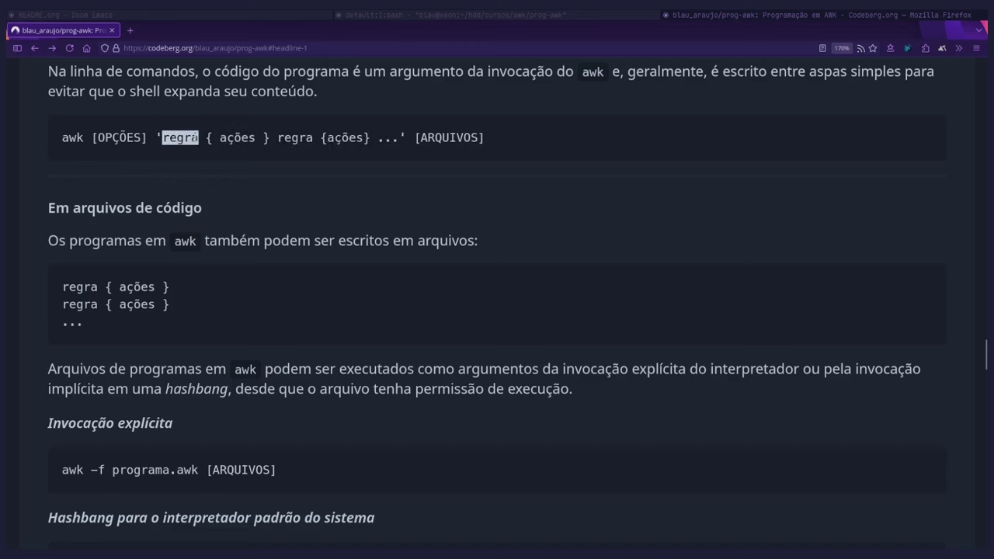
drag(278, 138, 320, 138)
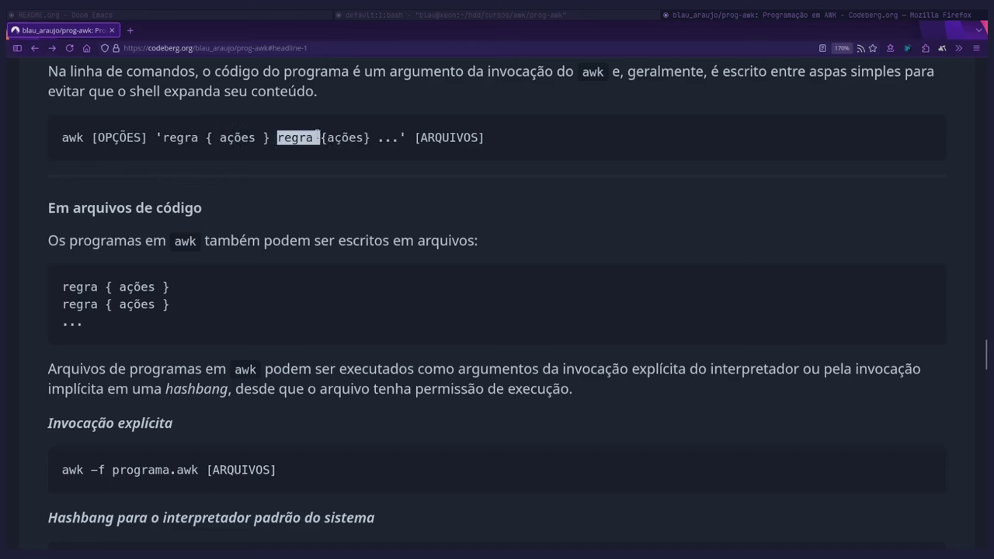
click(202, 137)
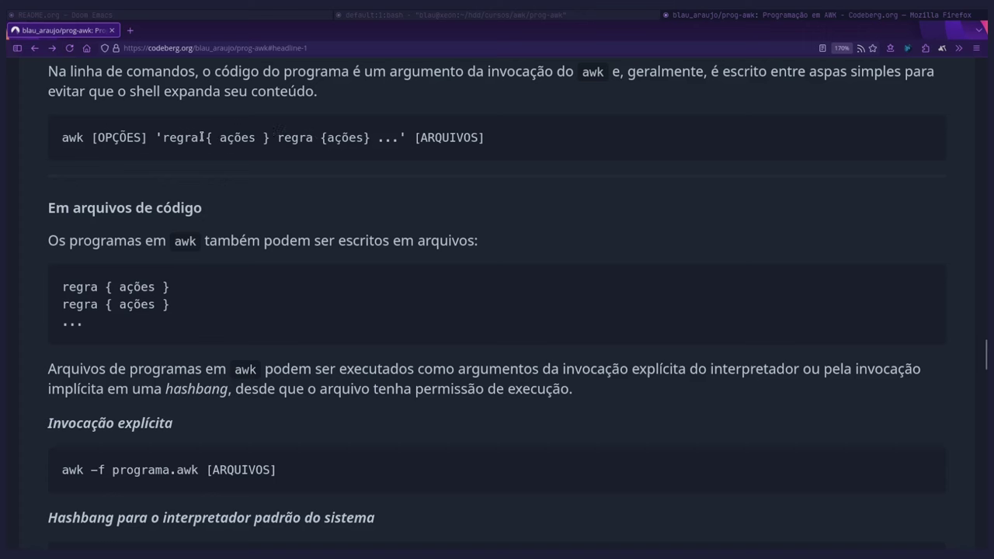
drag(202, 137, 270, 138)
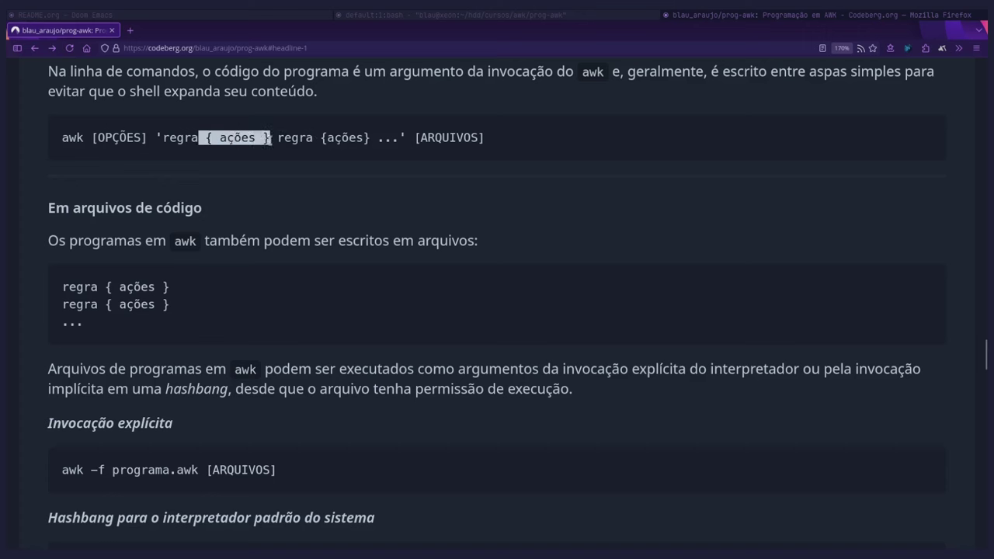
click(160, 137)
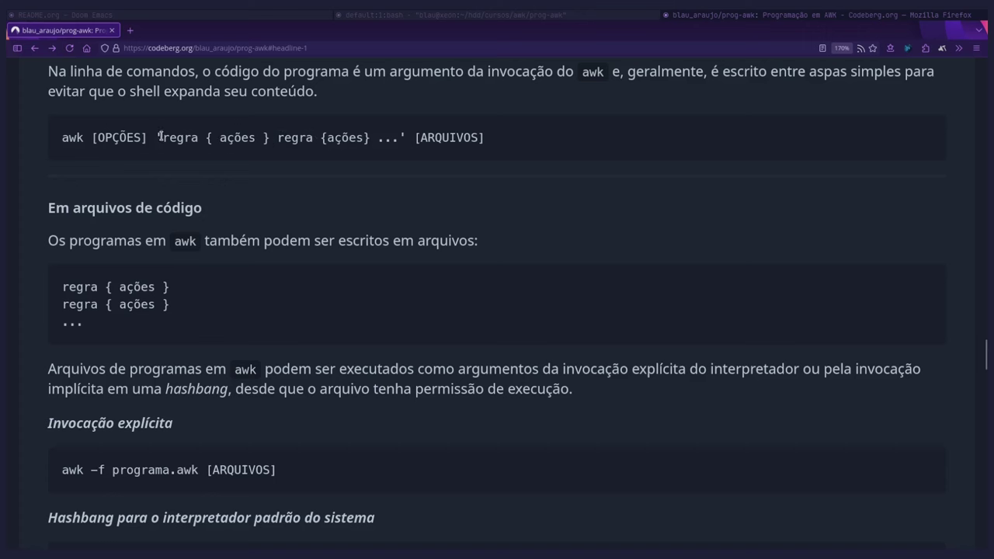
drag(160, 138, 269, 139)
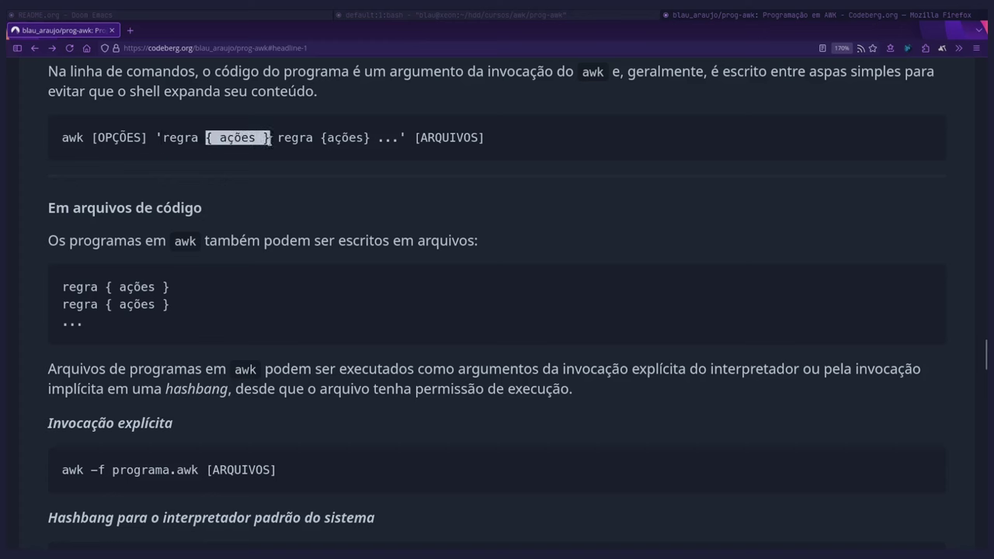
drag(162, 138, 270, 138)
double_click(179, 138)
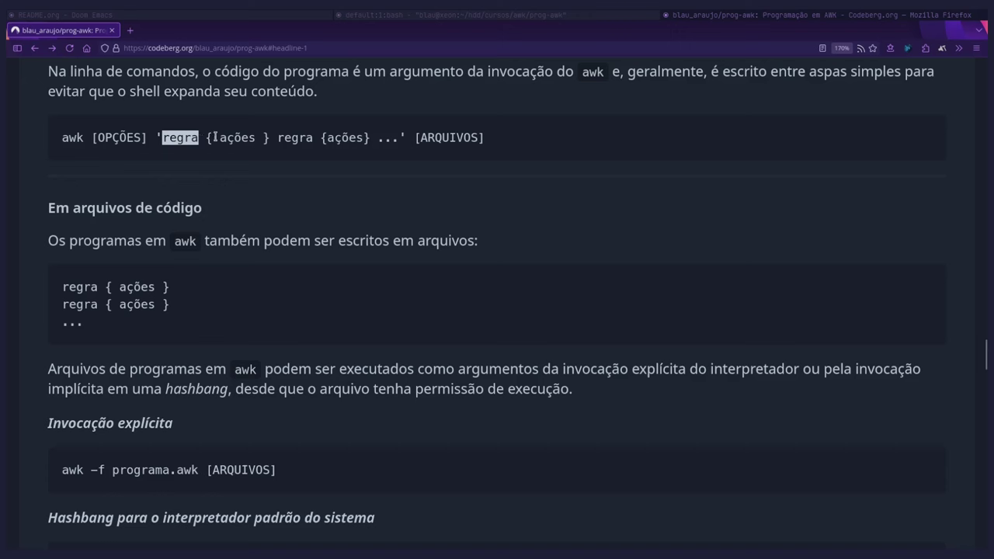
drag(205, 137, 269, 137)
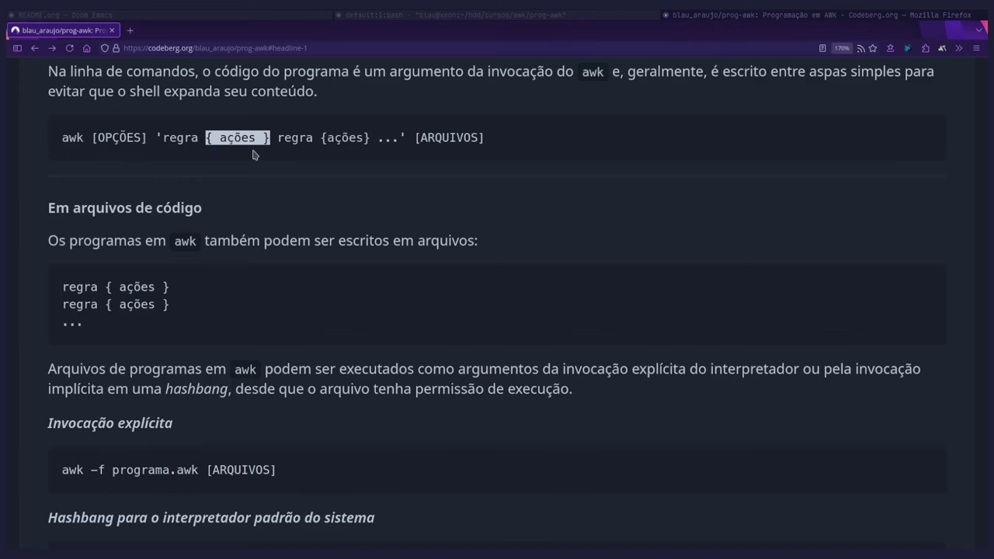
scroll(225, 202, up, 5)
scroll(210, 226, up, 3)
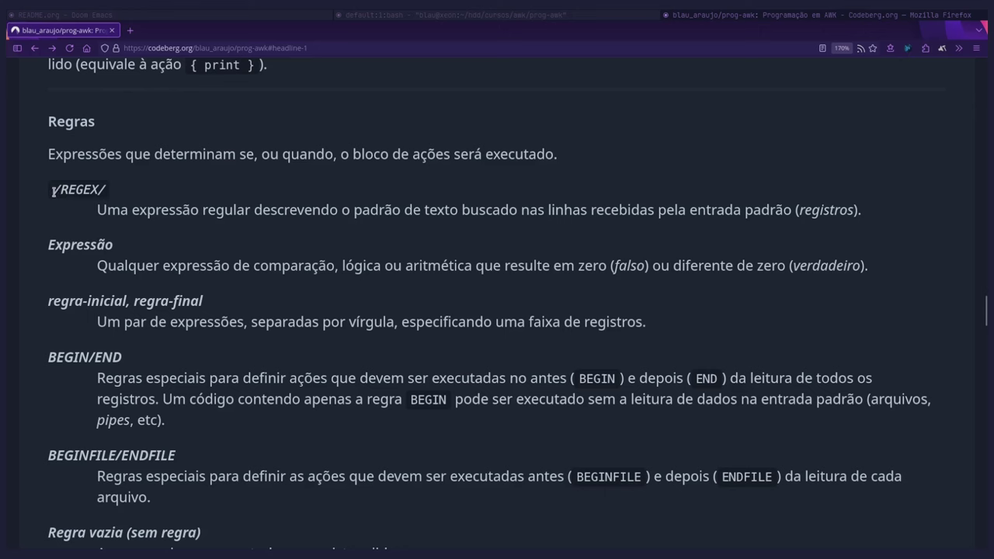
drag(52, 190, 107, 195)
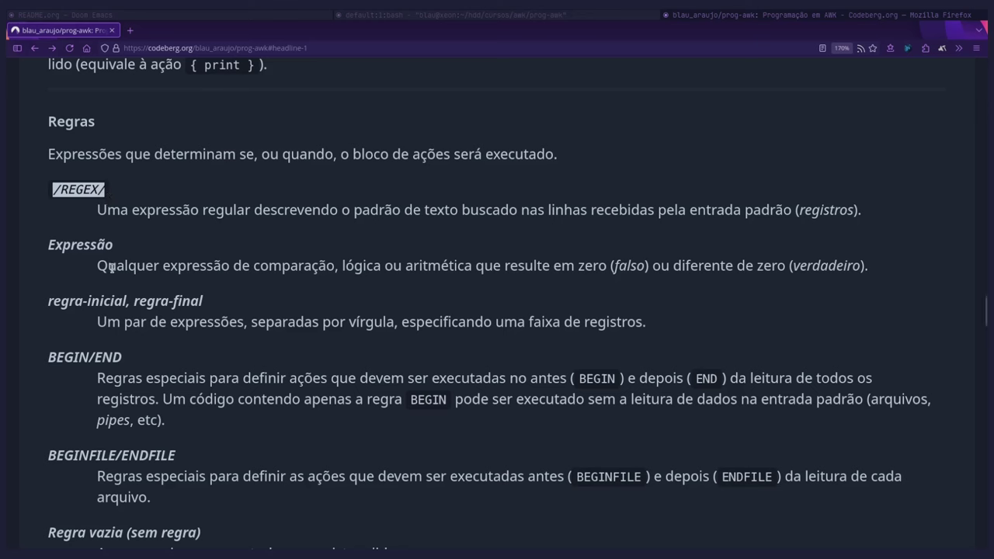
double_click(86, 245)
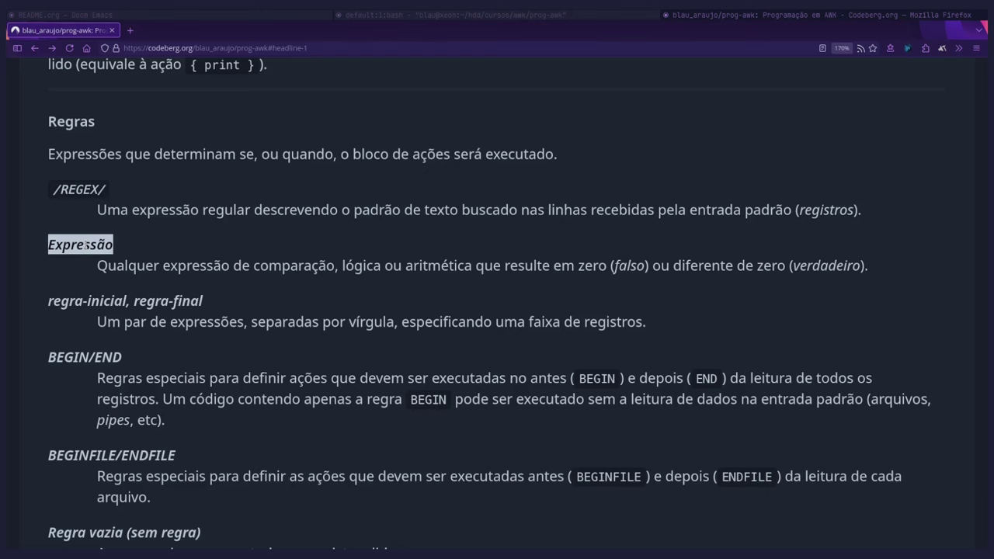
scroll(85, 245, down, 2)
scroll(140, 311, down, 4)
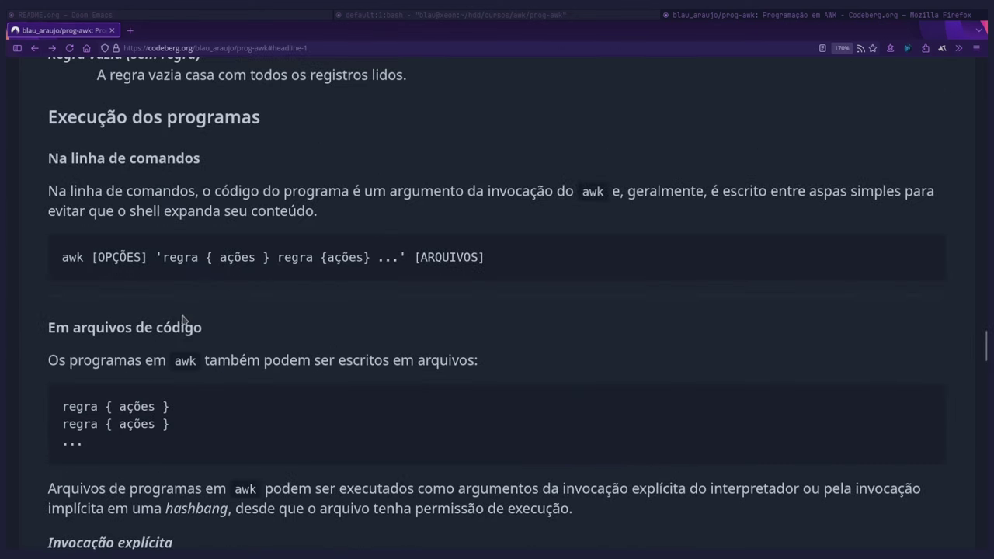
drag(206, 257, 270, 258)
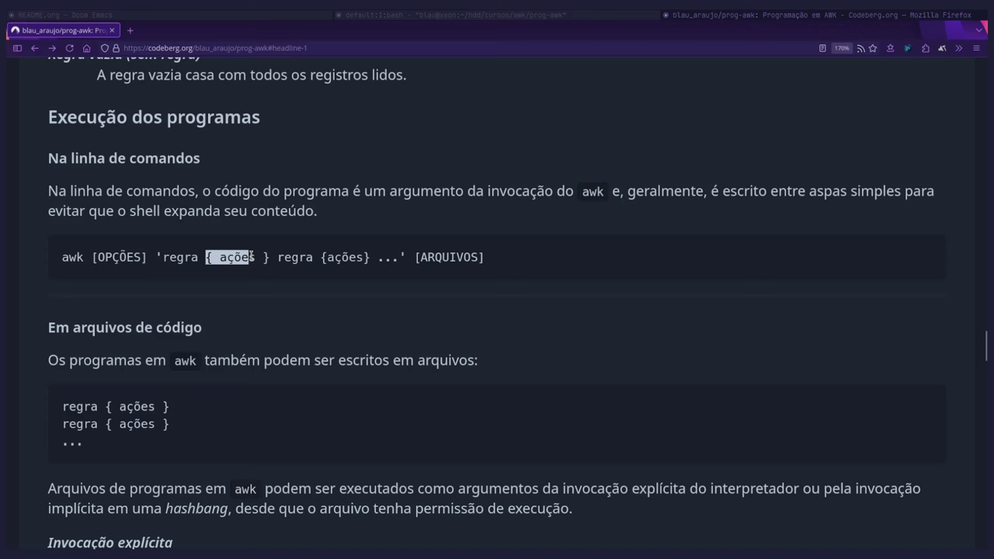
drag(192, 258, 161, 257)
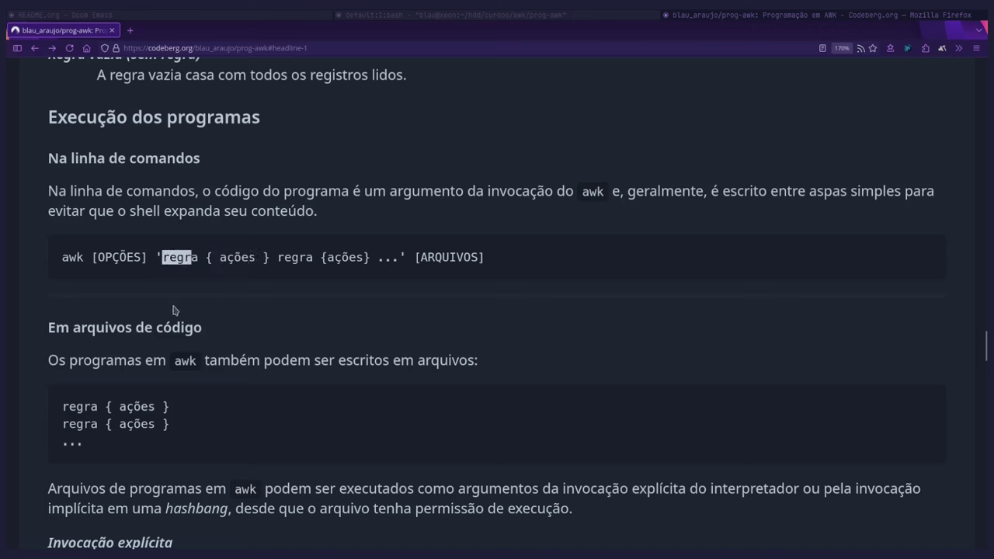
mouse_move(206, 257)
mouse_down()
mouse_move(281, 257)
mouse_move(267, 257)
mouse_up()
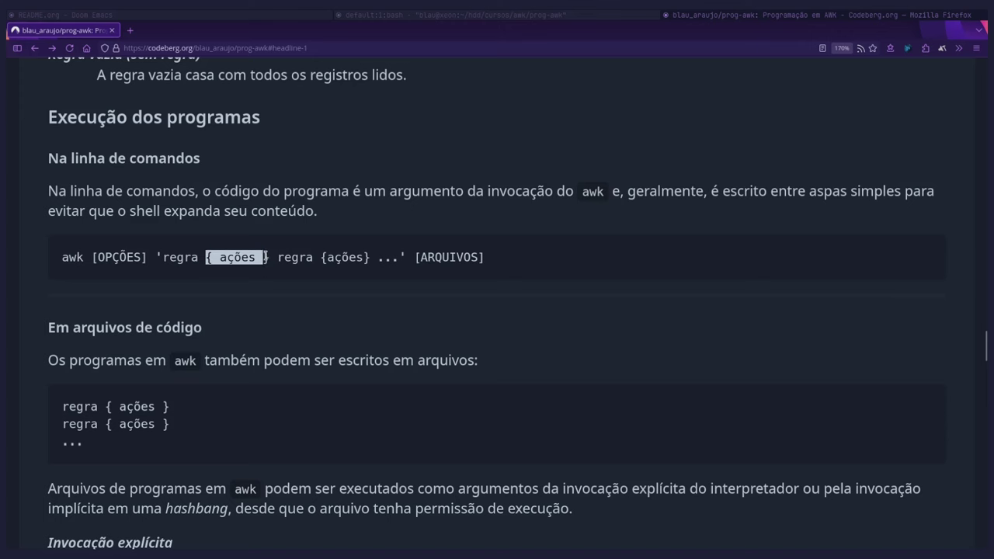
scroll(267, 257, up, 5)
scroll(233, 225, up, 2)
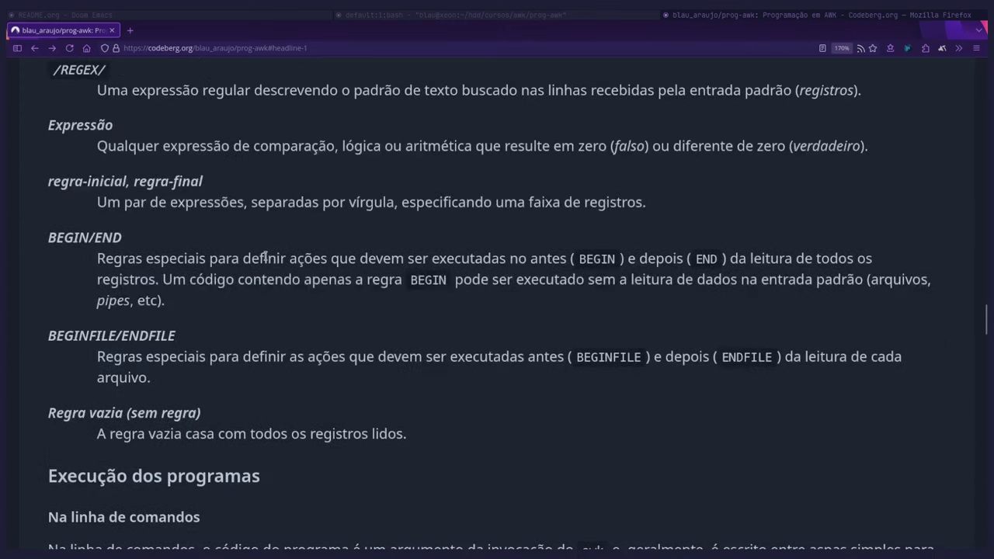
scroll(165, 162, up, 1)
scroll(165, 163, up, 2)
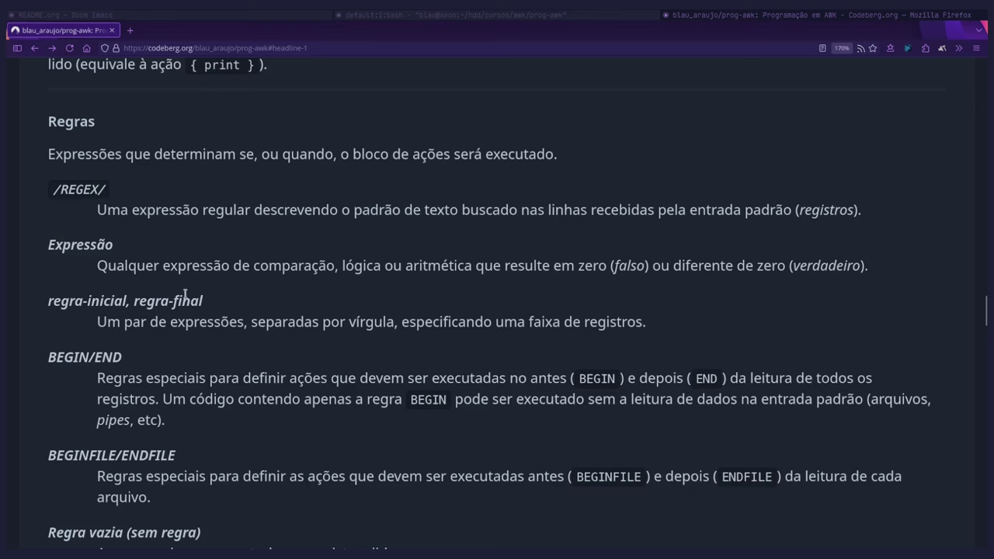
drag(49, 301, 209, 299)
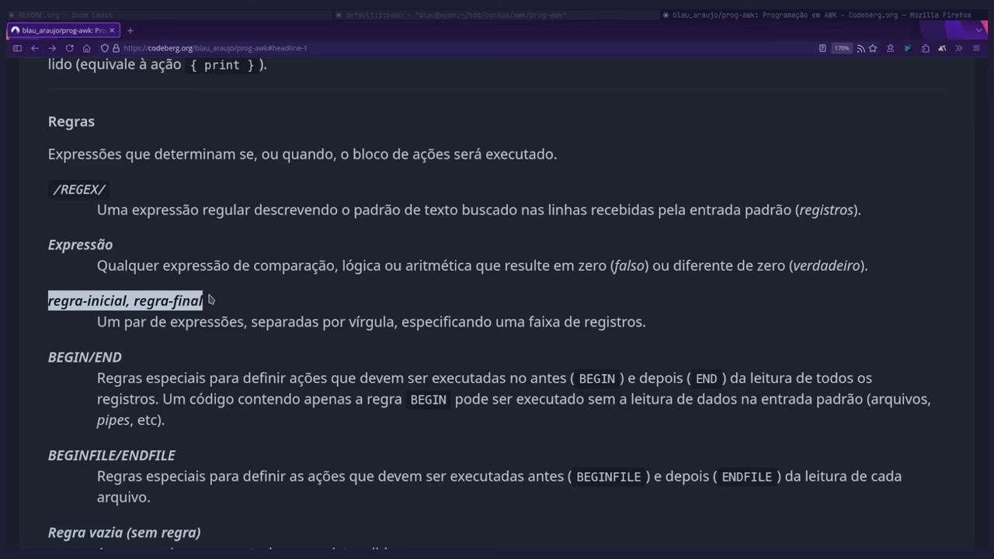
click(56, 302)
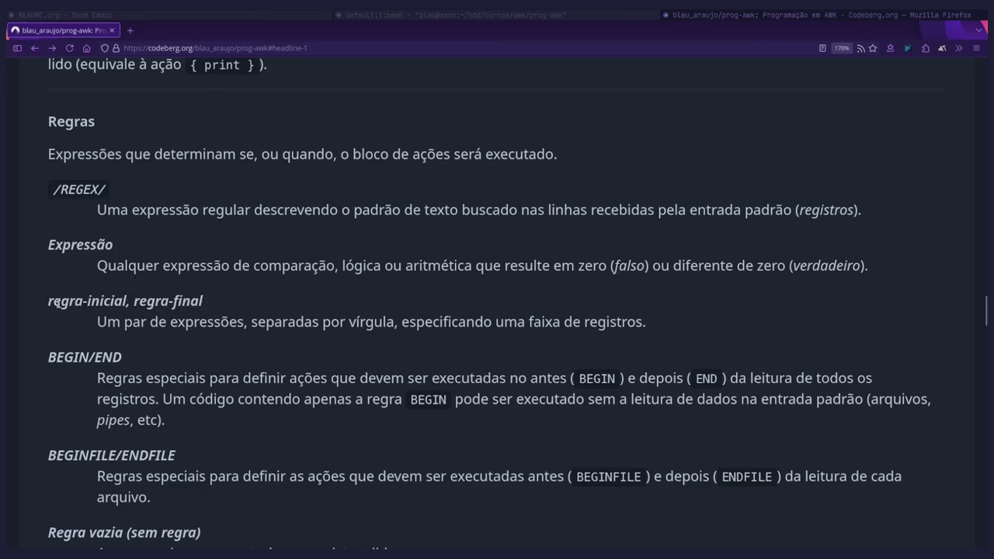
drag(48, 302, 130, 303)
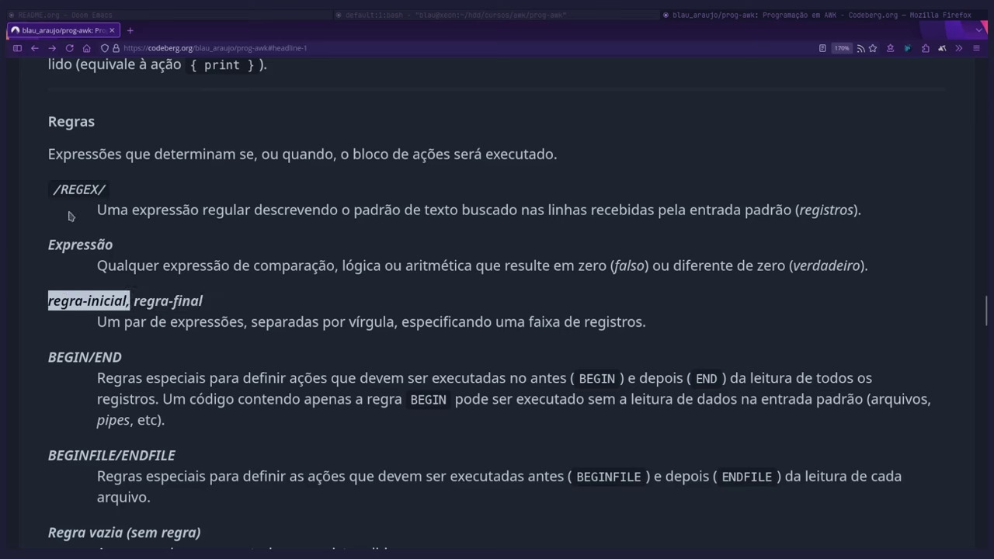
drag(62, 189, 101, 189)
drag(70, 245, 113, 245)
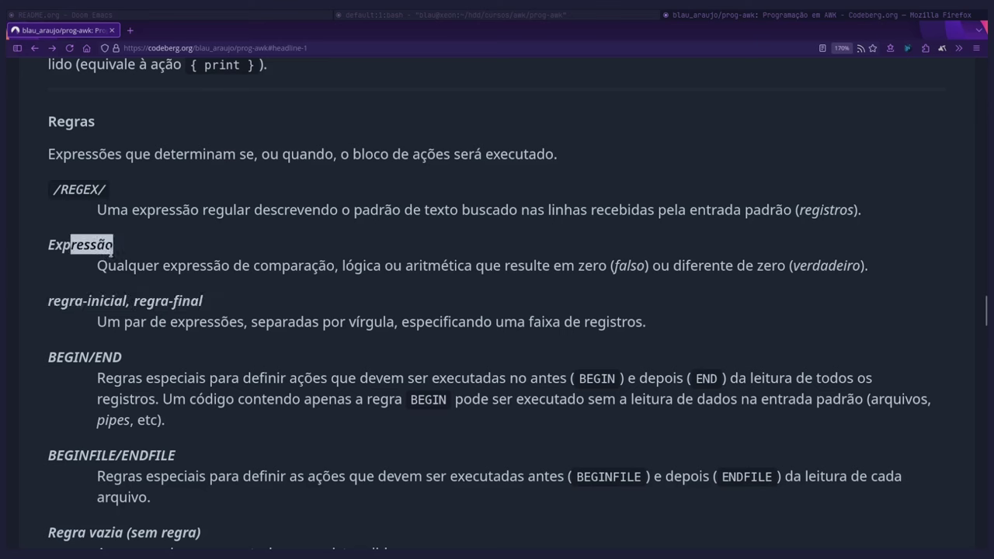
drag(133, 301, 206, 305)
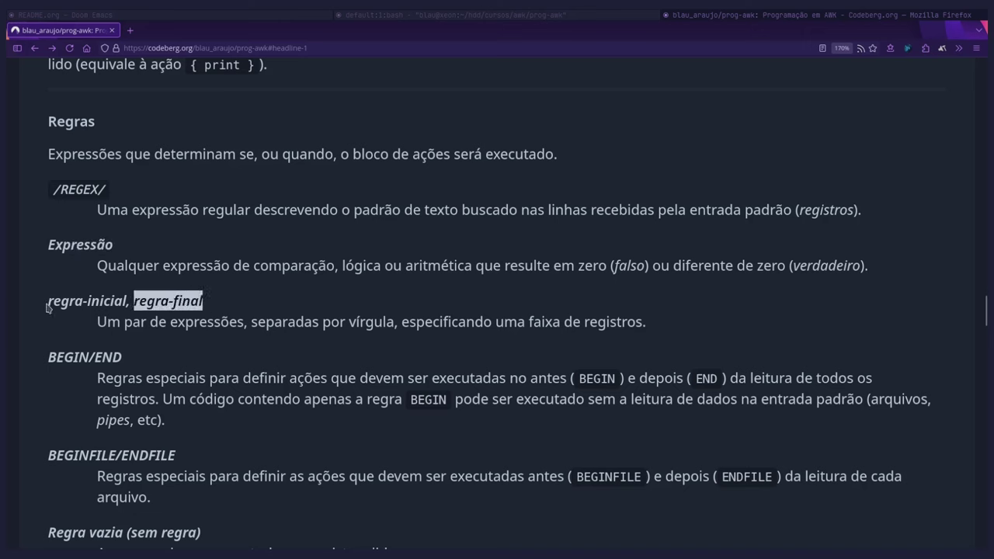
drag(47, 303, 205, 311)
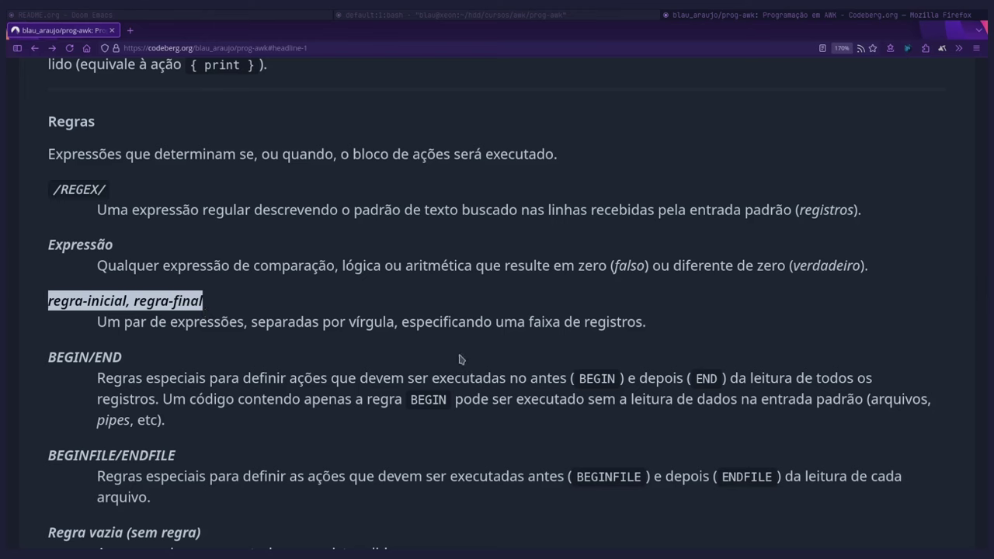
click(92, 303)
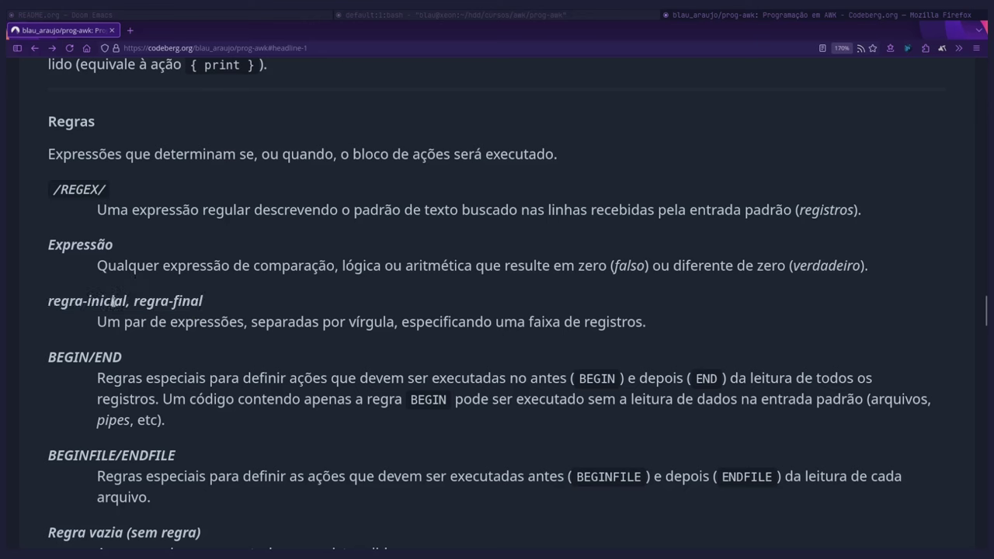
drag(121, 301, 213, 303)
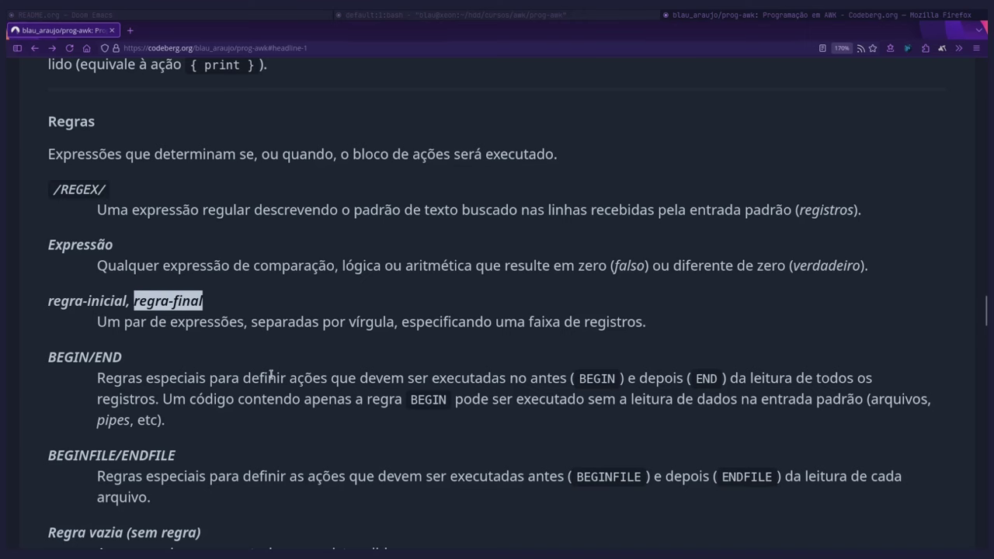
scroll(189, 287, down, 3)
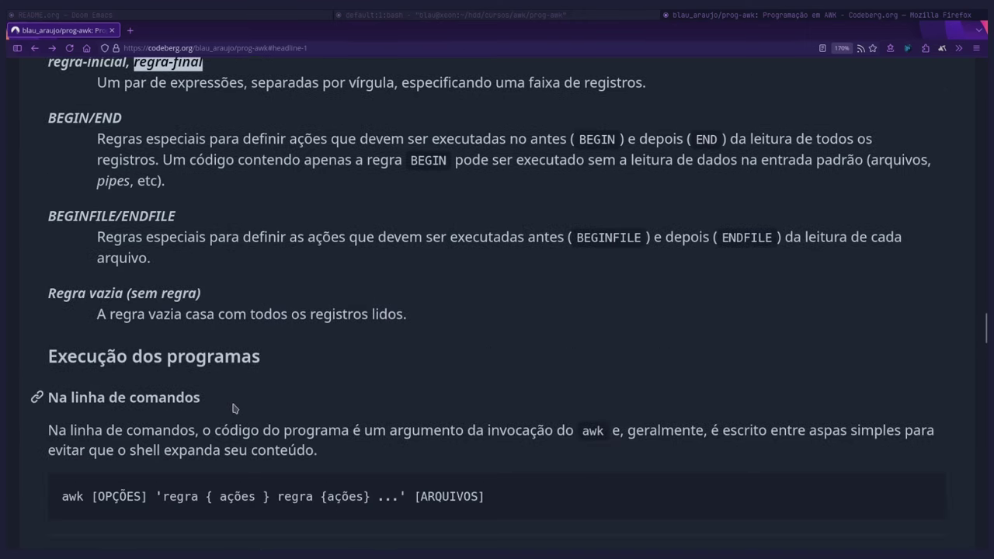
scroll(233, 402, up, 2)
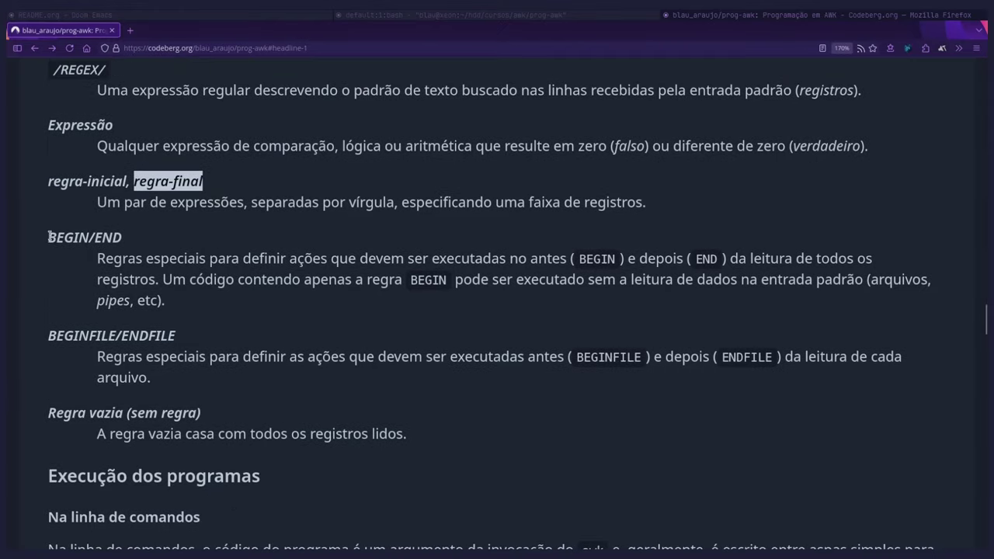
mouse_move(48, 236)
mouse_down()
mouse_move(124, 238)
mouse_move(48, 234)
mouse_up()
click(89, 233)
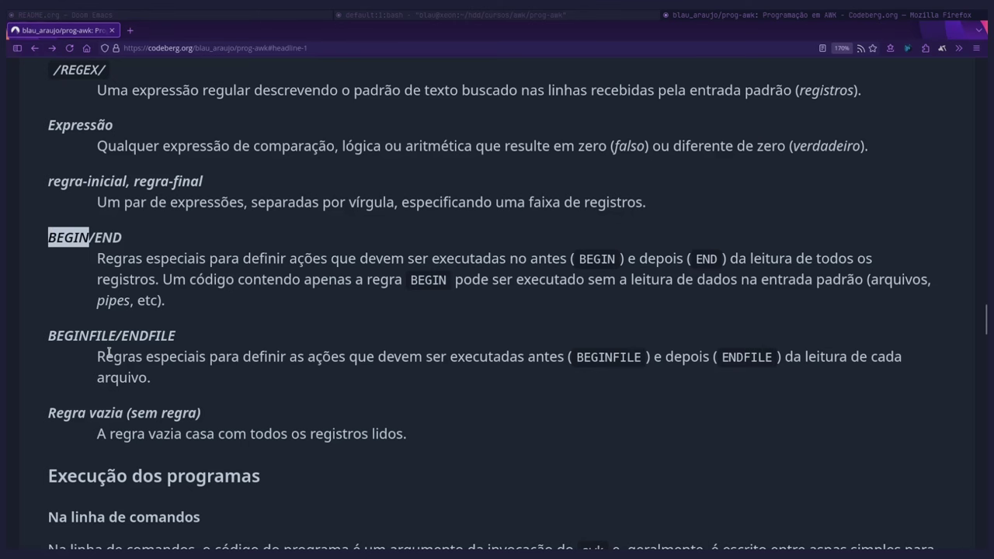
scroll(115, 351, down, 6)
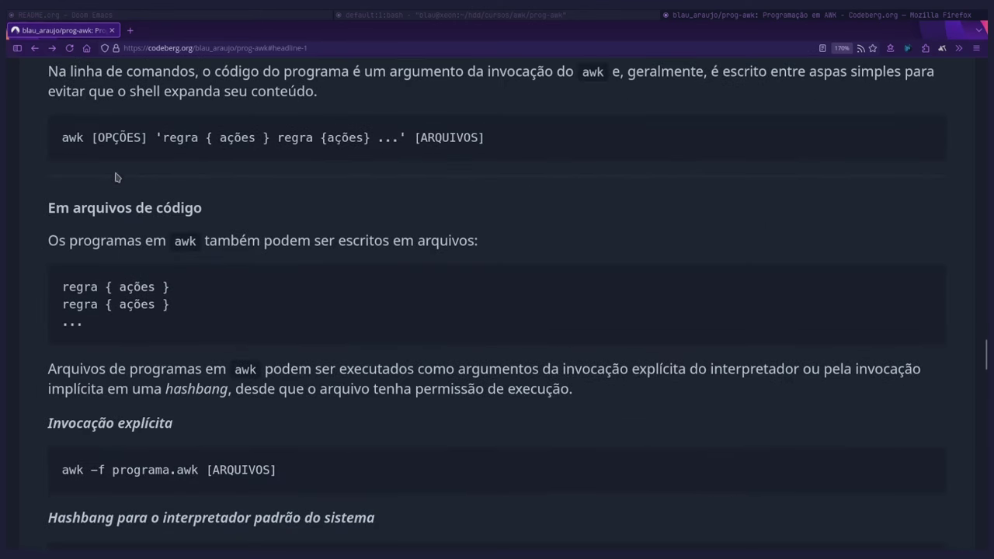
drag(204, 138, 270, 138)
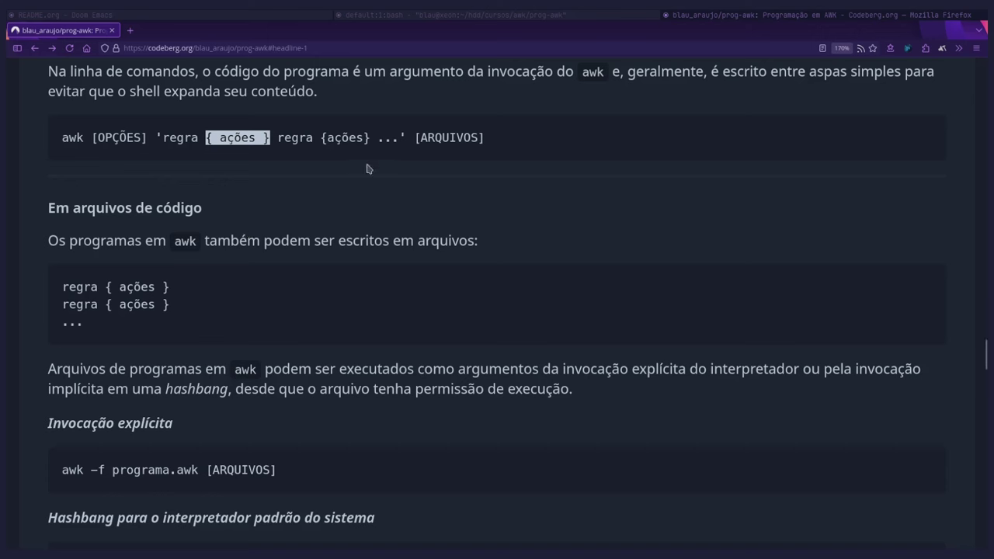
drag(414, 138, 487, 141)
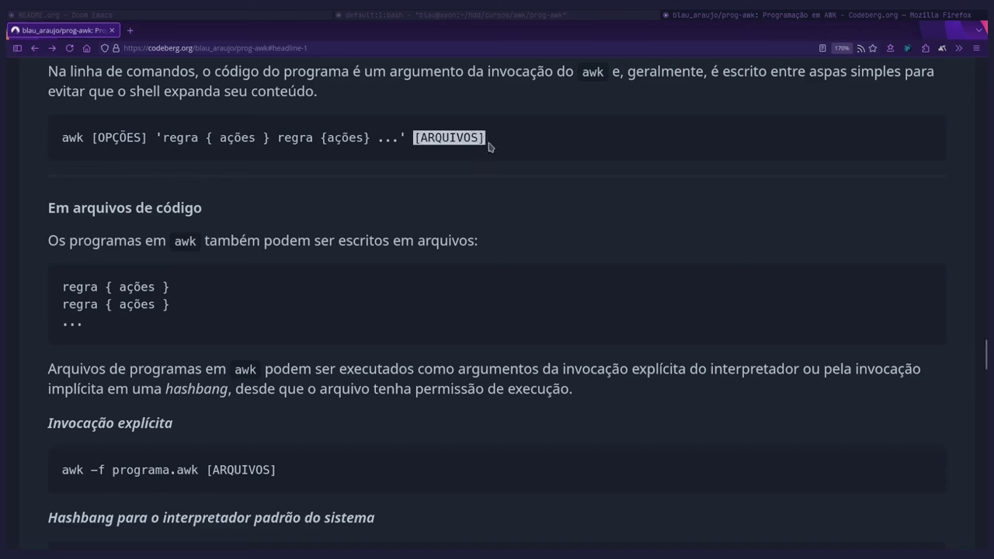
double_click(81, 140)
drag(162, 137, 271, 137)
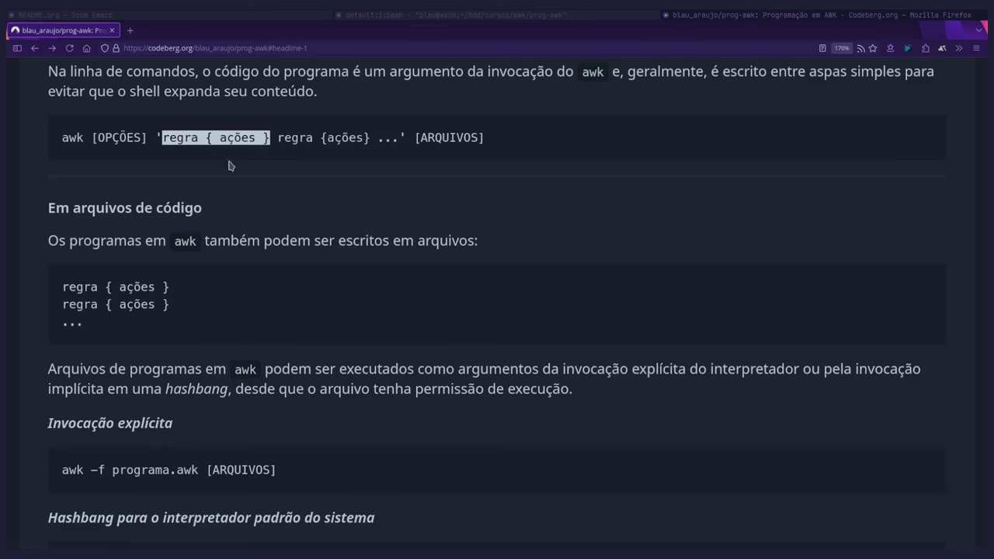
scroll(313, 176, up, 5)
drag(96, 237, 156, 234)
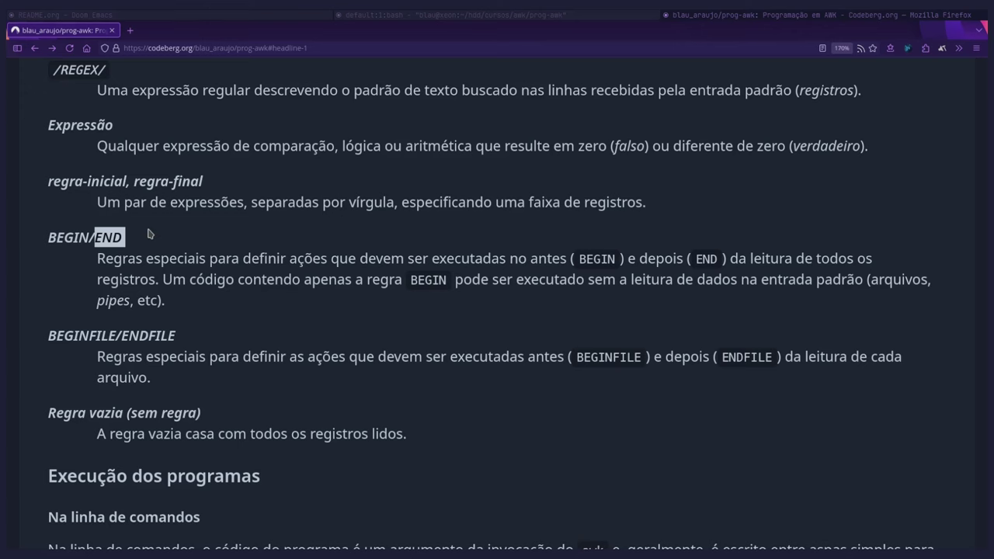
scroll(149, 236, down, 3)
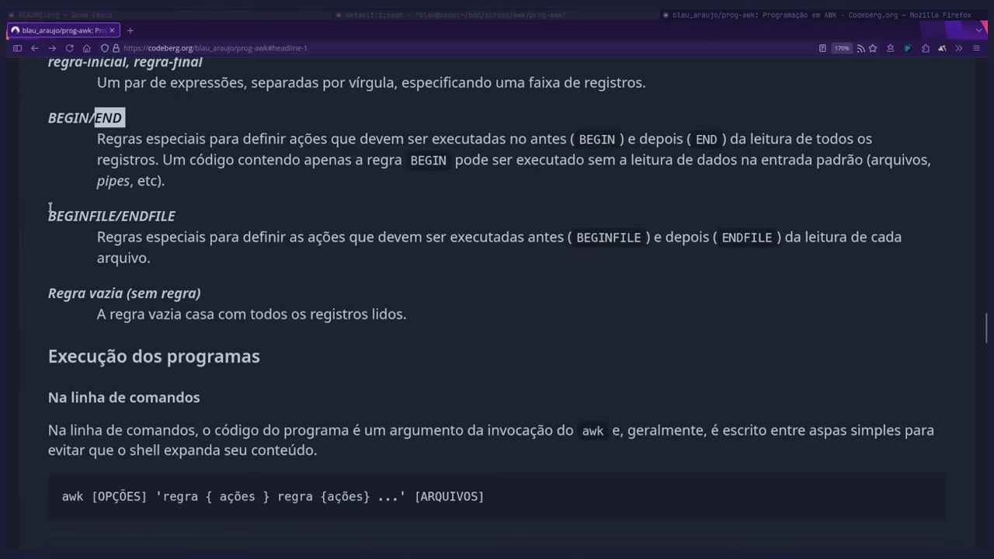
drag(48, 209, 121, 216)
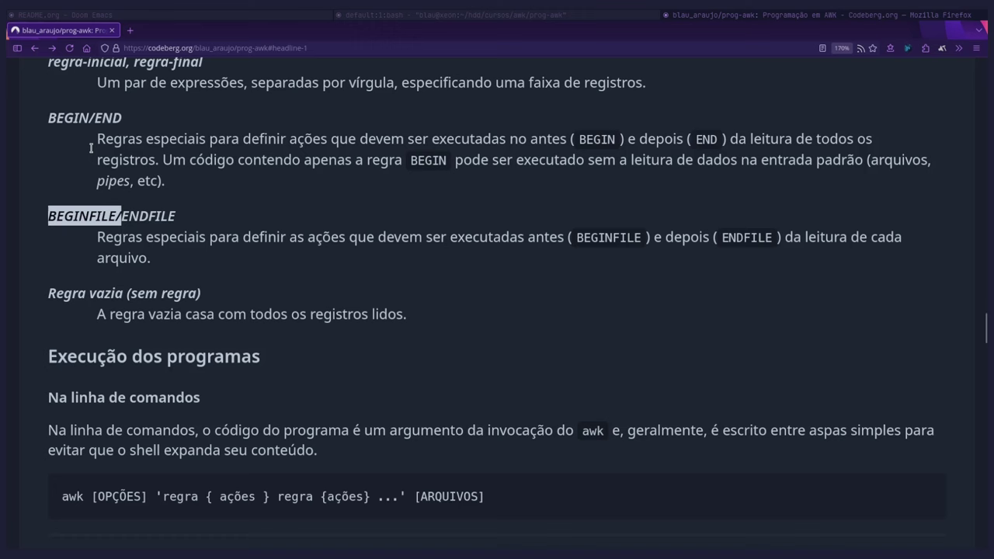
drag(55, 116, 96, 117)
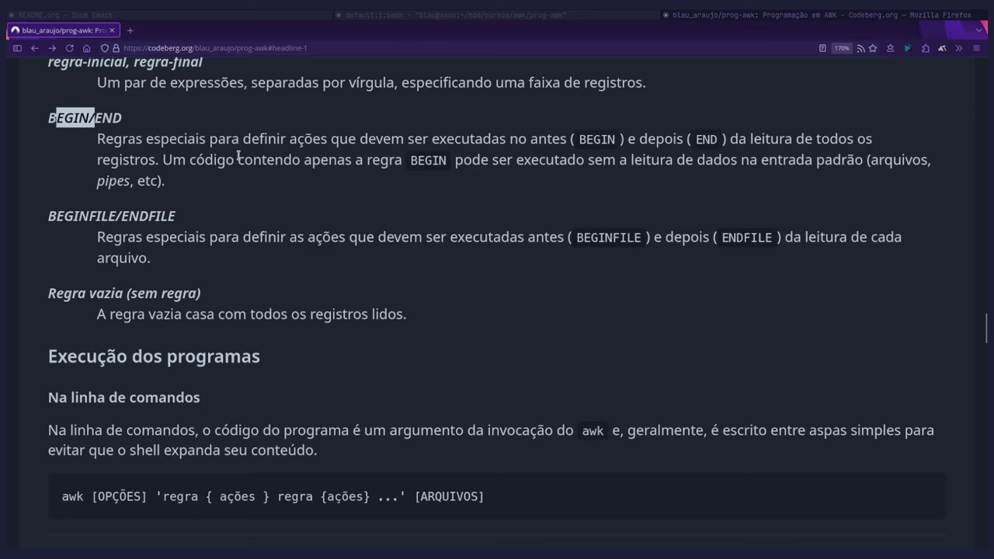
mouse_move(49, 216)
mouse_down()
mouse_move(126, 215)
mouse_move(118, 211)
mouse_up()
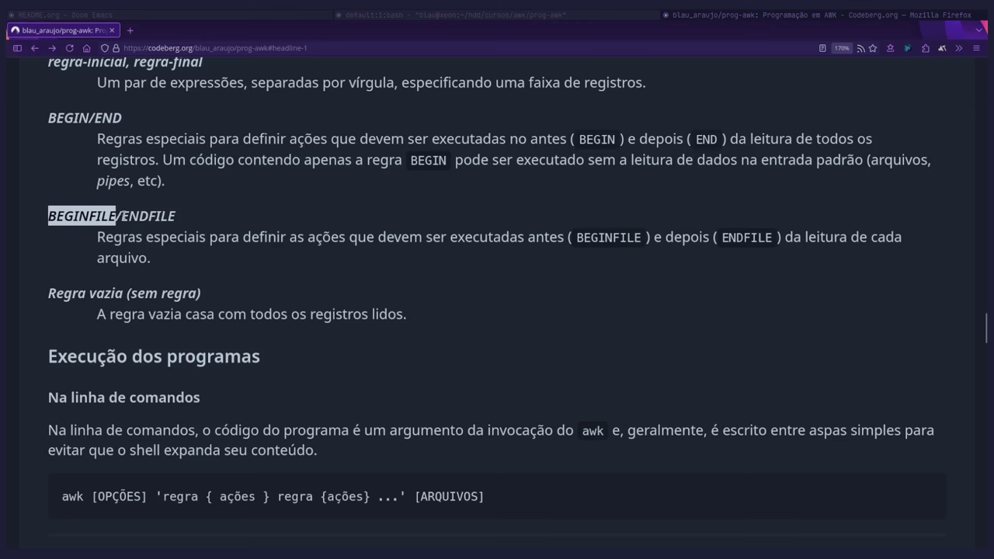
drag(122, 216, 179, 221)
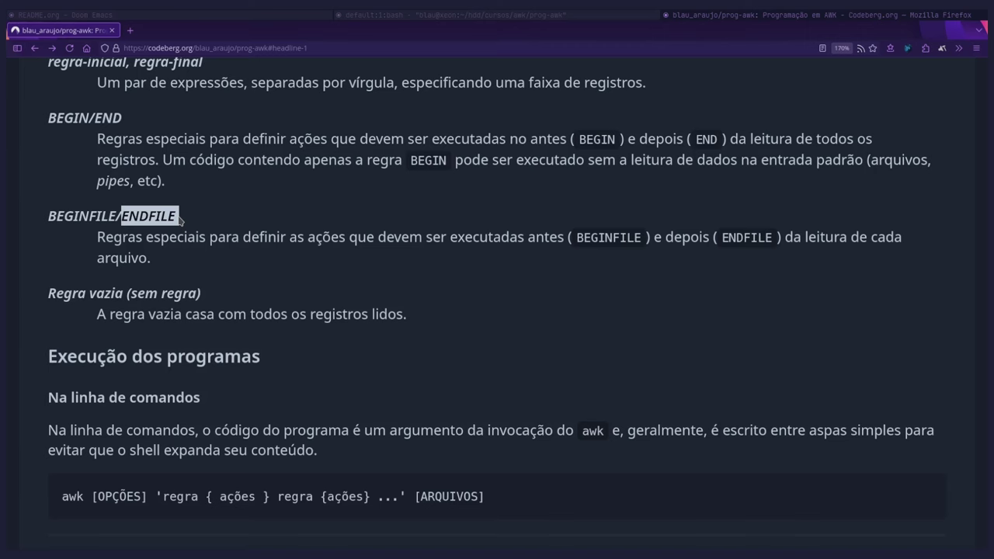
- Highlight the [ARQUIVOS] part of the awk syntax line
scroll(415, 317, down, 5)
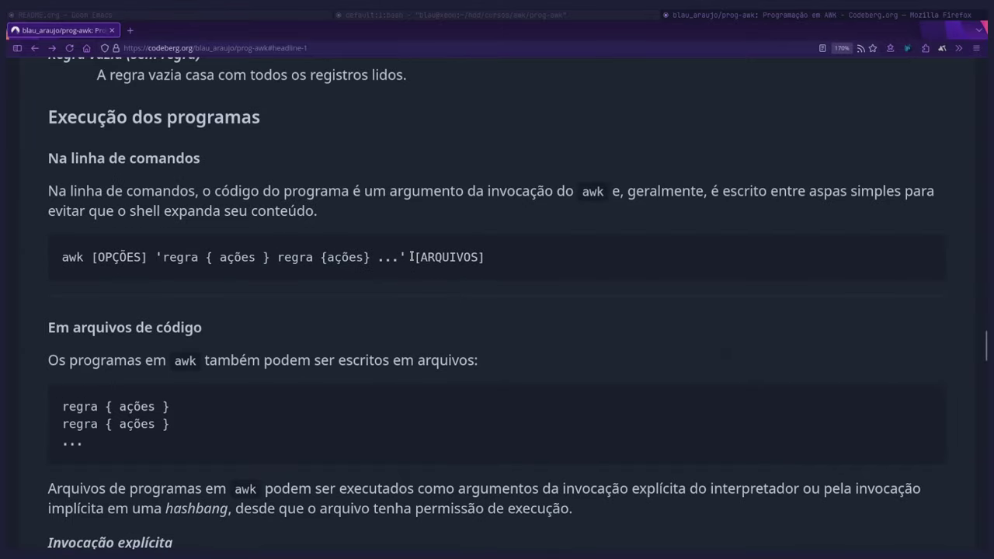
drag(412, 257, 488, 266)
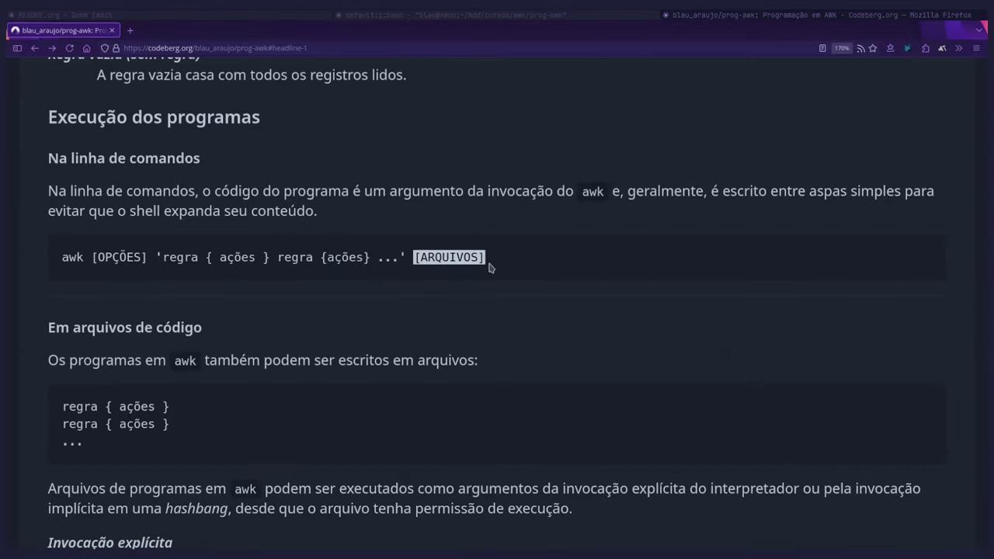
click(413, 258)
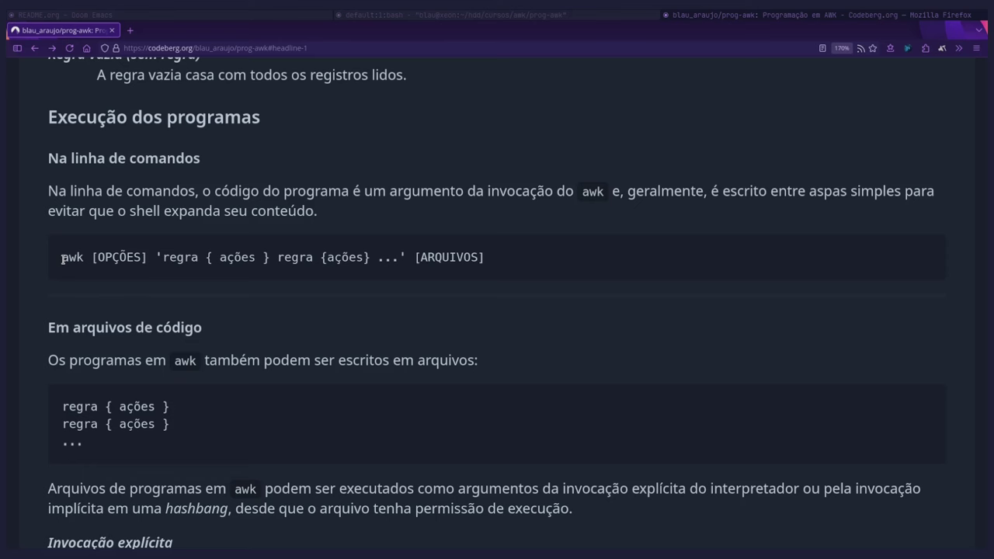
scroll(62, 258, up, 4)
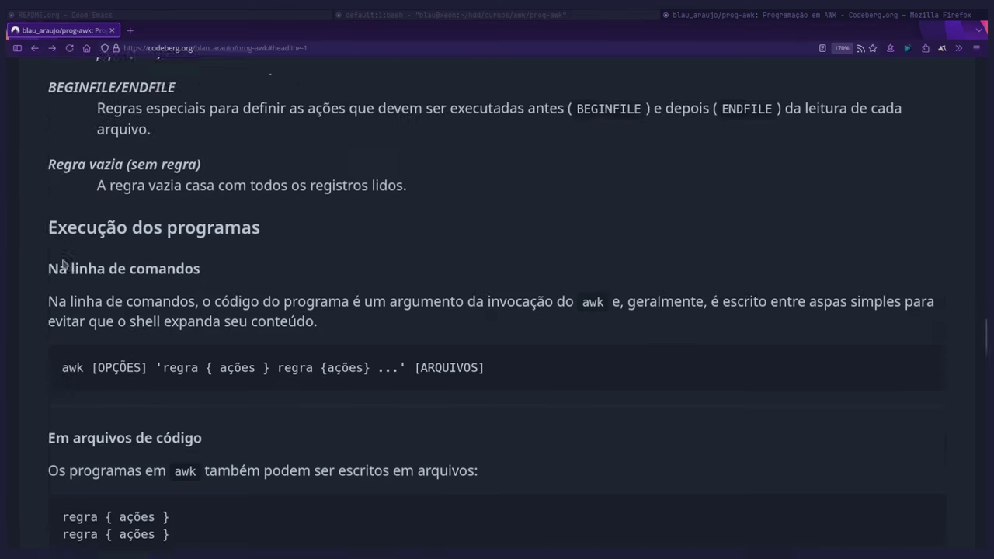
scroll(122, 303, down, 1)
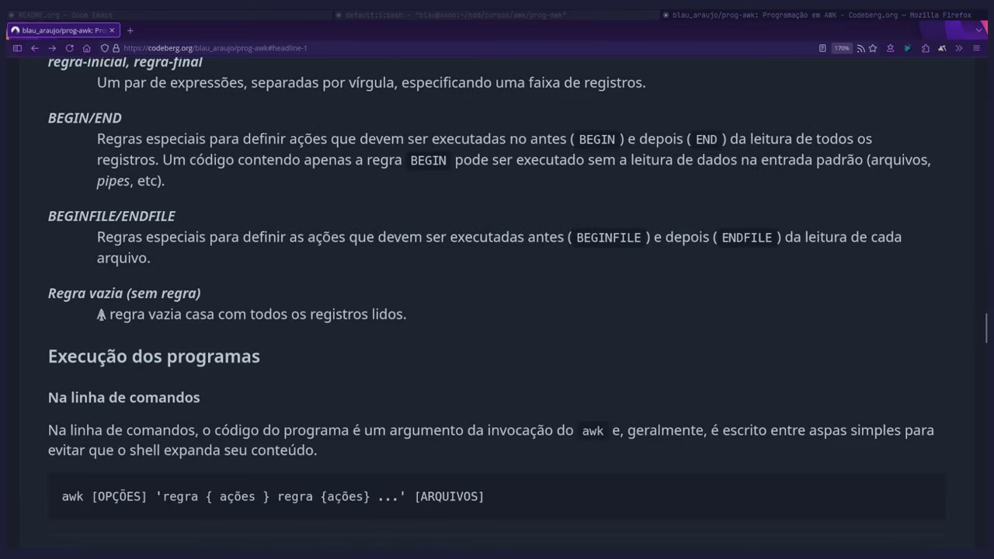
- Highlight 'A regra vazia', then the regra, { ações and ações parts of the command
drag(97, 315, 182, 315)
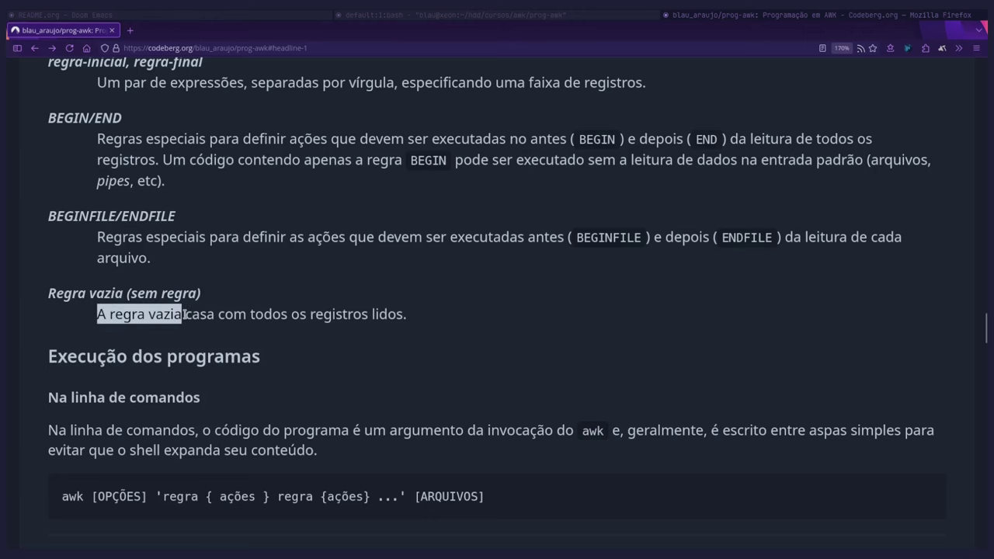
scroll(188, 311, down, 3)
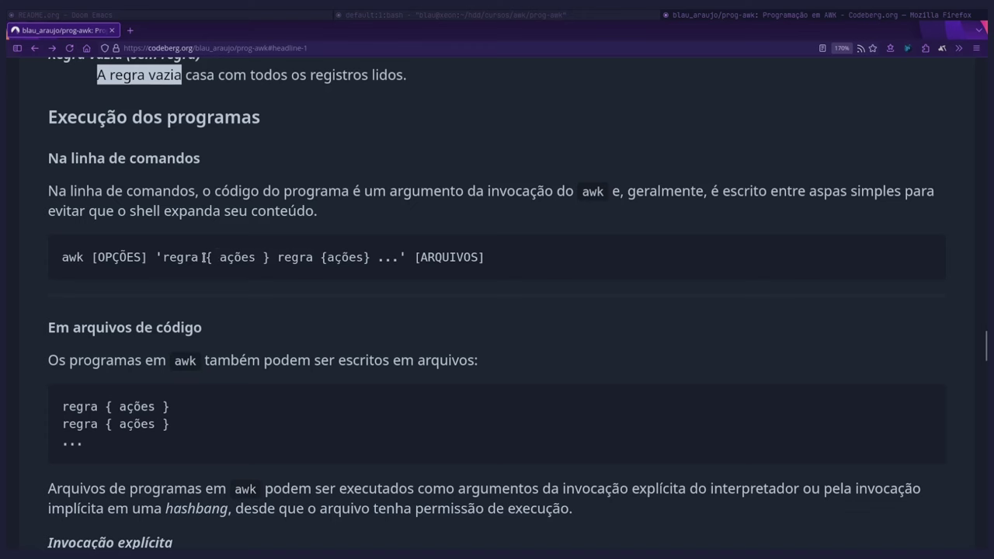
drag(206, 258, 162, 257)
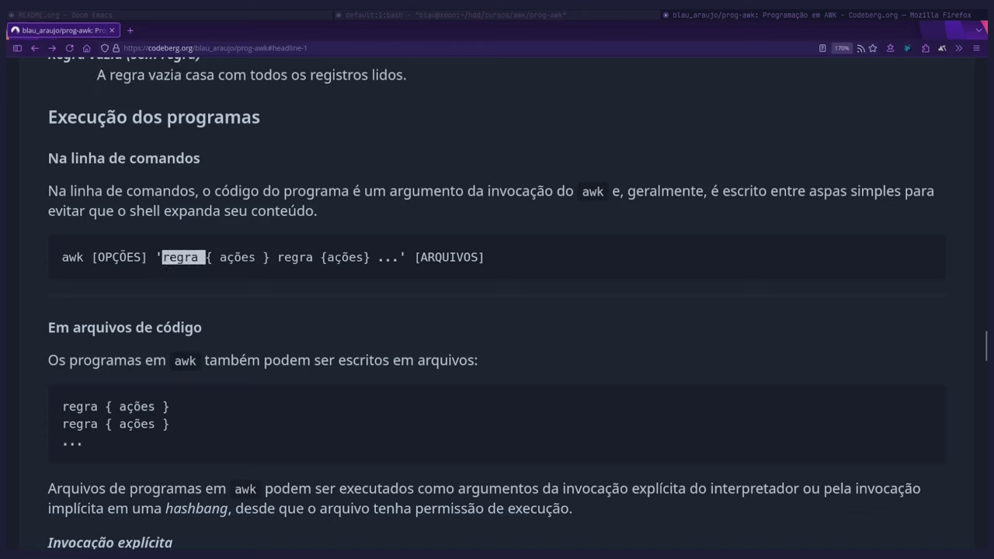
drag(205, 257, 268, 258)
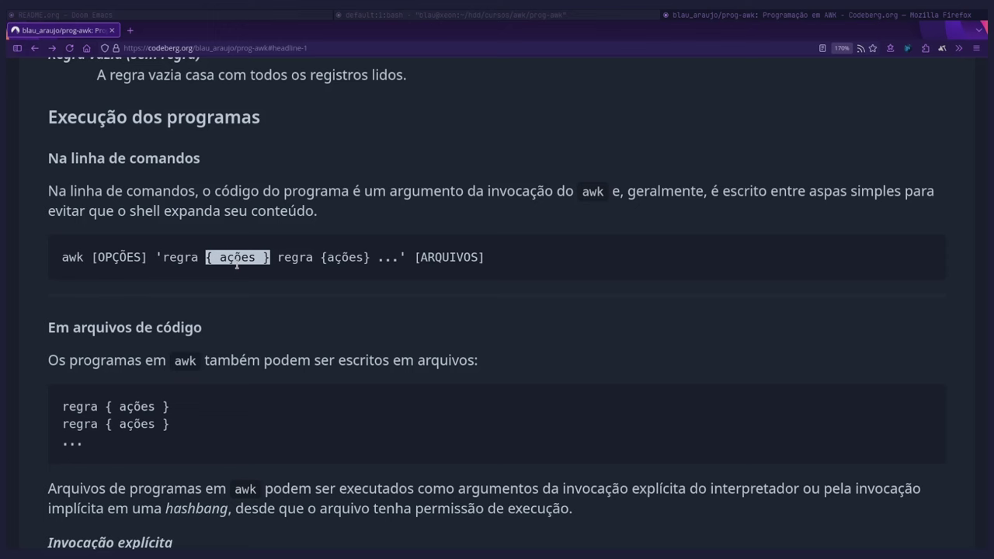
drag(219, 257, 258, 257)
scroll(137, 296, up, 8)
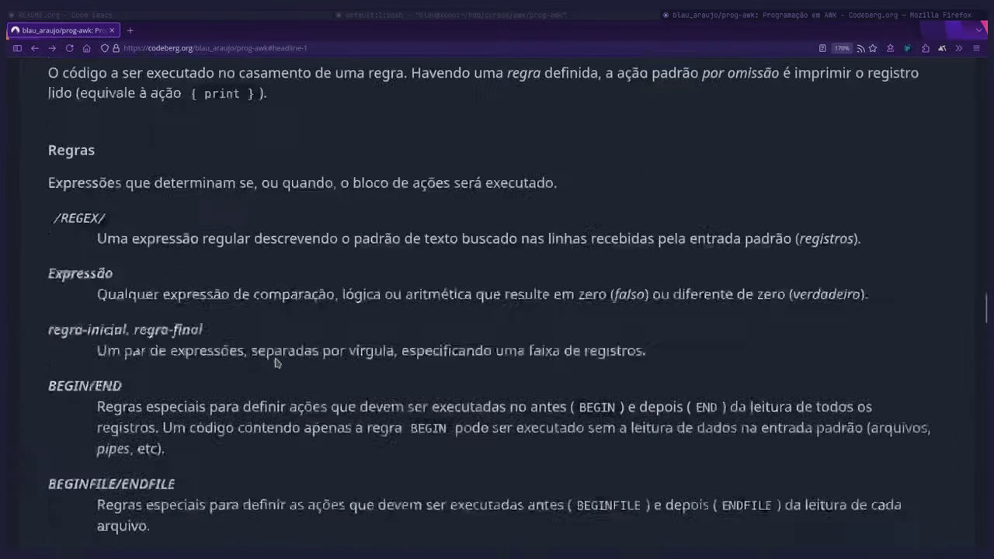
scroll(116, 261, down, 4)
scroll(117, 261, down, 1)
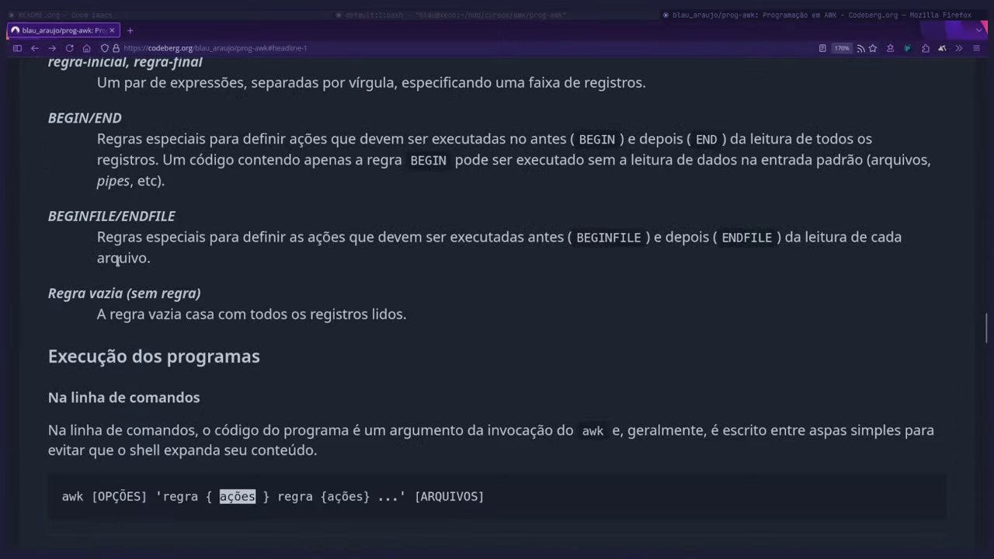
scroll(132, 261, up, 5)
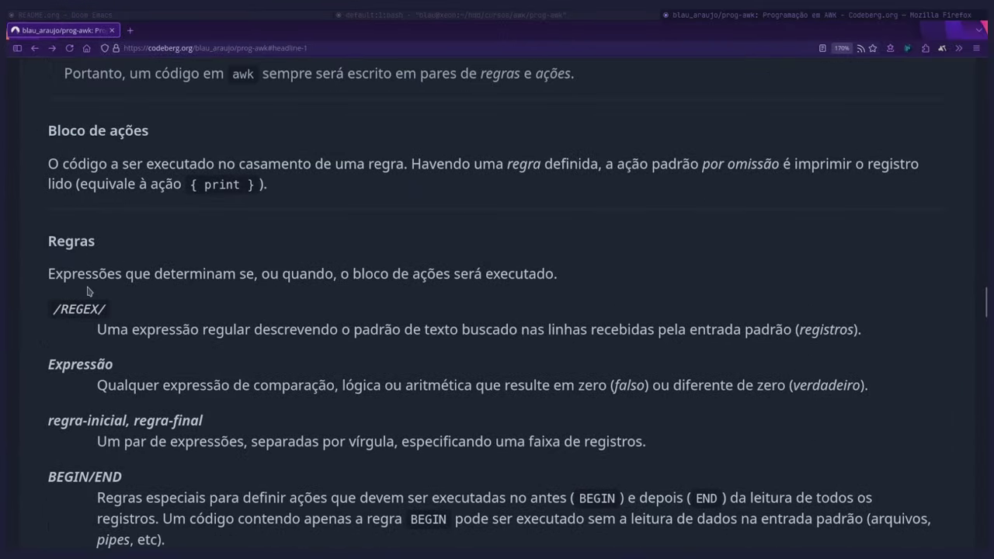
scroll(81, 338, down, 2)
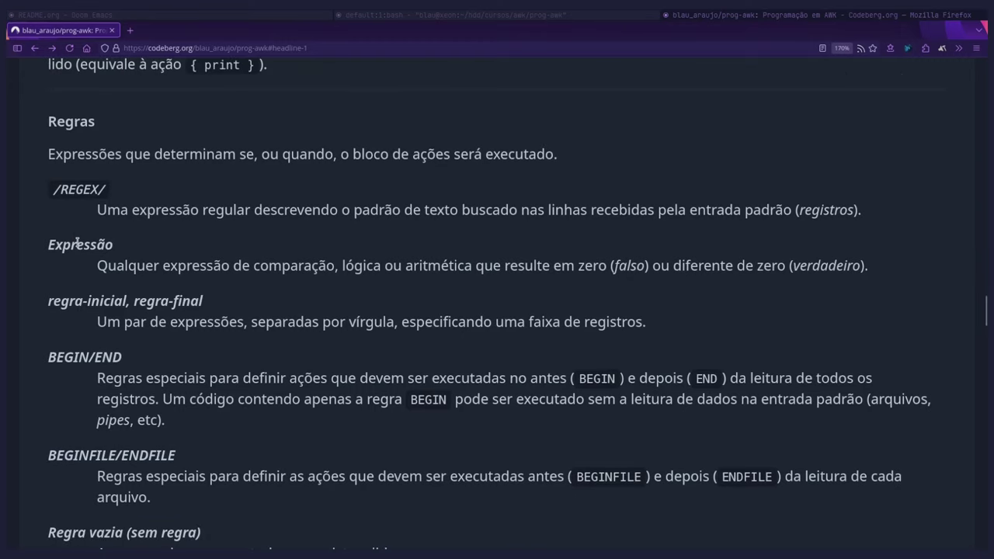
scroll(79, 296, down, 3)
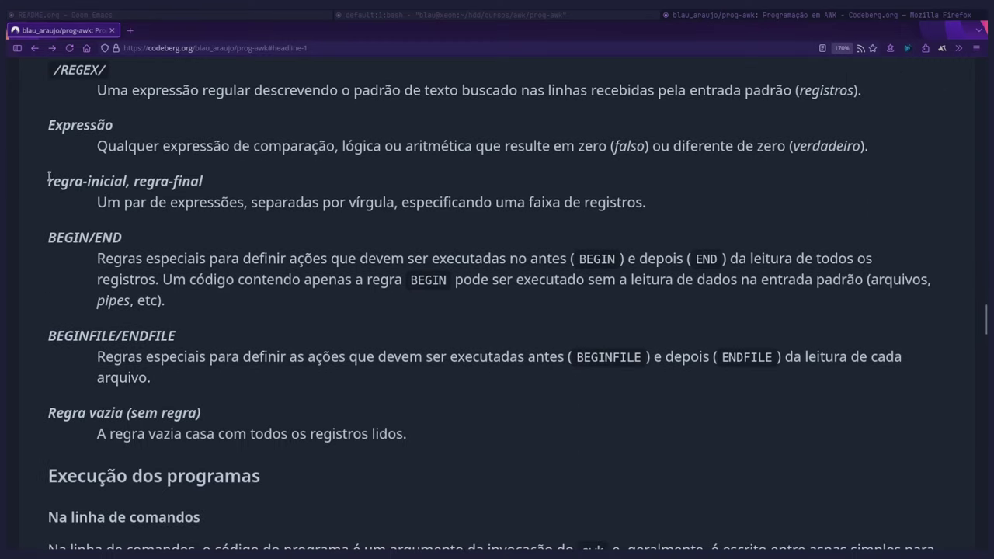
drag(48, 181, 127, 181)
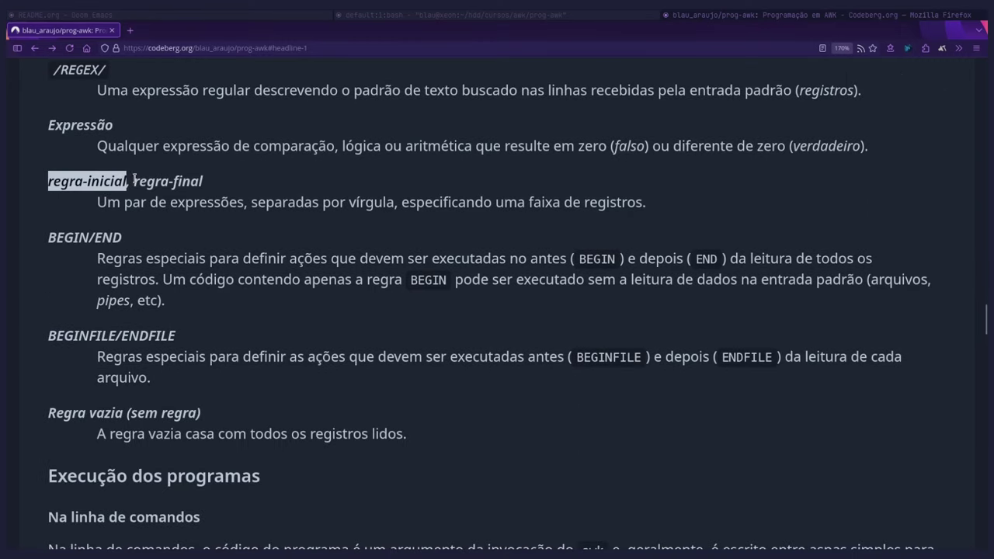
drag(47, 181, 215, 187)
scroll(76, 211, down, 3)
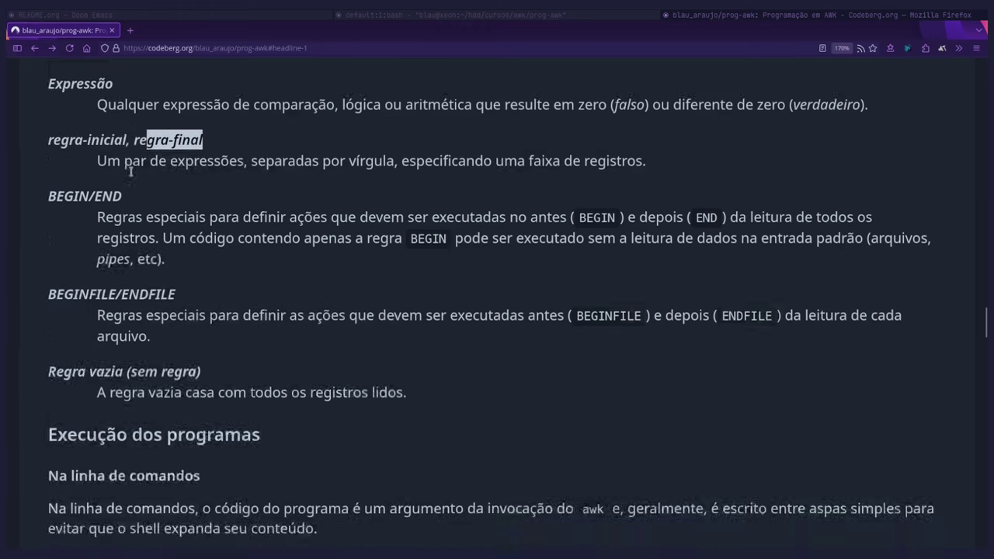
scroll(76, 210, up, 3)
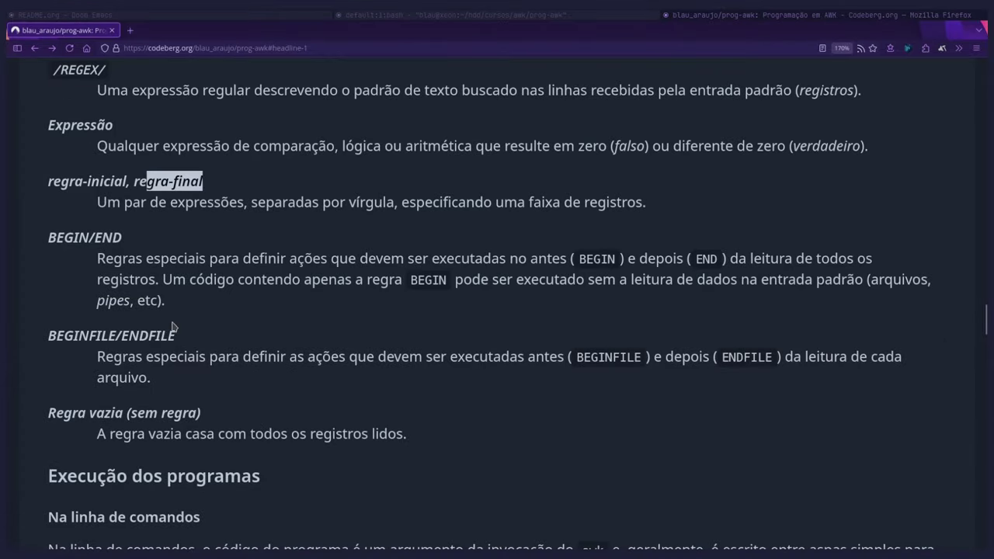
scroll(172, 326, down, 2)
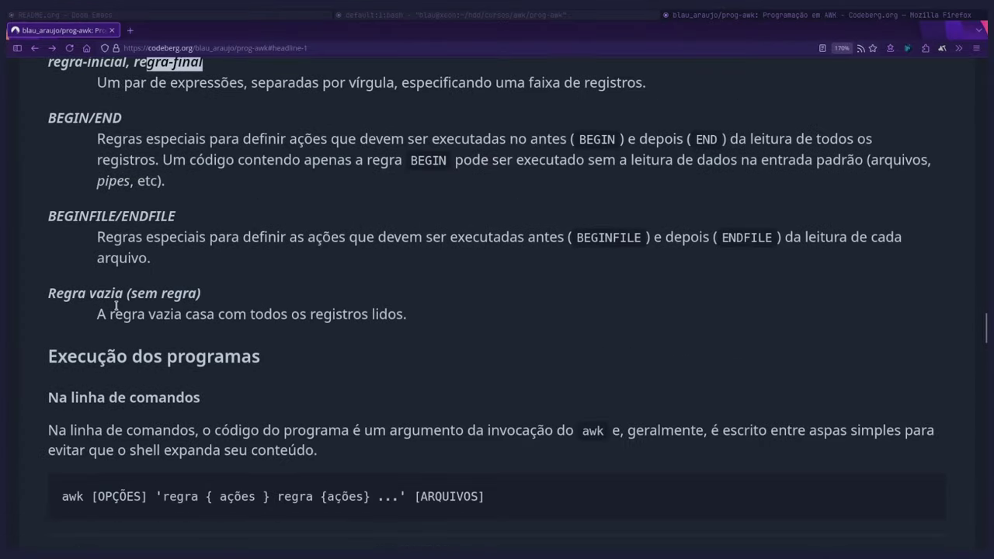
scroll(115, 307, down, 4)
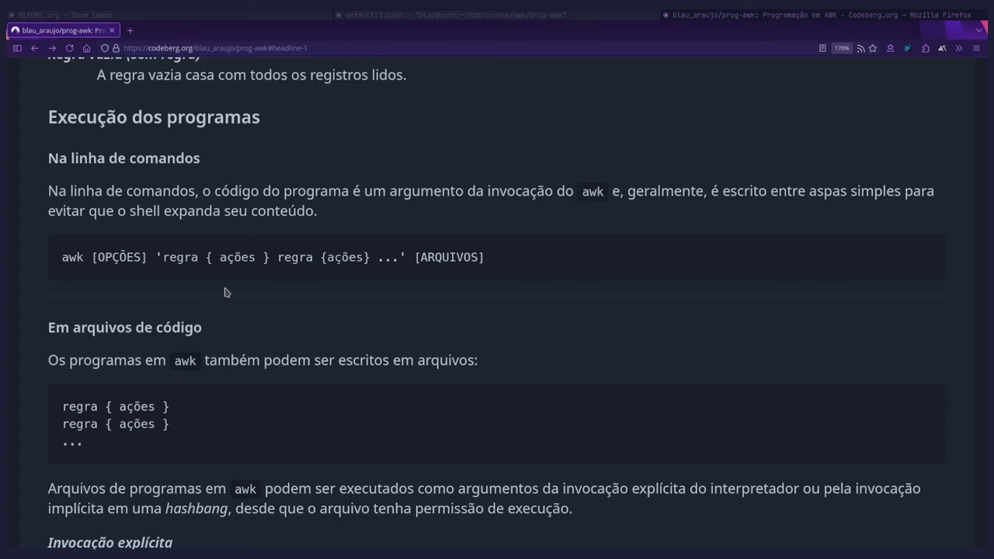
- Highlight the word regra, then the { ações } block in the awk syntax line
scroll(226, 292, down, 3)
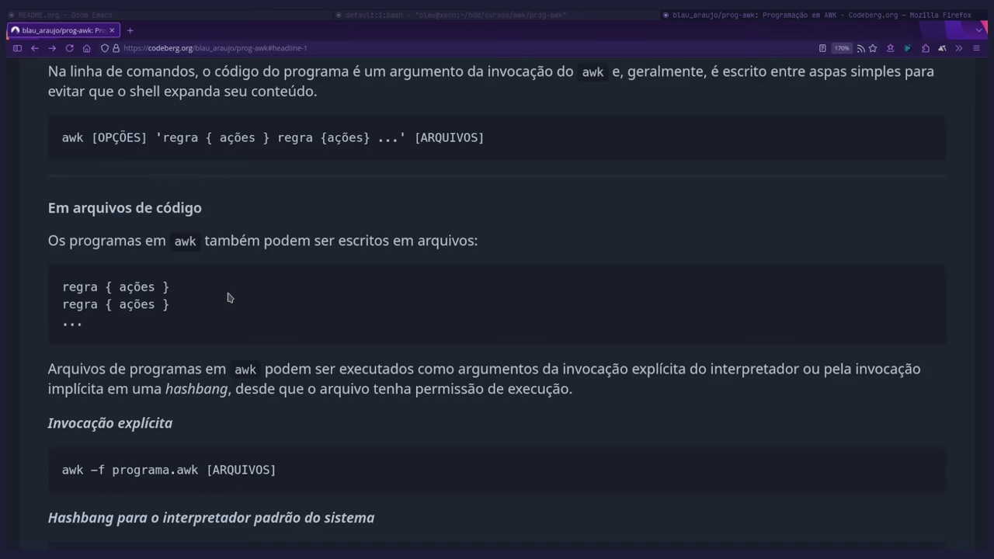
double_click(178, 138)
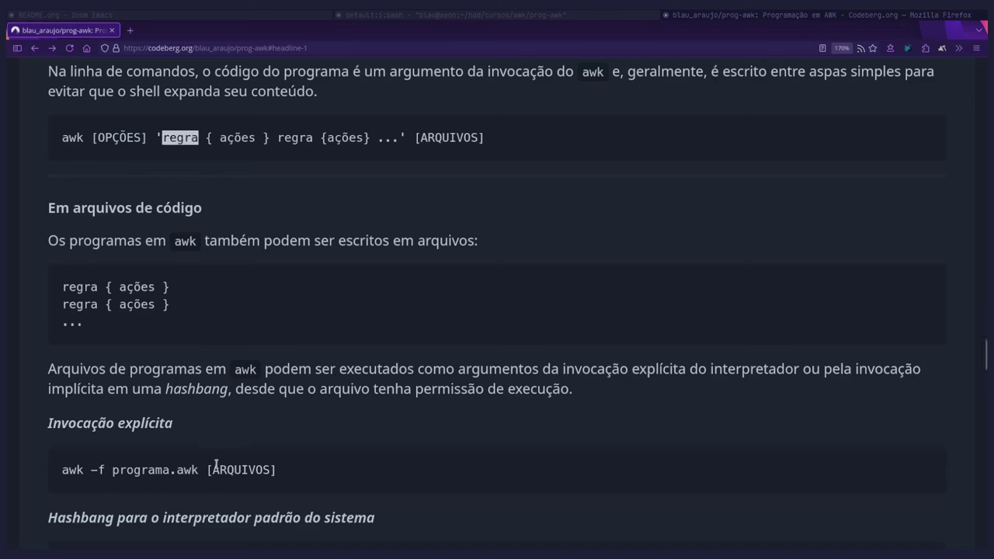
click(209, 141)
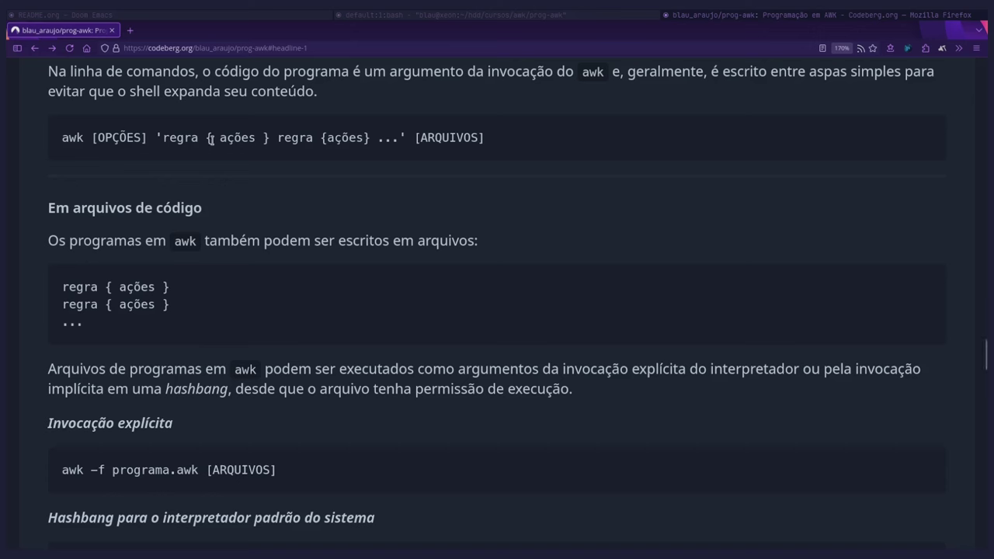
drag(208, 140, 271, 140)
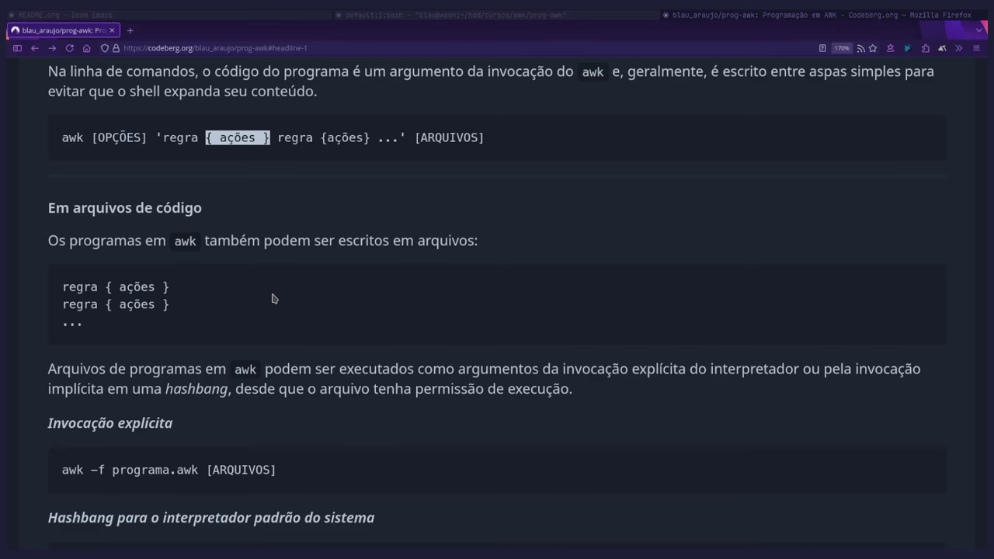
scroll(273, 184, up, 5)
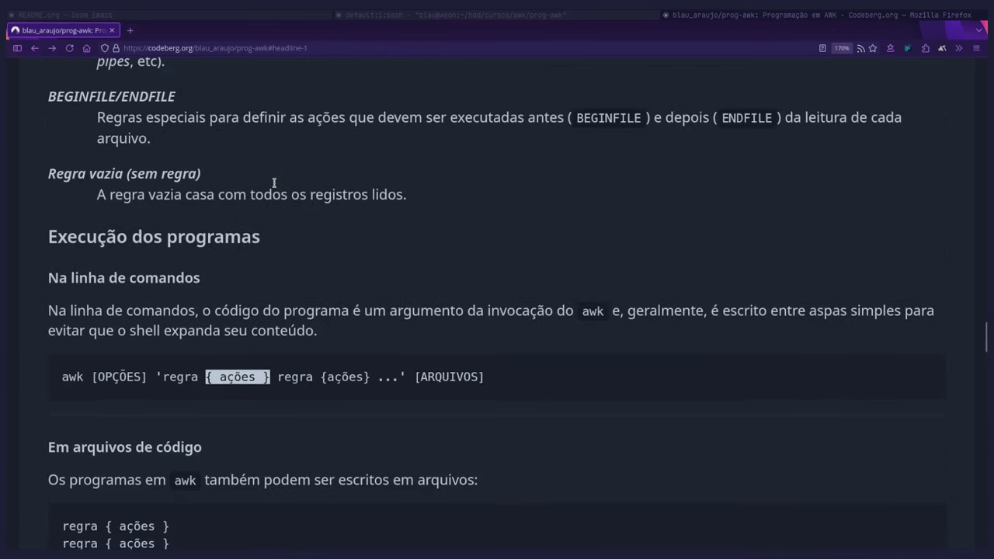
scroll(274, 184, down, 2)
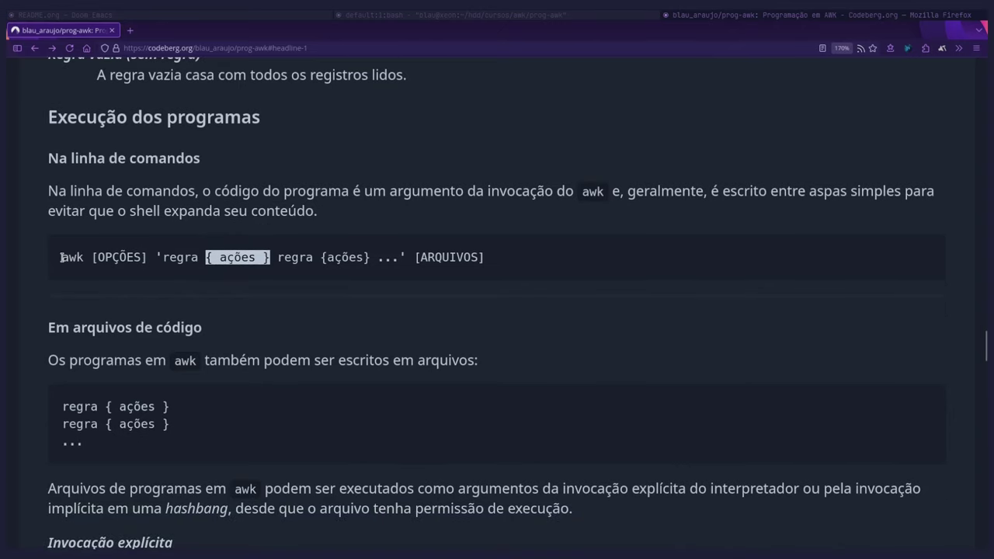
drag(60, 256, 85, 250)
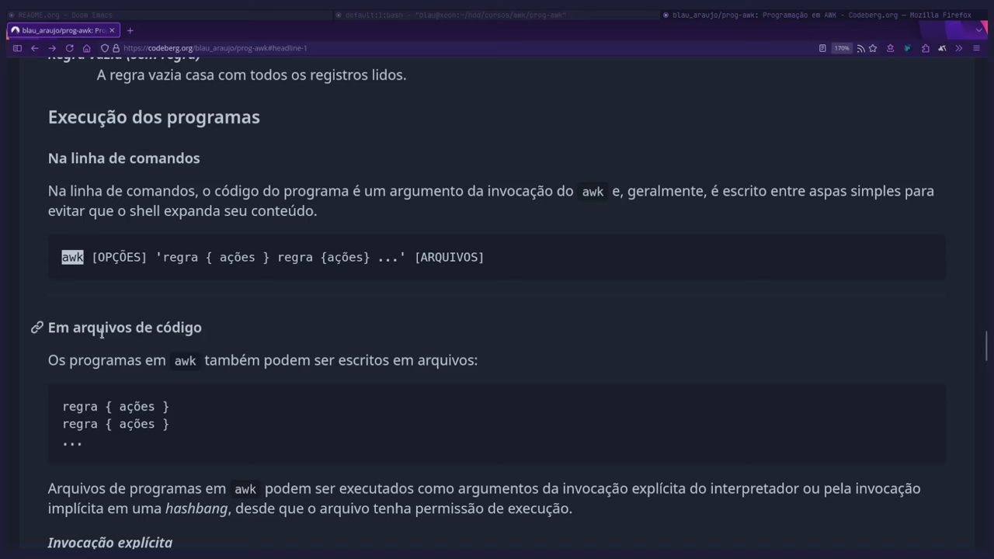
drag(91, 257, 149, 257)
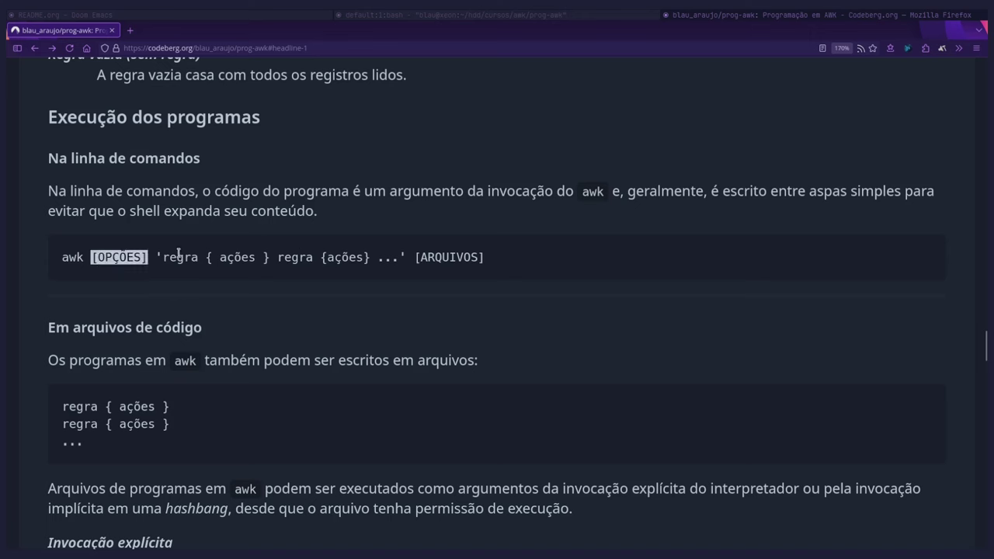
mouse_move(156, 257)
mouse_down()
mouse_move(404, 264)
mouse_move(394, 257)
mouse_up()
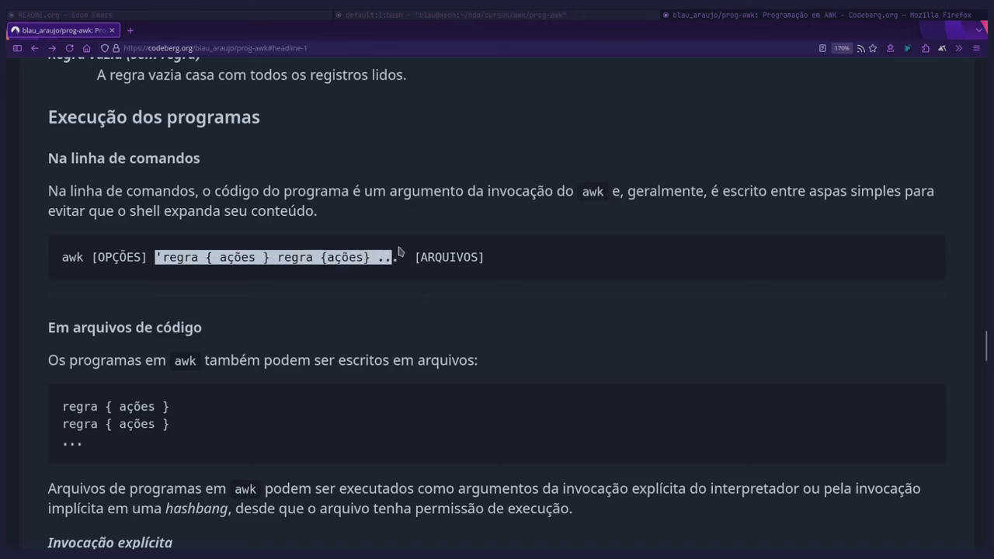
click(411, 253)
drag(448, 257, 492, 262)
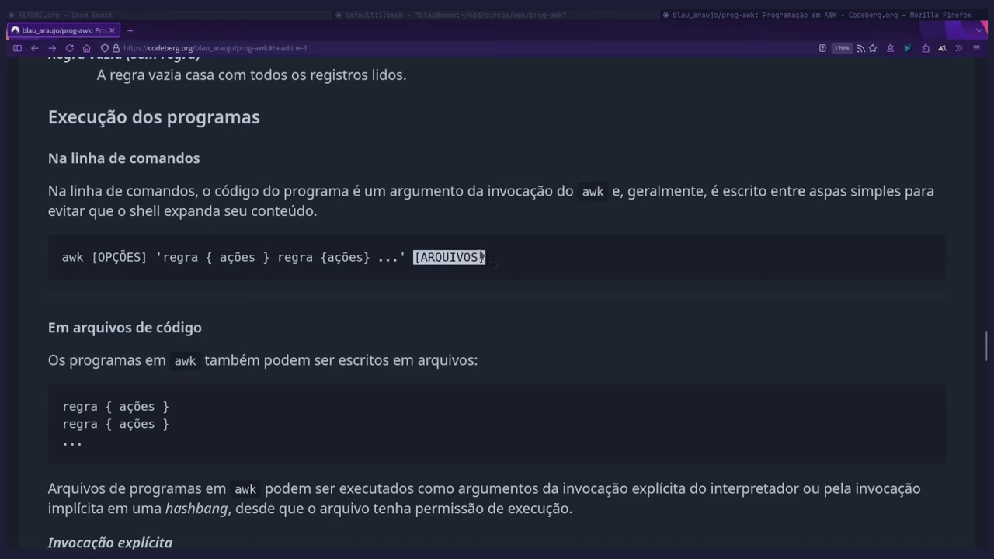
drag(162, 259, 271, 261)
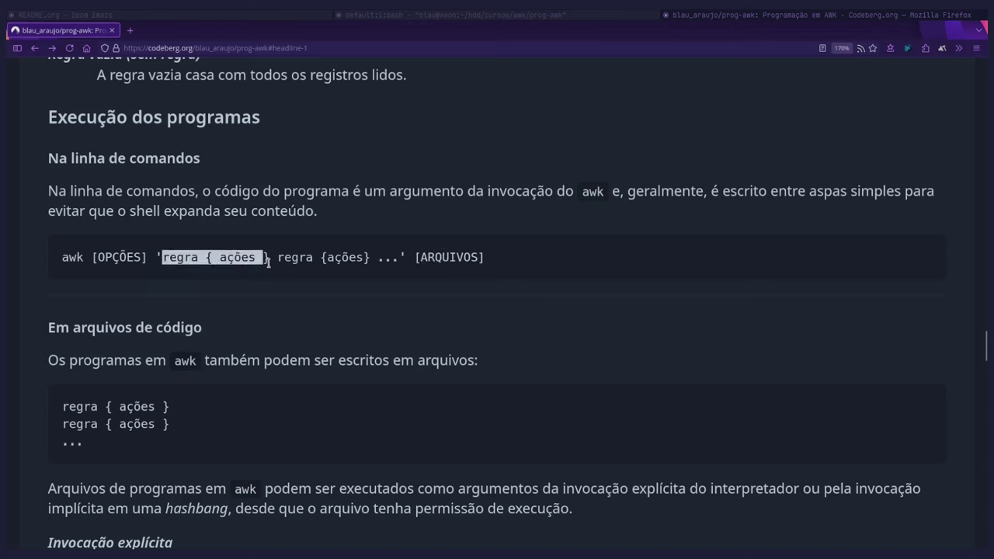
click(490, 257)
double_click(490, 257)
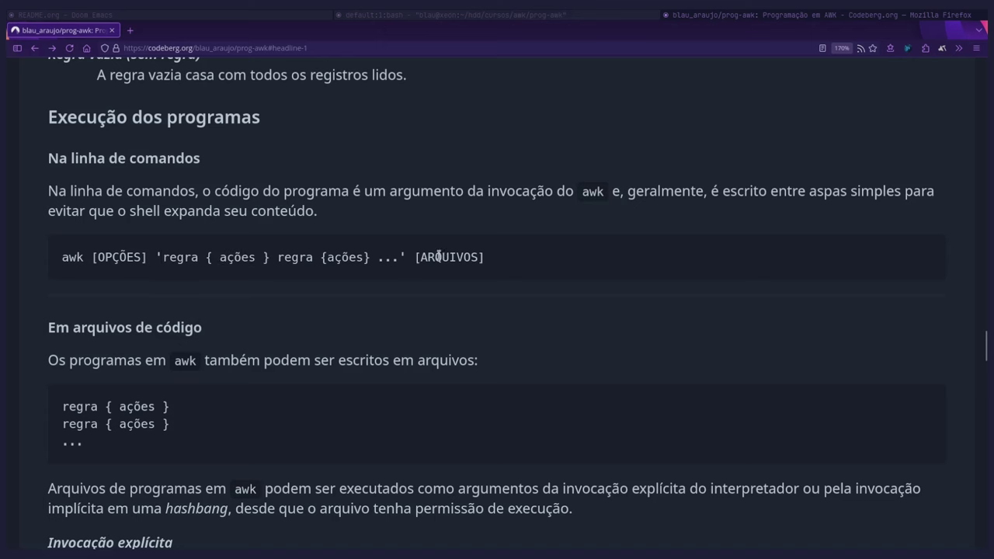
drag(420, 257, 478, 257)
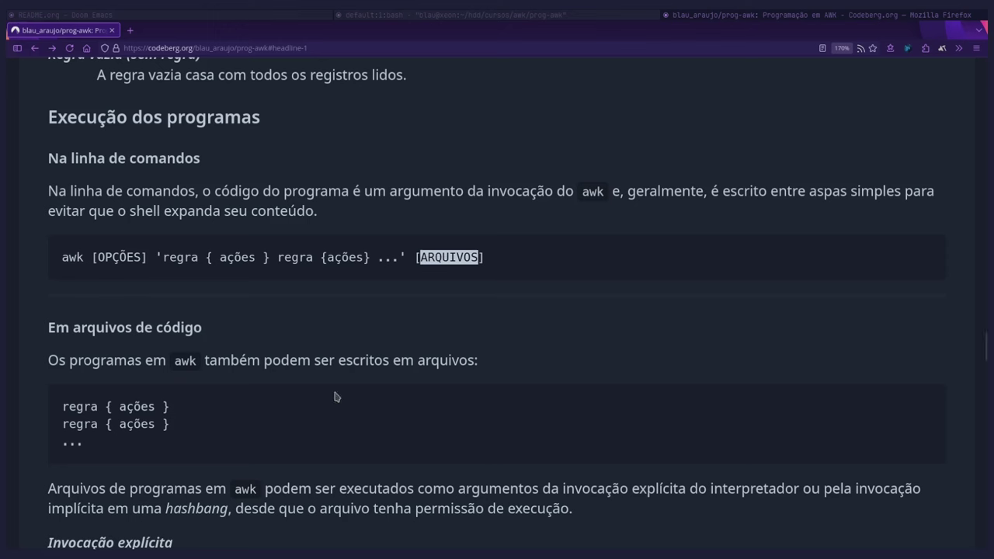
- Highlight the quoted rules in the syntax and both regra { ações } lines of the code-file example
scroll(220, 231, down, 3)
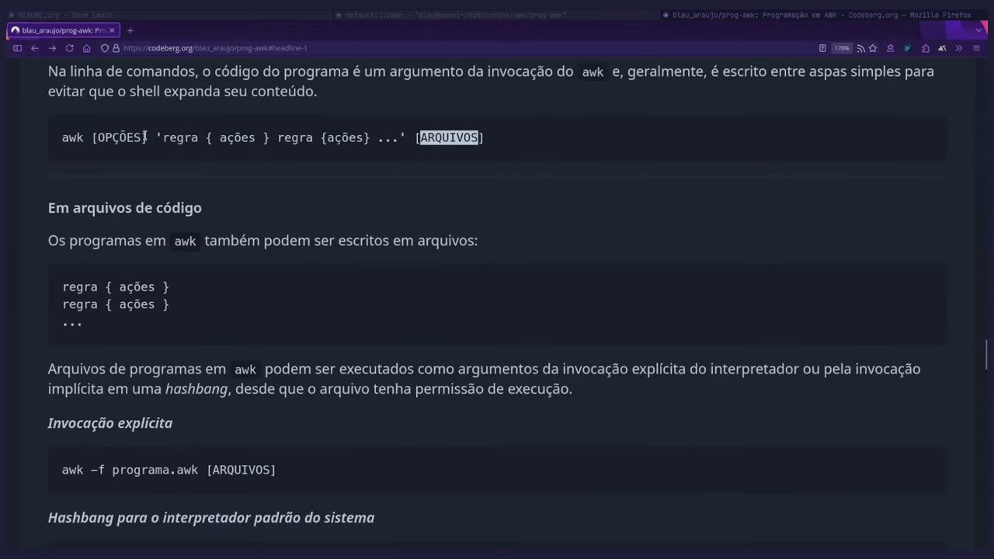
scroll(143, 138, down, 4)
scroll(141, 136, up, 4)
drag(161, 137, 392, 138)
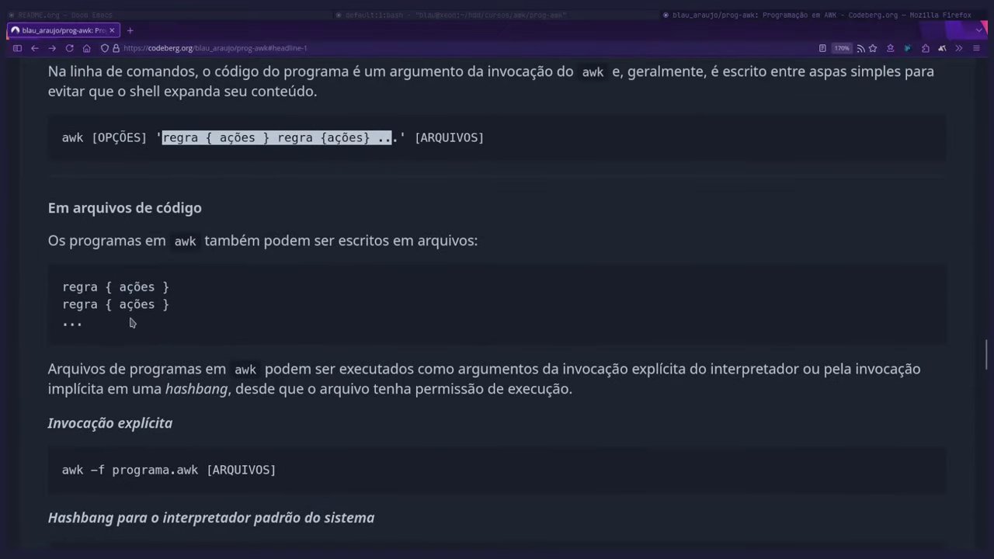
drag(62, 286, 196, 305)
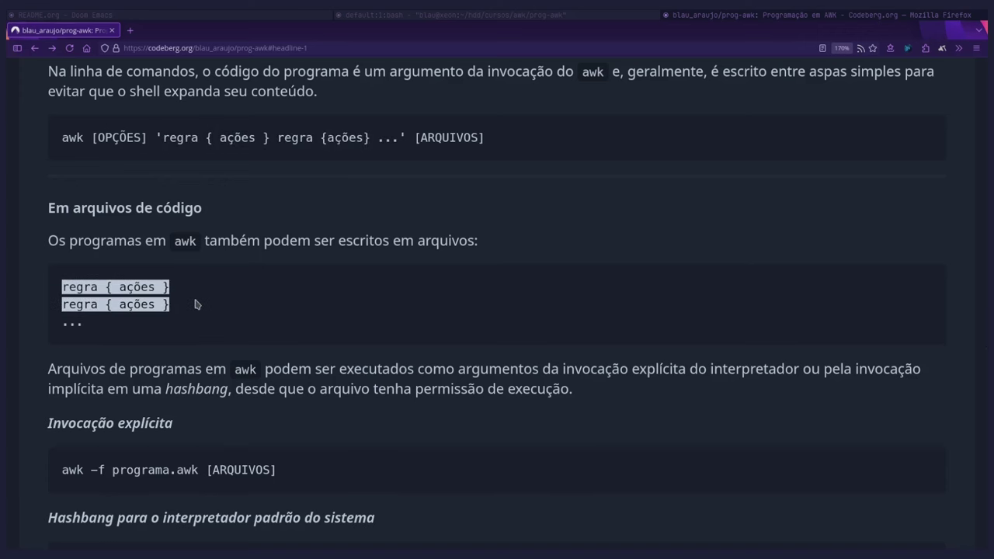
drag(195, 304, 227, 310)
drag(181, 240, 217, 241)
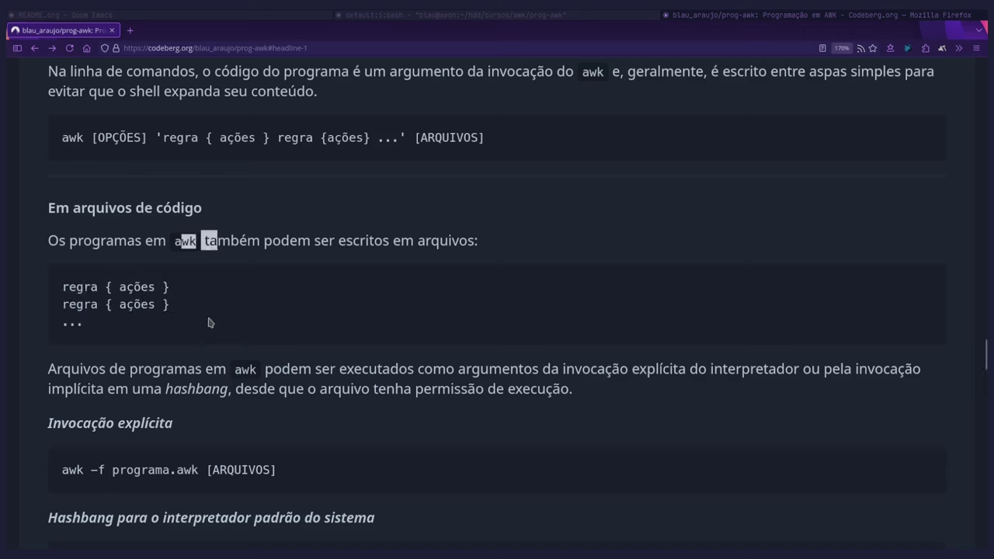
drag(174, 307, 60, 289)
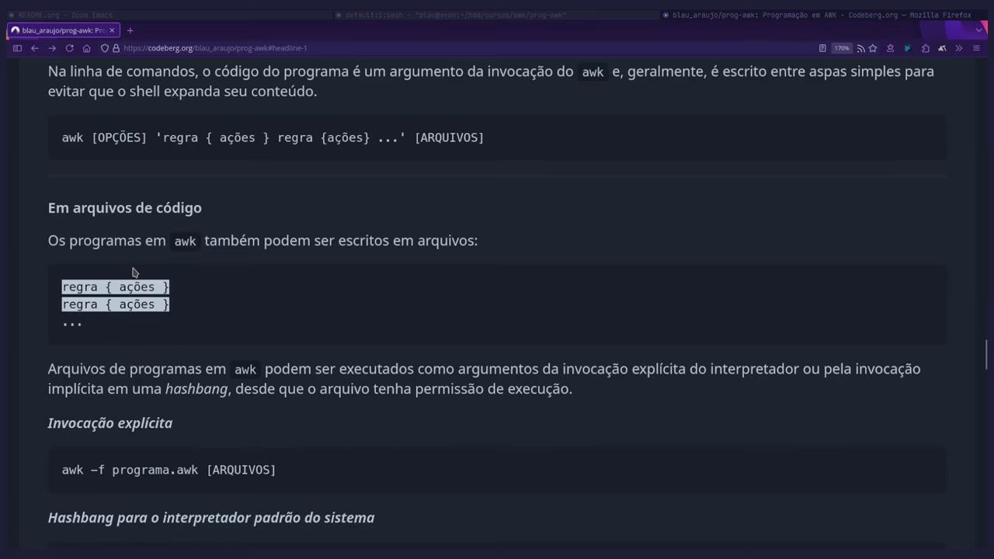
scroll(132, 269, down, 3)
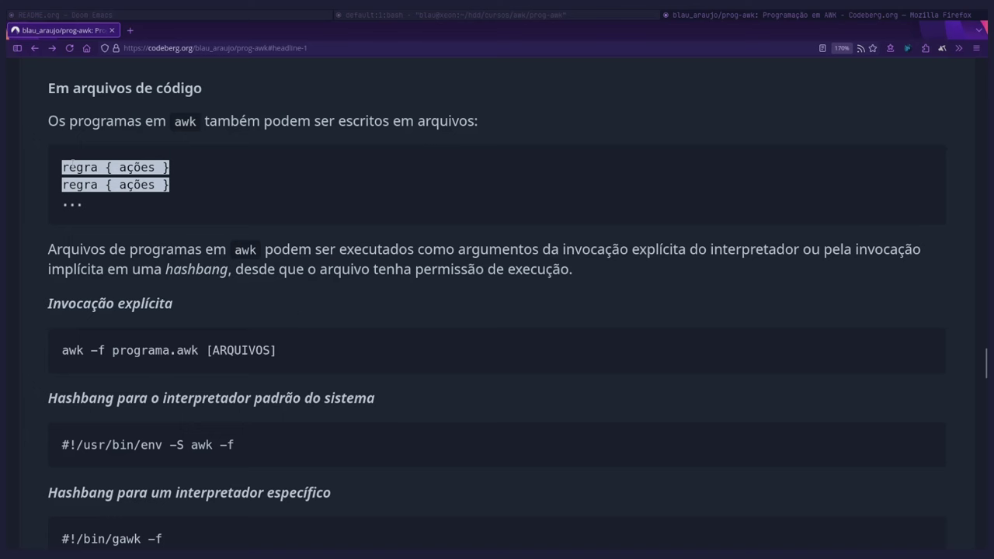
- Highlight awk, -f and programa.awk in the awk -f programa.awk invocation
mouse_move(83, 350)
mouse_down()
mouse_move(56, 352)
mouse_move(202, 352)
mouse_up()
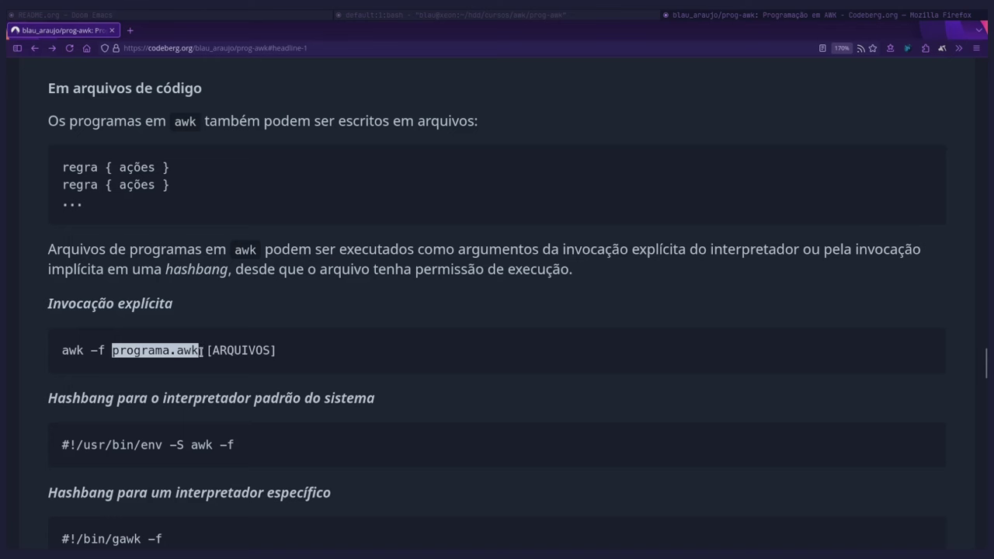
double_click(76, 346)
double_click(99, 351)
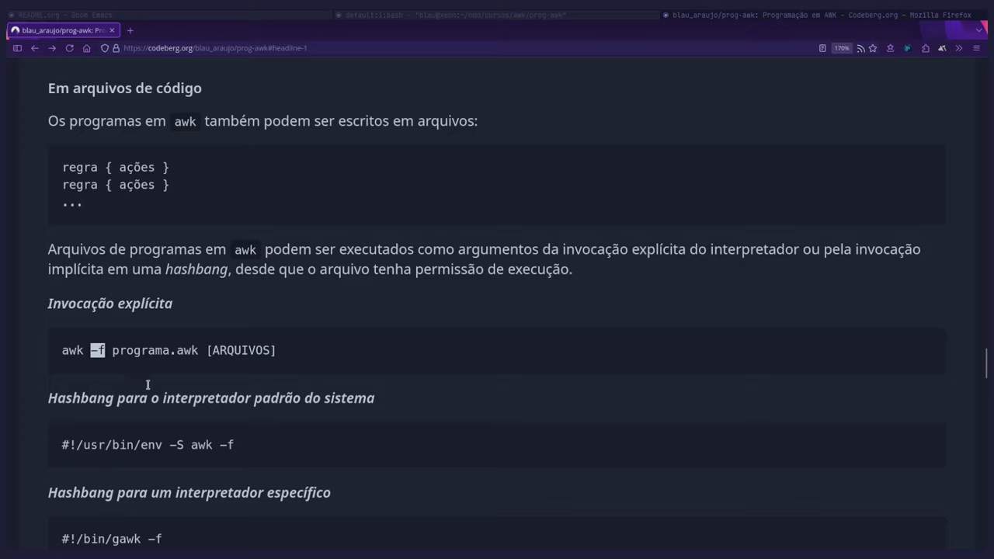
scroll(164, 362, down, 3)
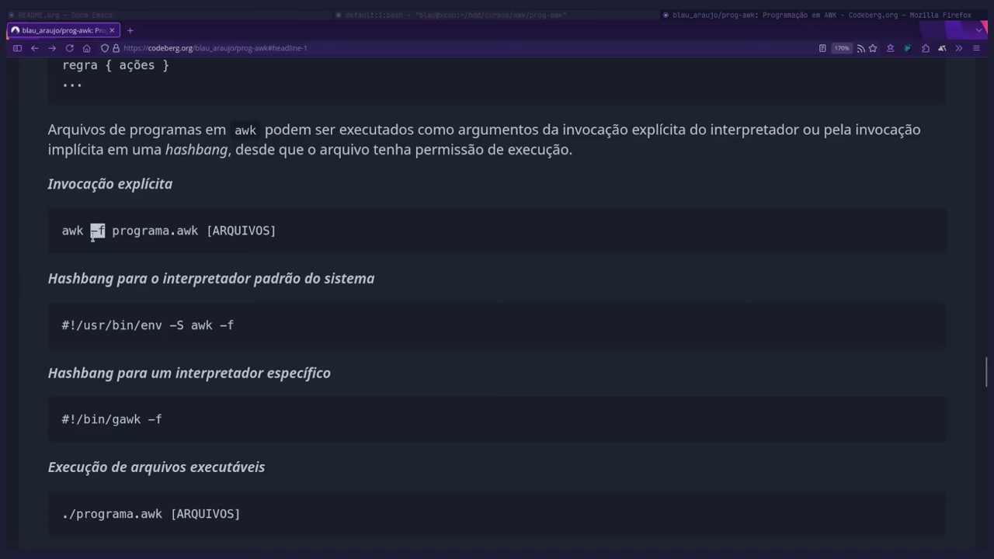
drag(111, 231, 200, 231)
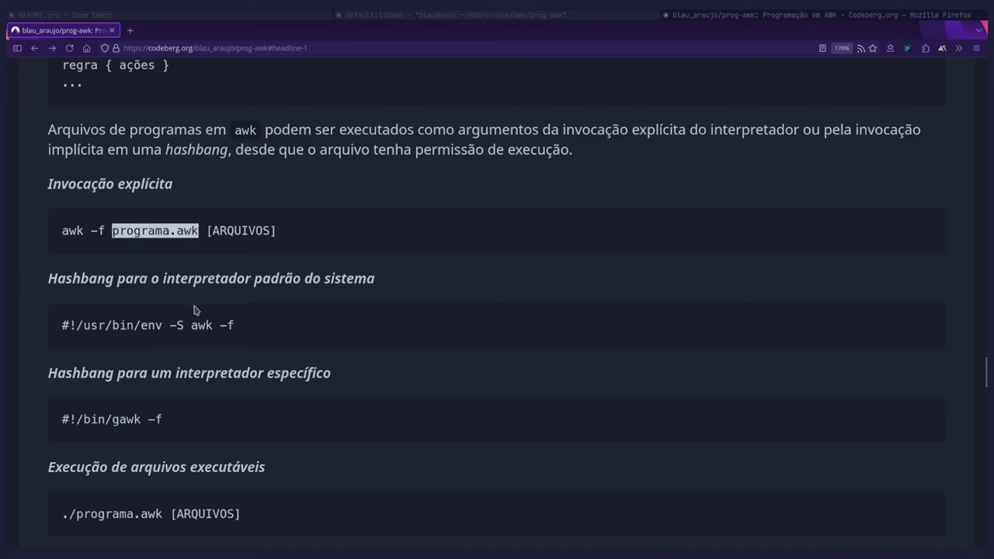
drag(105, 231, 83, 230)
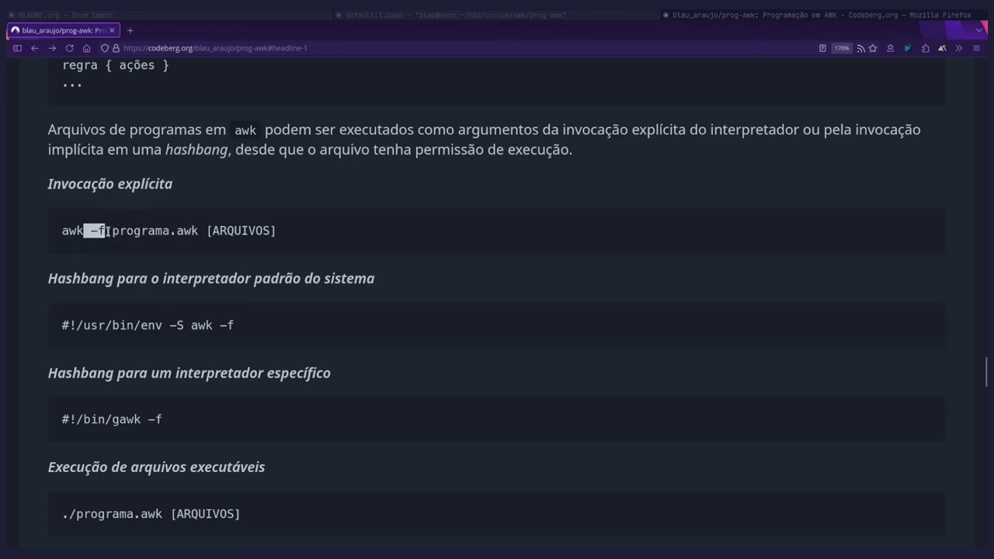
drag(111, 230, 201, 231)
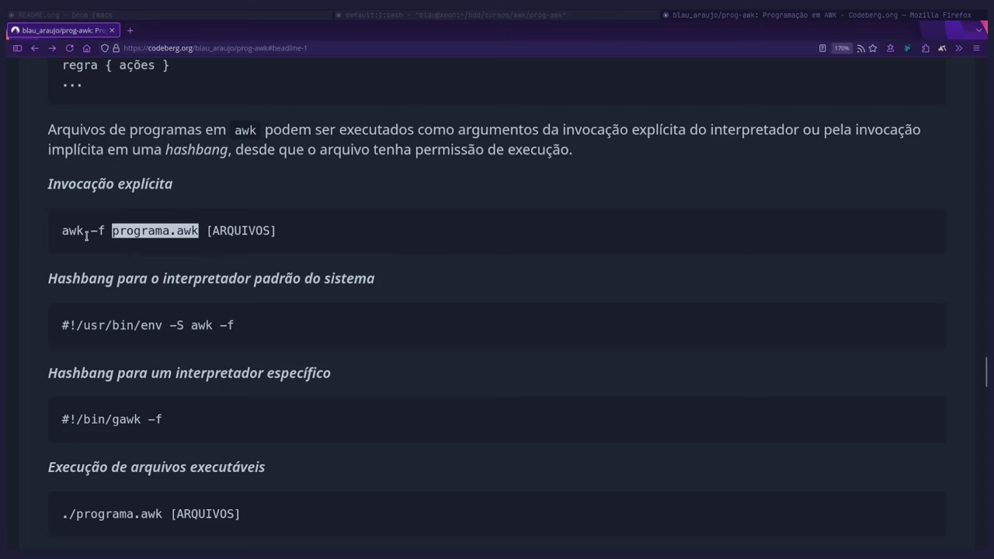
drag(83, 231, 104, 231)
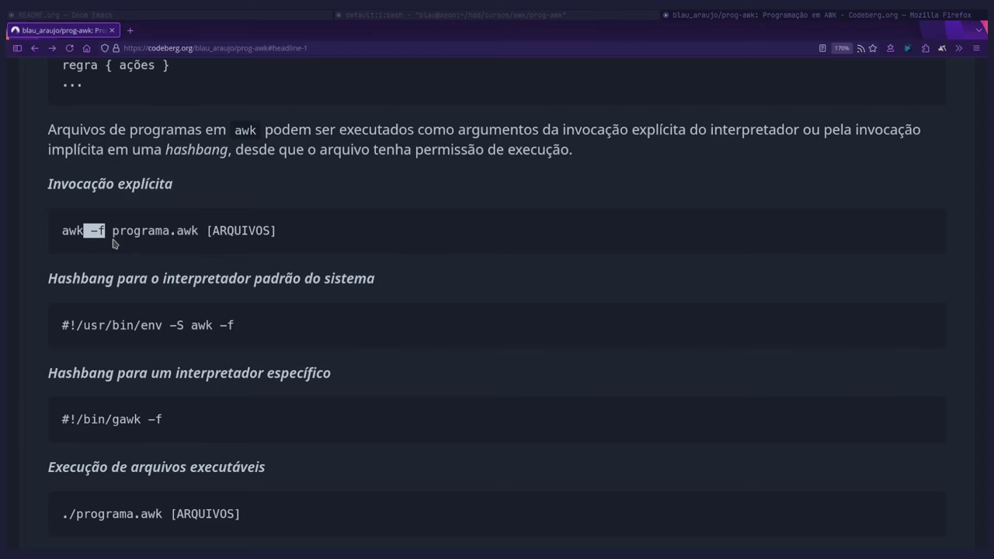
- Highlight the #!/bin/gawk -f hashbang line, then its gawk, #!/bin/ and -f parts
scroll(113, 244, down, 3)
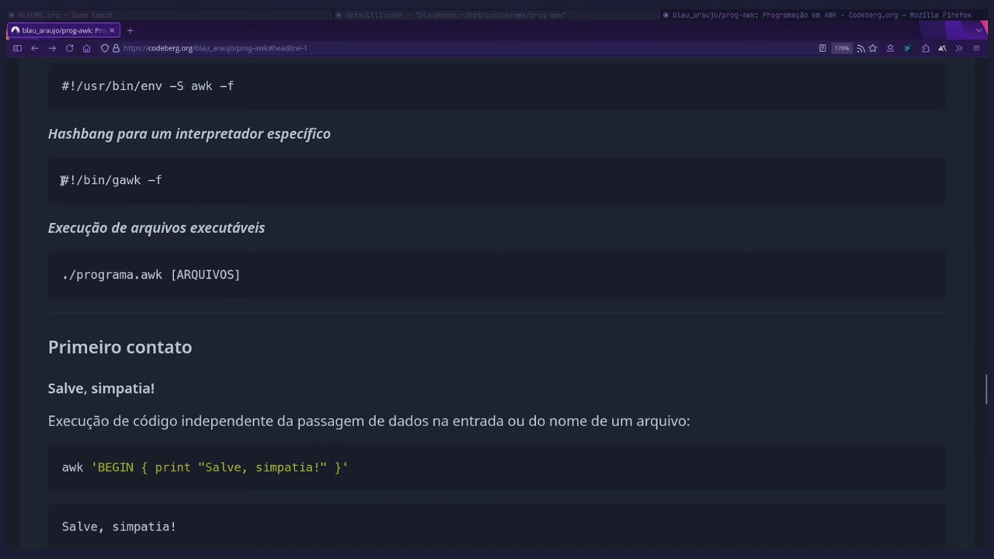
drag(62, 181, 173, 185)
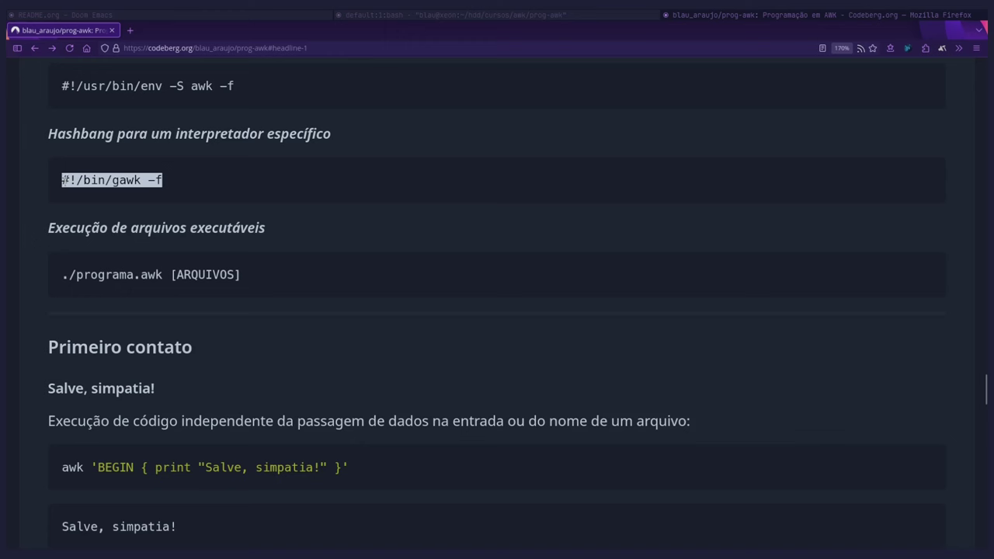
drag(63, 180, 165, 184)
double_click(121, 182)
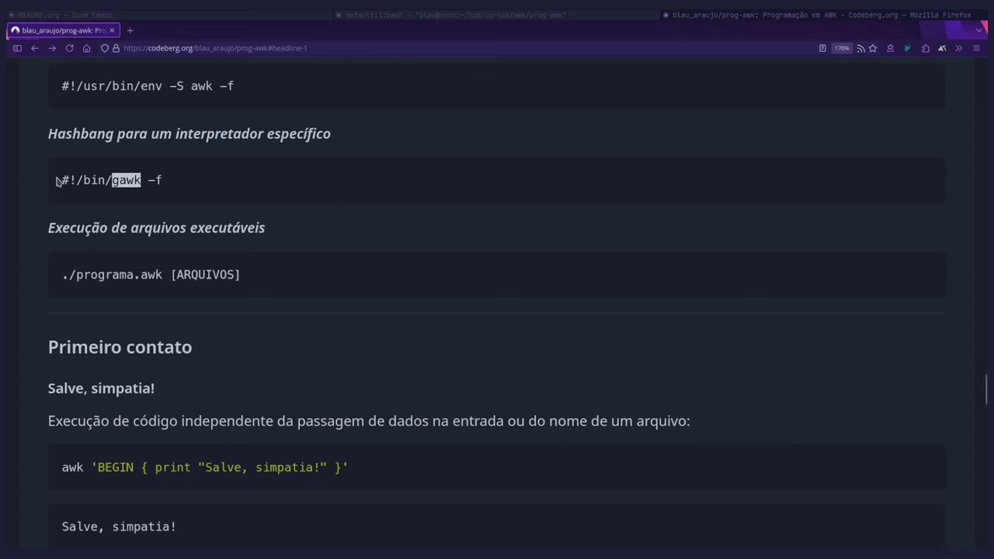
drag(61, 179, 142, 180)
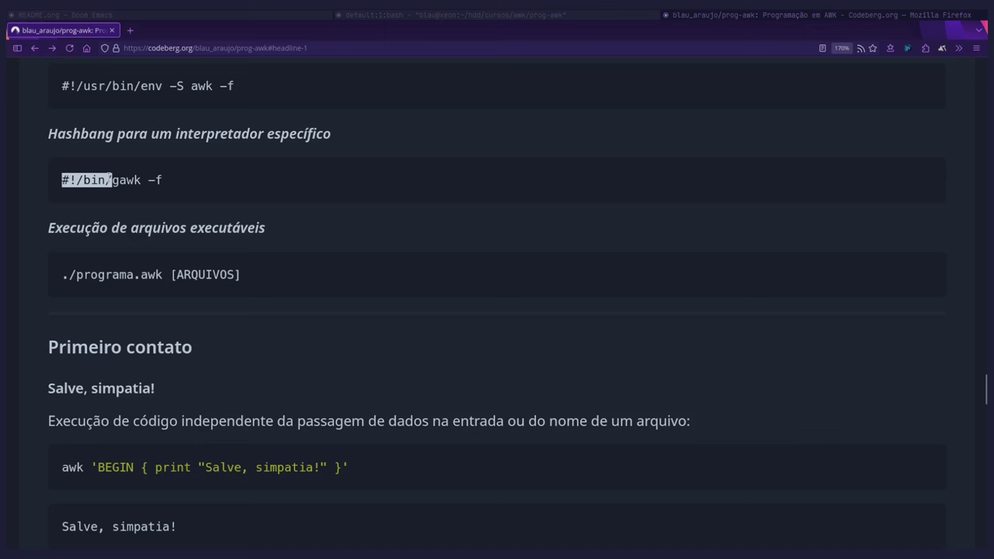
drag(148, 180, 164, 180)
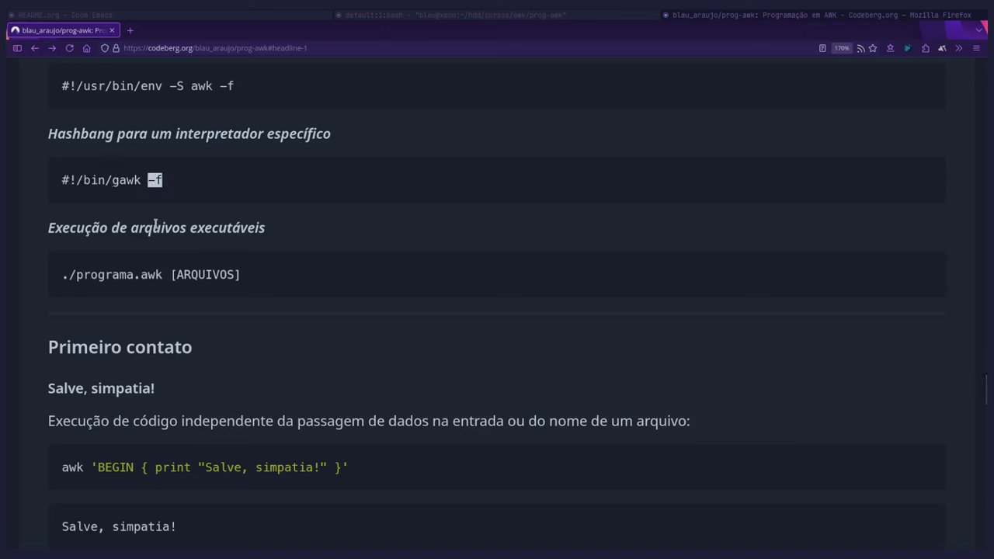
drag(64, 184, 163, 180)
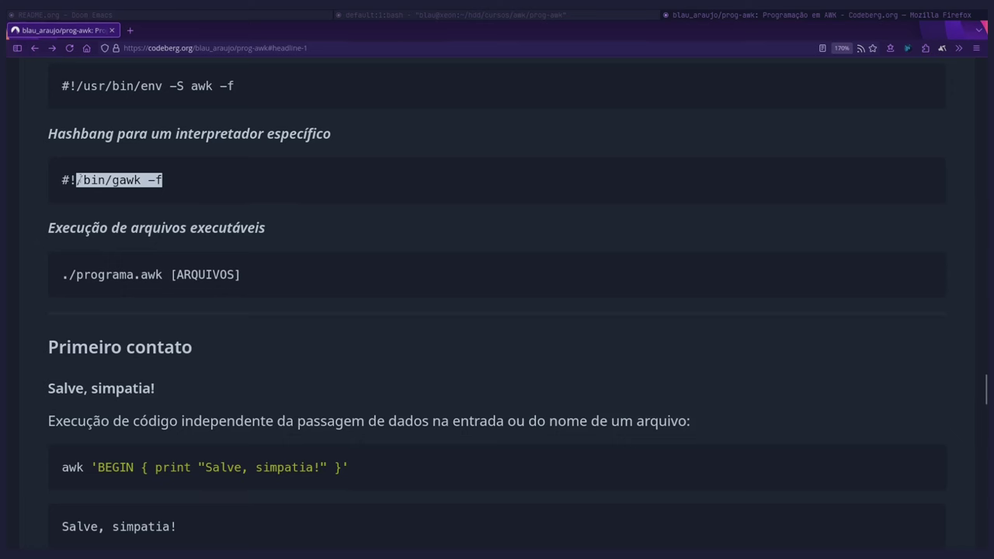
scroll(80, 176, up, 3)
scroll(80, 176, down, 2)
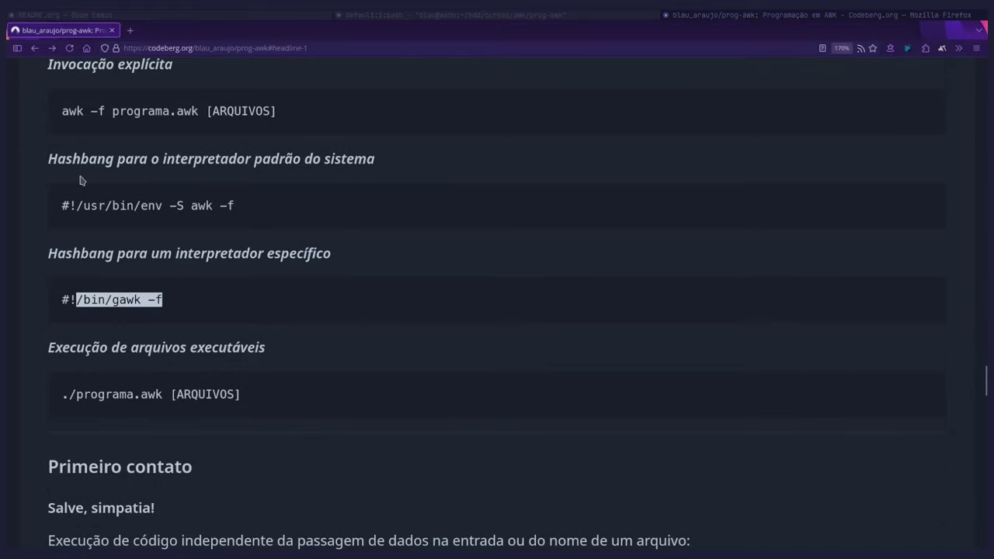
mouse_move(64, 205)
mouse_down()
mouse_move(184, 205)
mouse_move(144, 206)
mouse_move(163, 203)
mouse_up()
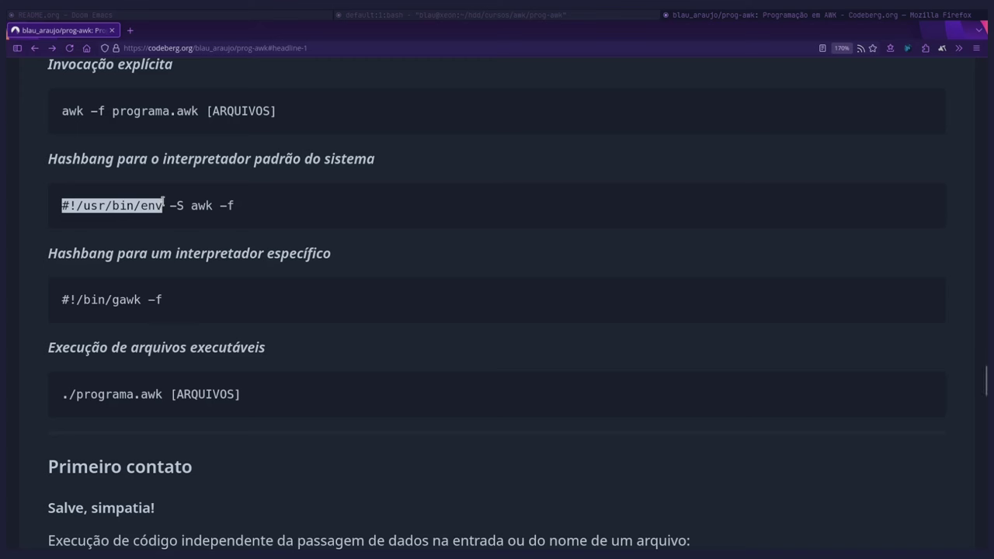
double_click(143, 206)
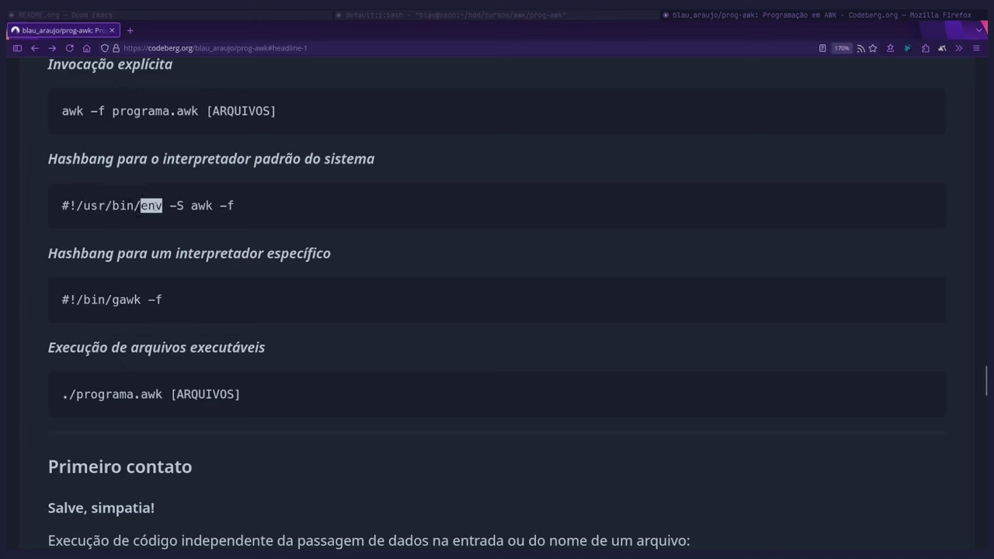
triple_click(153, 202)
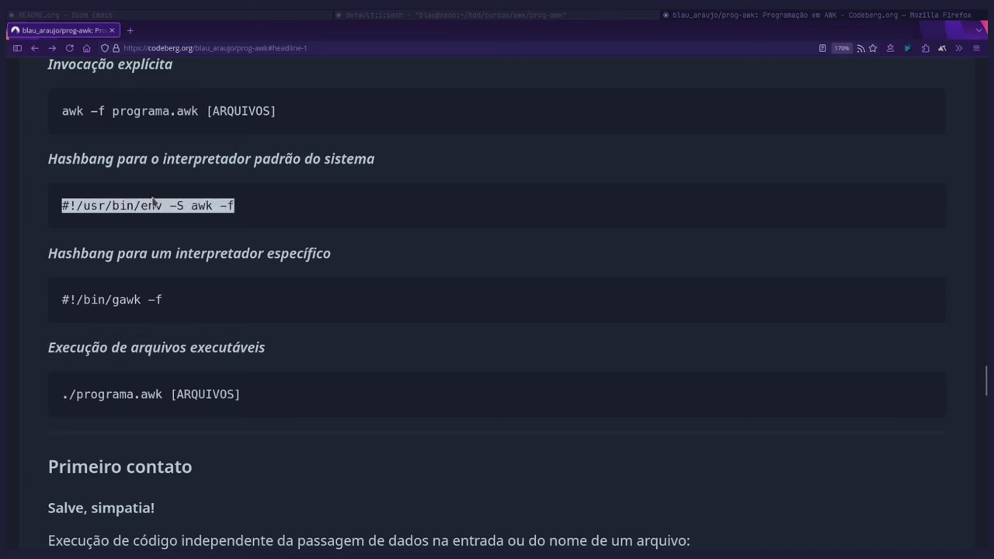
click(205, 217)
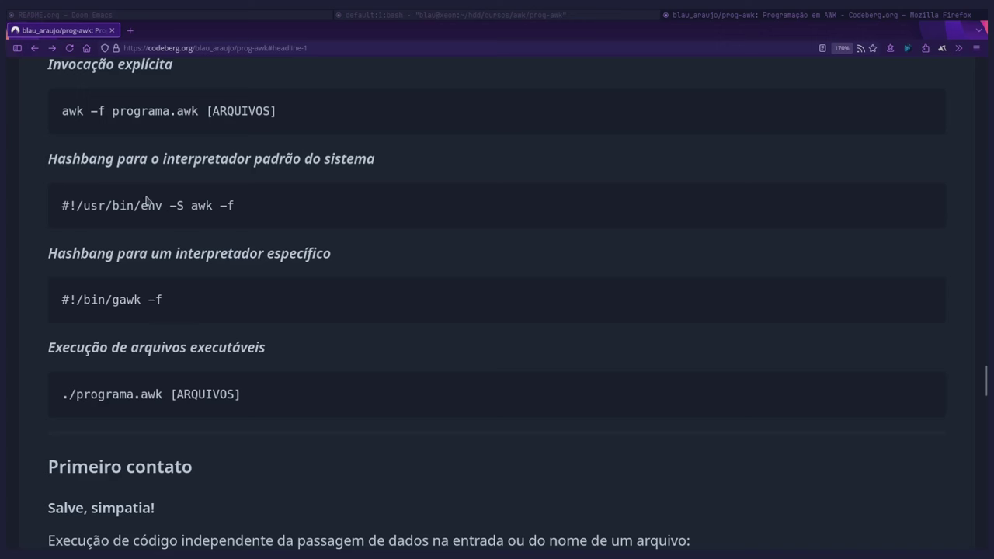
double_click(205, 202)
click(211, 203)
double_click(202, 203)
click(209, 202)
double_click(208, 204)
double_click(157, 207)
drag(191, 205, 240, 208)
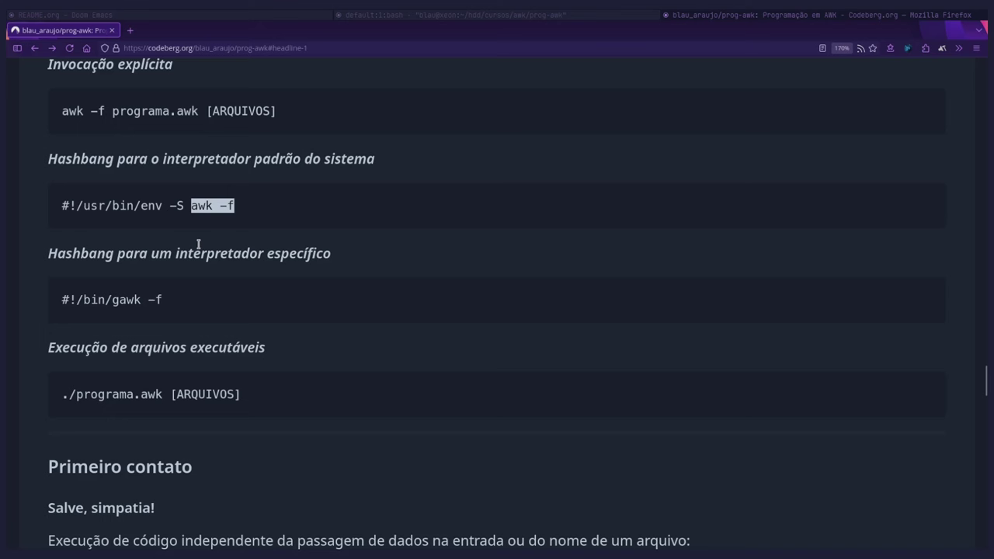
drag(170, 206, 183, 206)
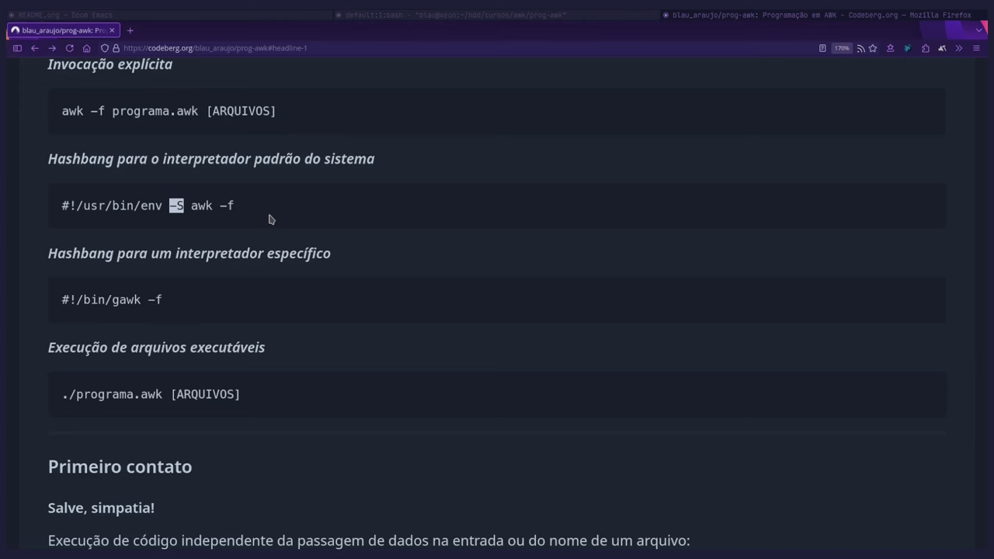
triple_click(159, 300)
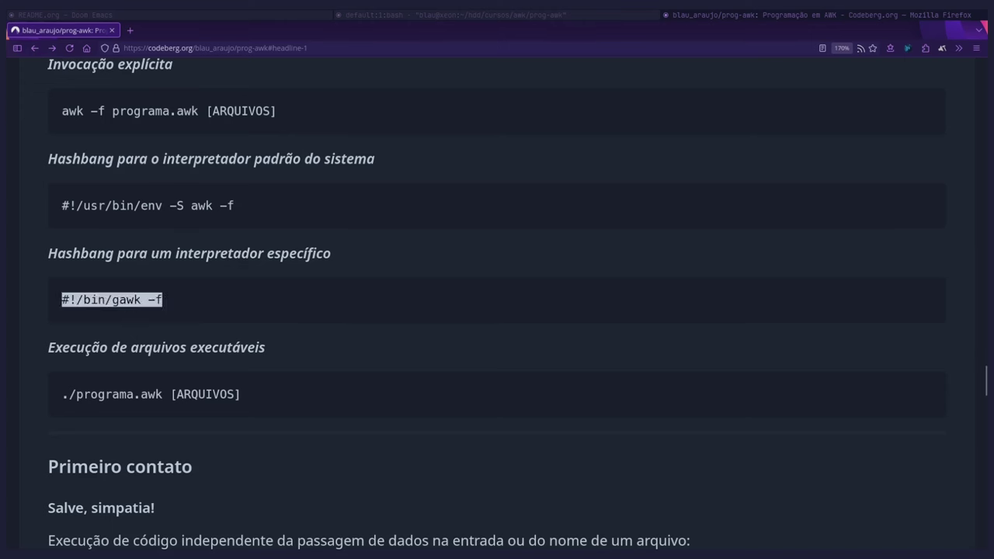
click(155, 300)
triple_click(113, 294)
click(149, 206)
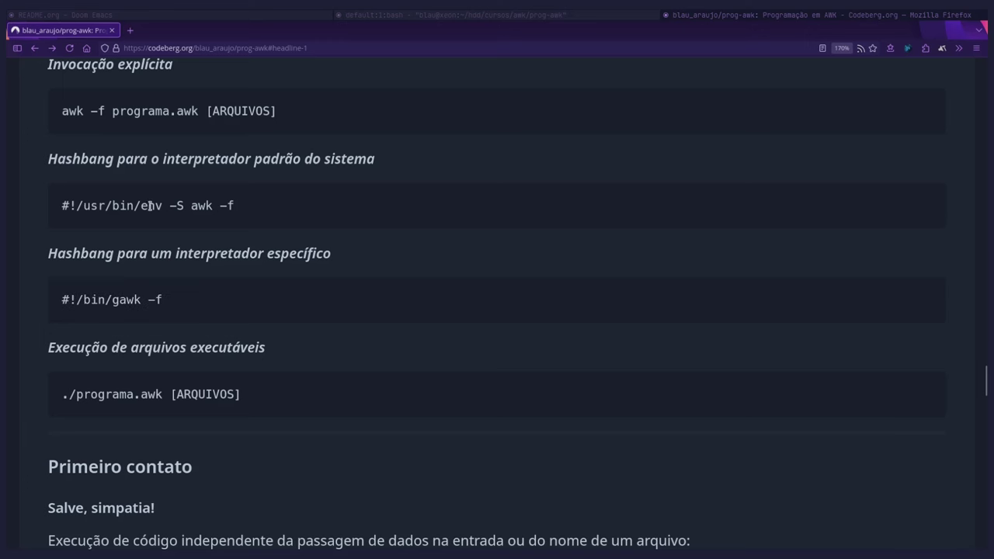
double_click(150, 205)
double_click(206, 205)
mouse_move(220, 205)
mouse_down()
mouse_move(237, 207)
mouse_move(70, 206)
mouse_up()
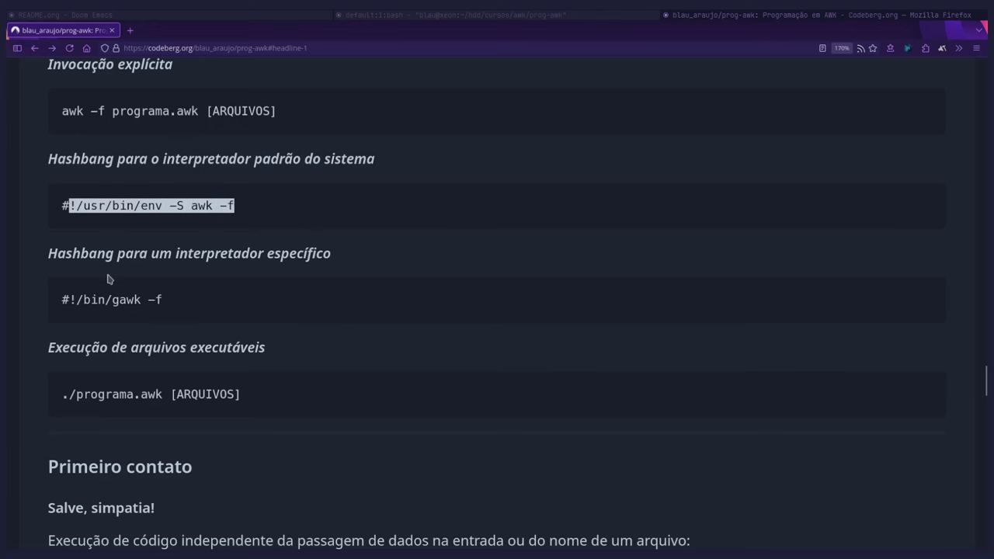
- Switch from the Codeberg README to the default:1:bash terminal
scroll(389, 273, down, 5)
scroll(388, 246, up, 2)
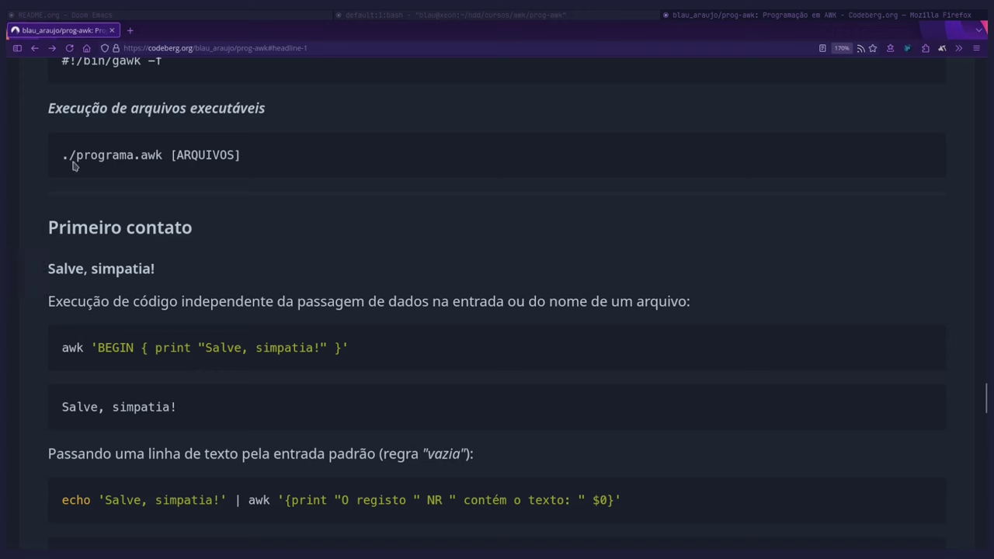
click(465, 14)
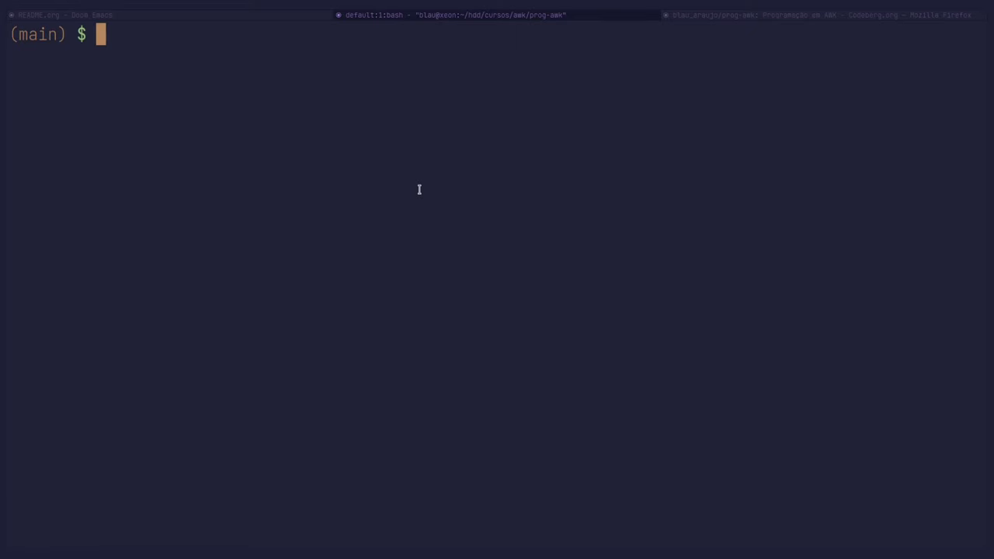
- Type awk 'BEGIN {print ""}' at the prompt, fixing the quotes around the print argument
text(aw)
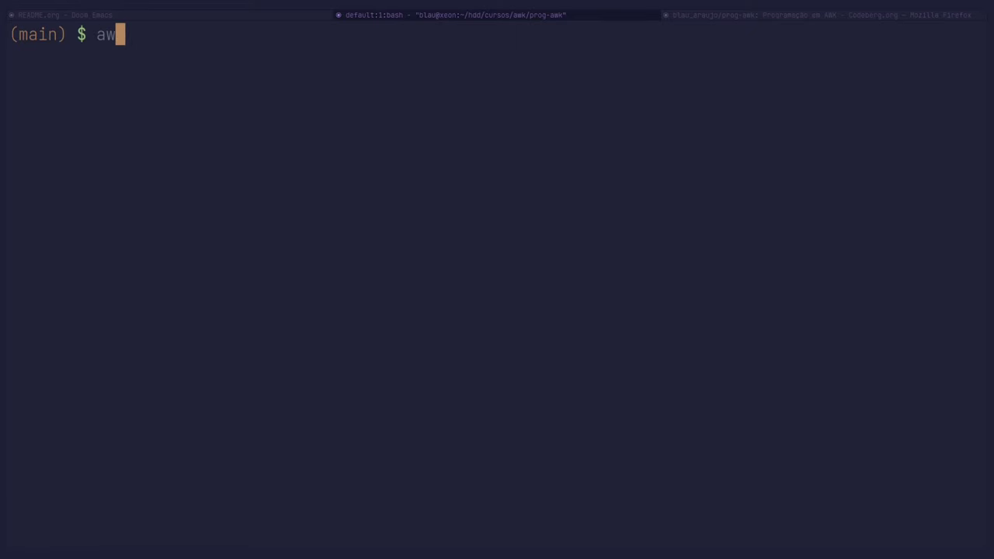
text(k )
text(")
key(Left)
text(BEGIN )
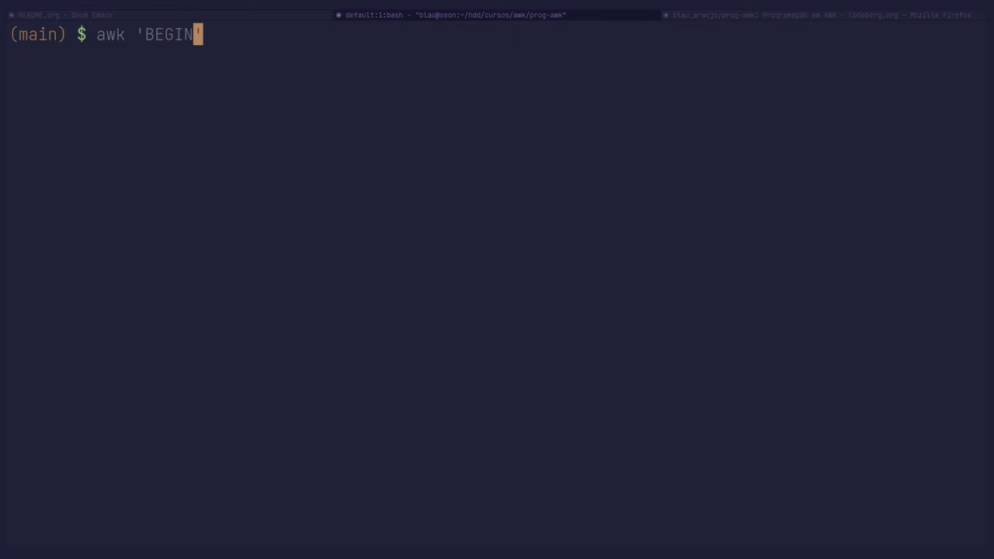
text({p})
key(Left)
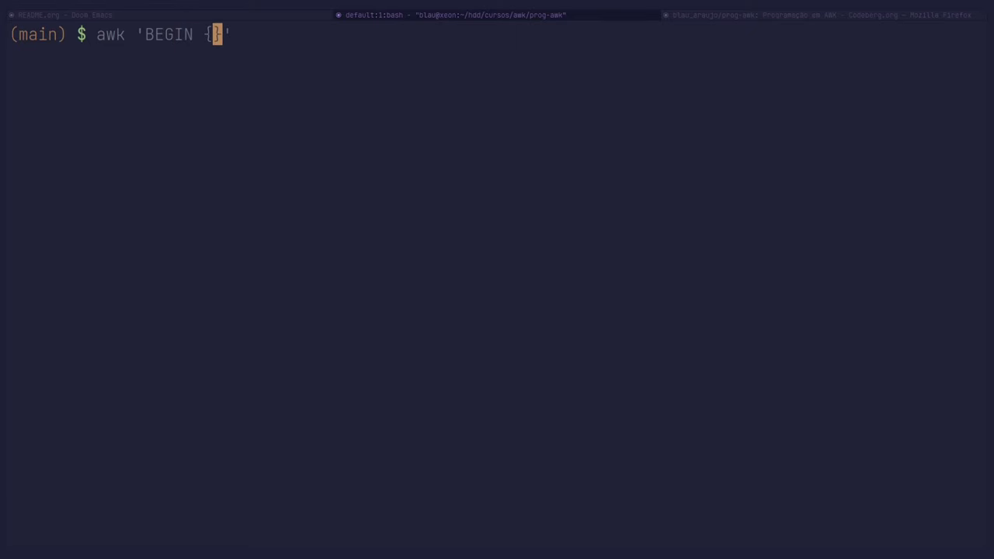
text(print)
text("")
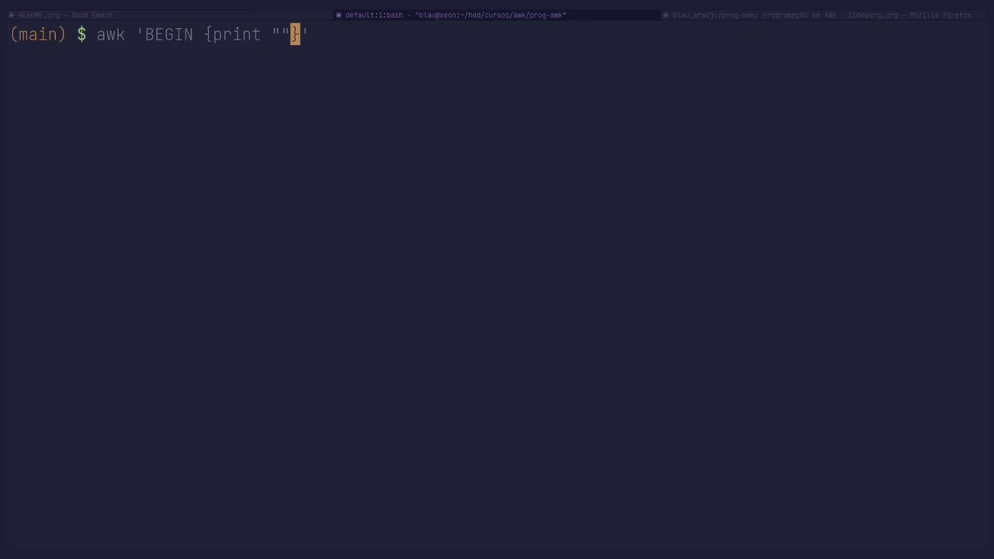
key(Right)
key(Left)
key(Left)
key(Left)
text(')
text(')
key(Delete)
key(Delete)
key(Left)
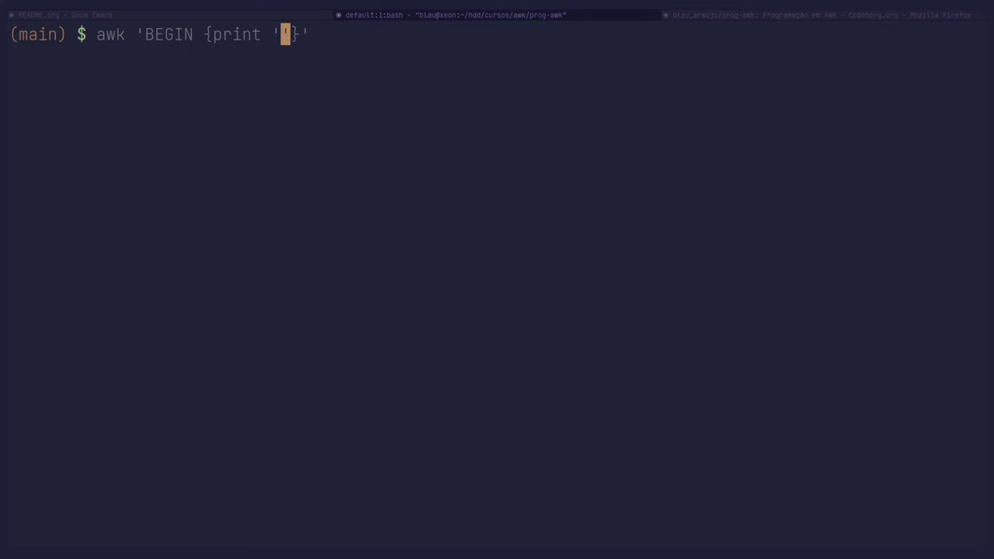
key(Left)
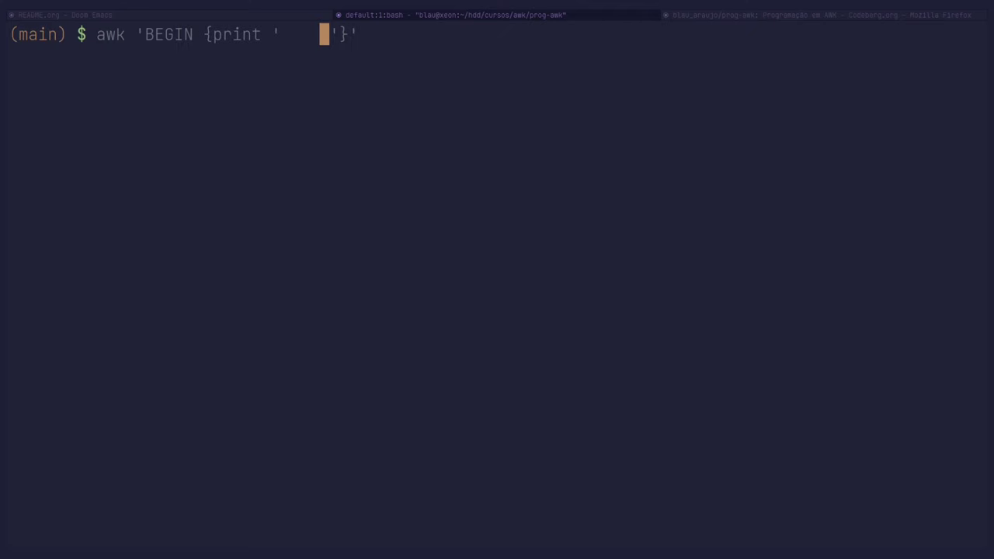
key(Left)
key(Left)
key(Left)
key(Left)
key(Left)
key(Left)
key(Right)
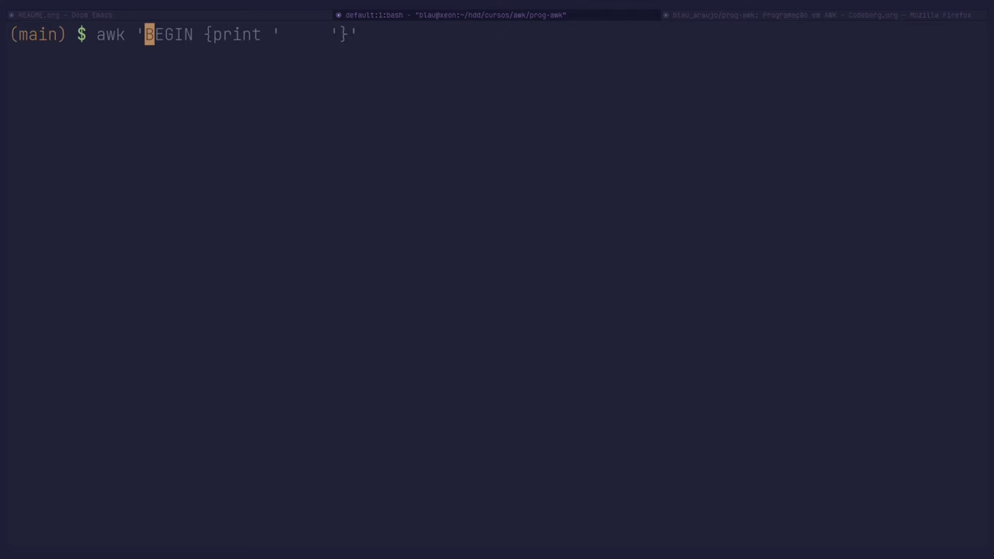
key(Right)
key(Right)
key(Right)
key(Right)
key(Right)
key(Right)
key(Right)
key(Right)
key(BackSpace)
key(BackSpace)
key(BackSpace)
key(BackSpace)
key(BackSpace)
key(BackSpace)
key(BackSpace)
text("")
key(Left)
key(Left)
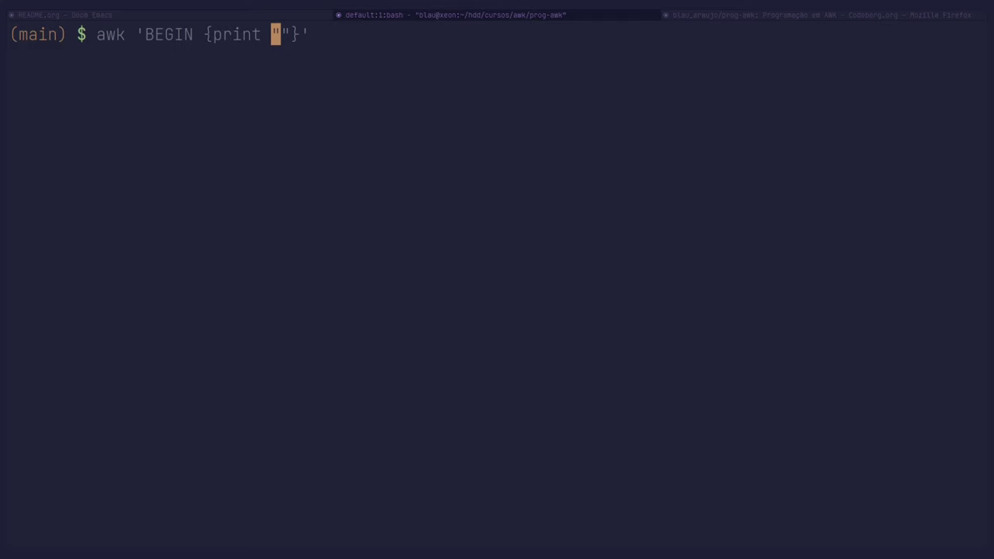
- Fill in Salve, simpatia! inside the double quotes and run the command
key(Right)
text(S)
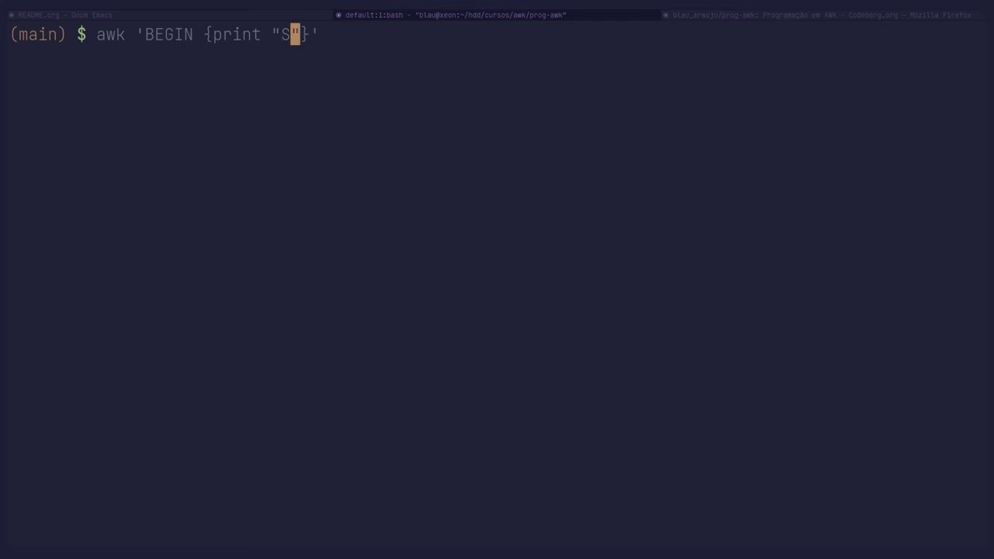
text(alve)
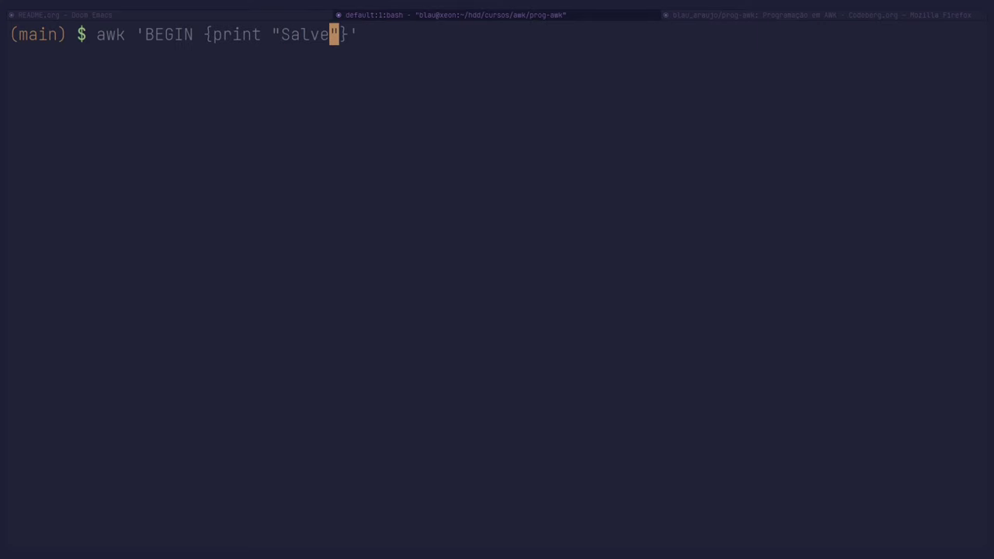
text(, simpati)
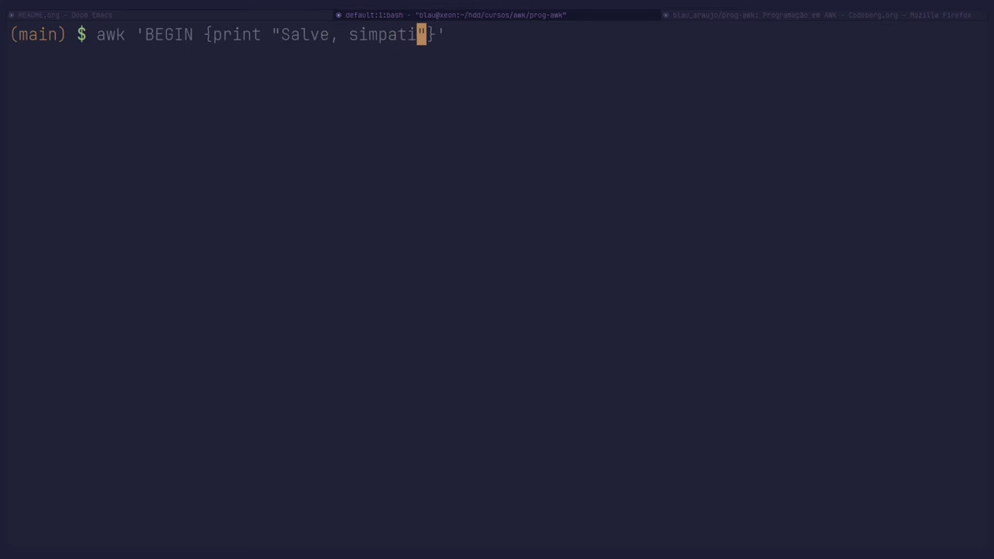
text(a!)
key(Right)
key(Right)
key(Right)
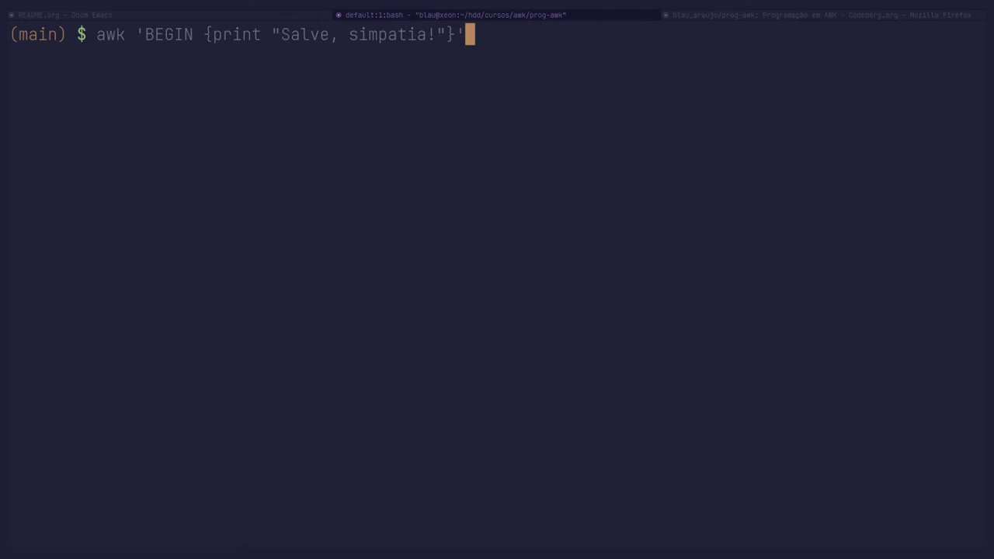
key(Return)
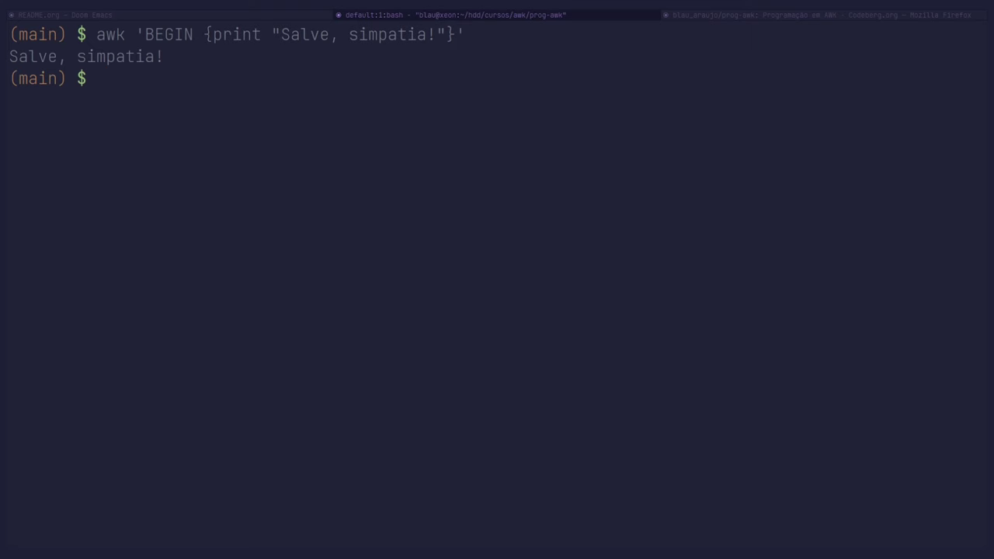
- Recall the awk command and prefix it with echo banana | without running it
key(Up)
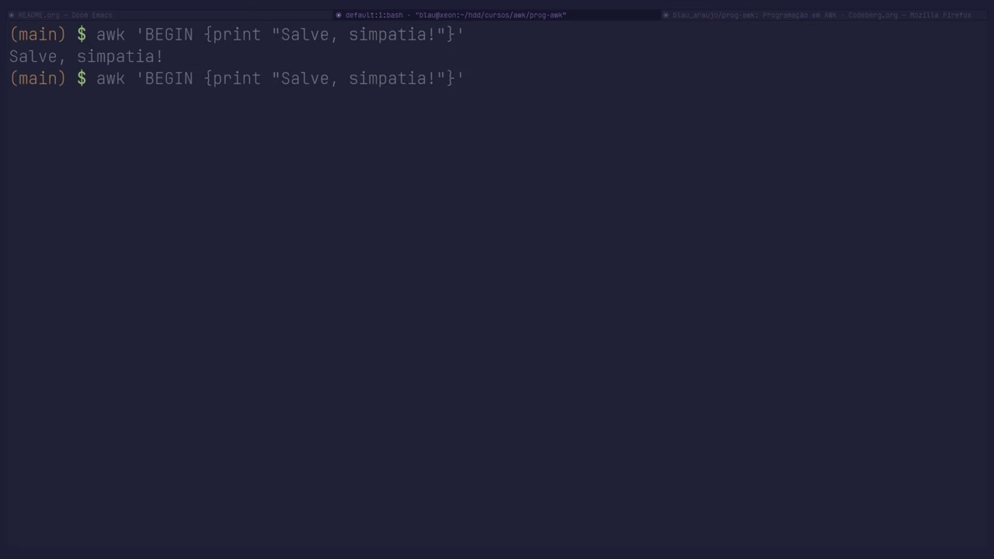
key(BackSpace)
key(ctrl+a)
text(echo )
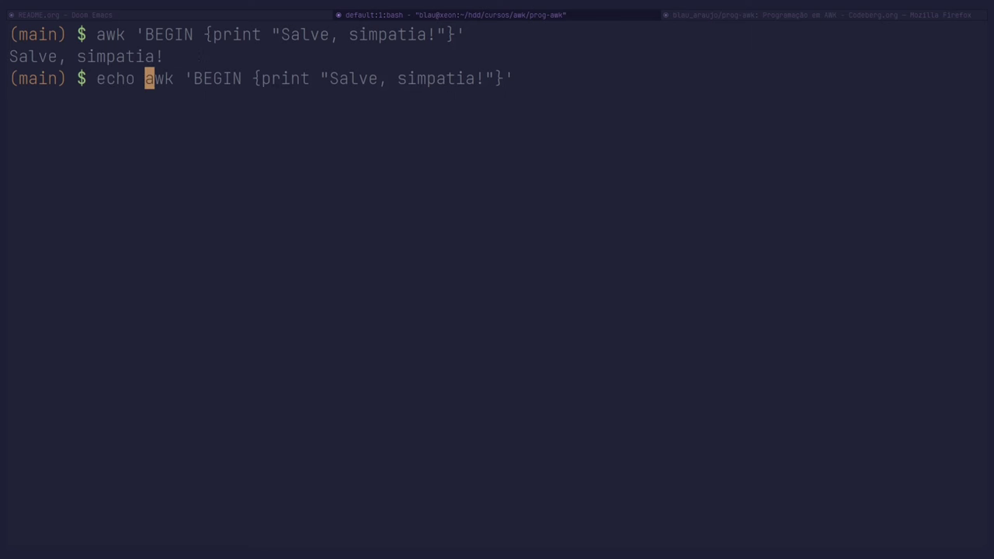
text(banana)
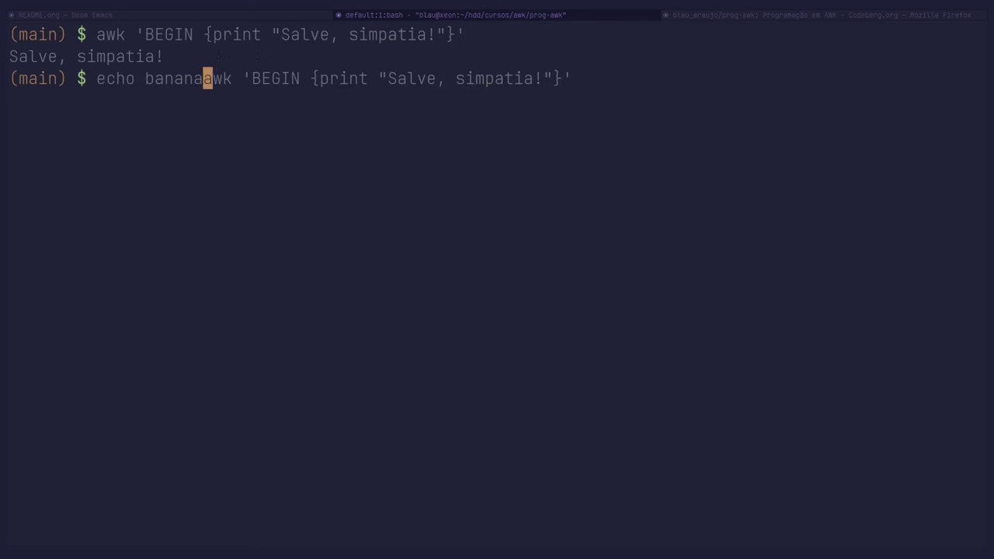
text( |)
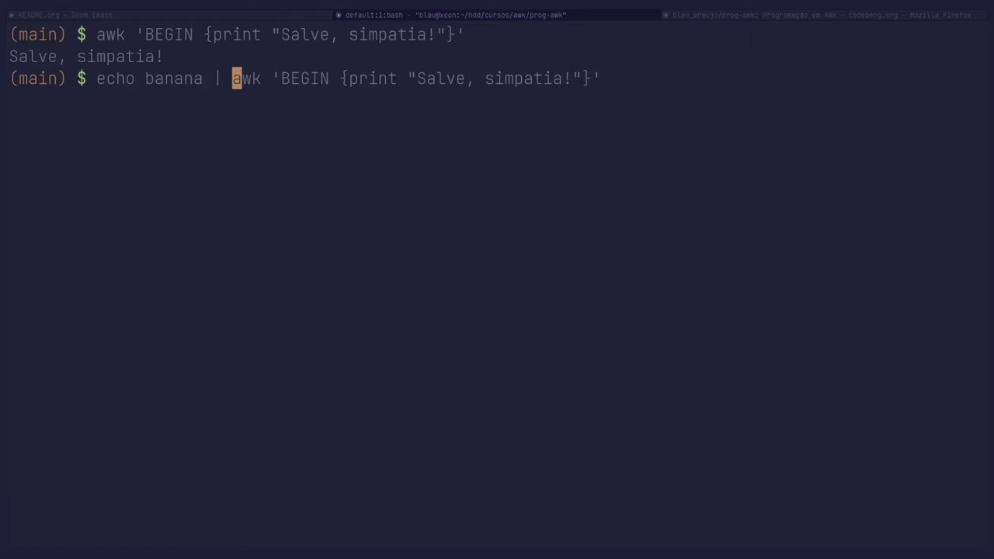
key(Left)
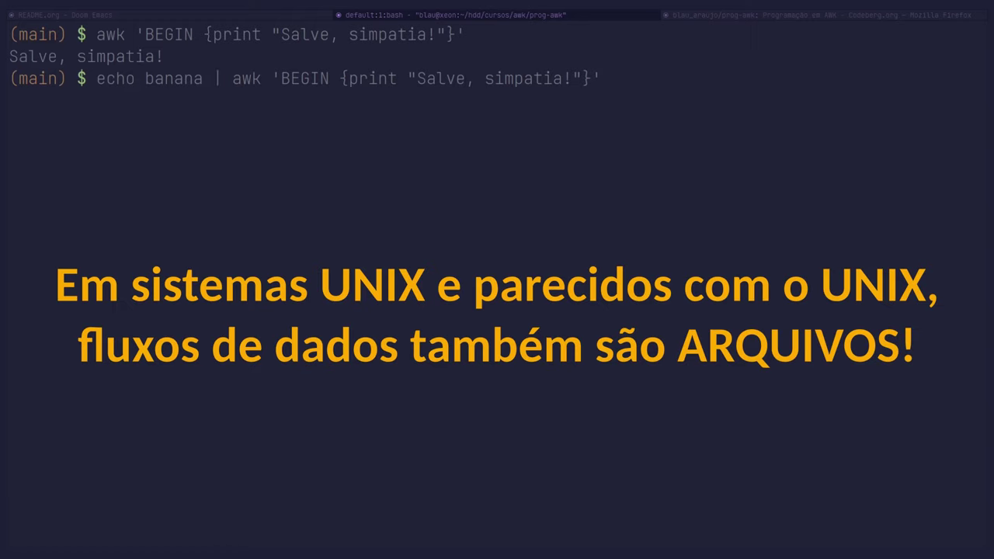
key(Left)
key(Left)
key(Right)
key(Right)
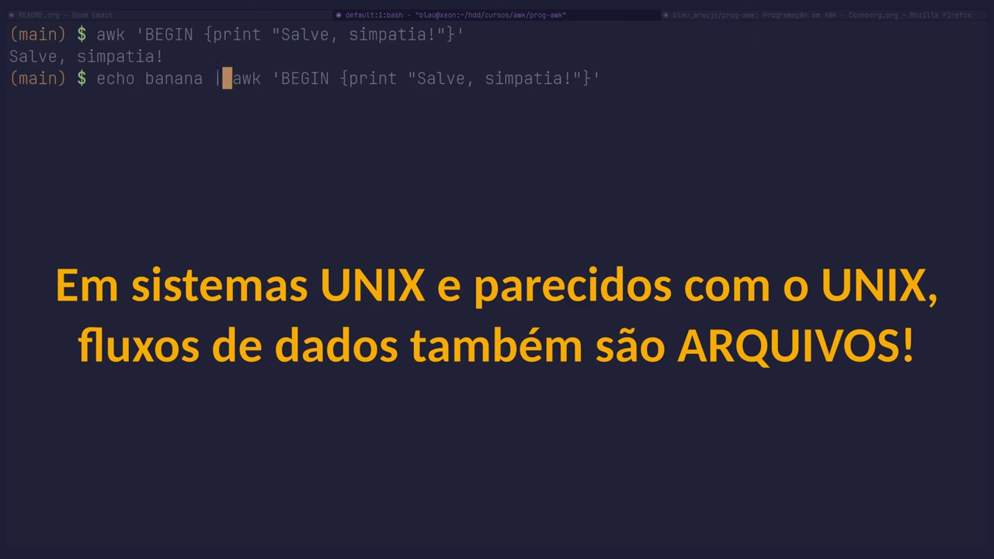
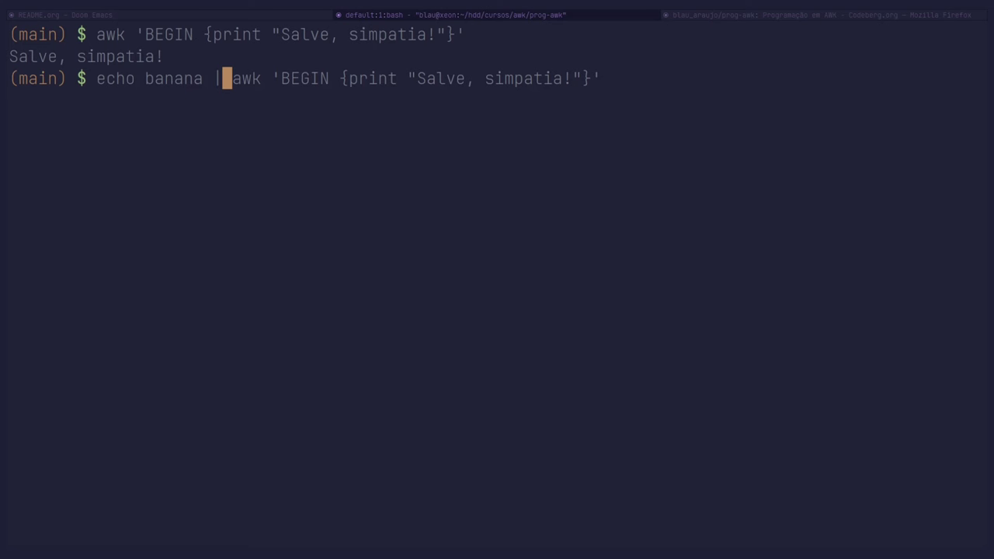
- Run echo banana piped into the BEGIN-only awk program, which prints only 'Salve, simpatia!'
key(Right)
key(Right)
key(Right)
key(Right)
key(Right)
key(Right)
key(Right)
key(Left)
key(Left)
key(Left)
key(Left)
key(Left)
key(Left)
key(Left)
key(Left)
key(Left)
key(Left)
key(Right)
key(Right)
key(Right)
key(Right)
key(Right)
key(Right)
key(Right)
key(Right)
key(Right)
key(Right)
key(Right)
key(Right)
key(Right)
key(Right)
key(Right)
key(Right)
key(Right)
key(Return)
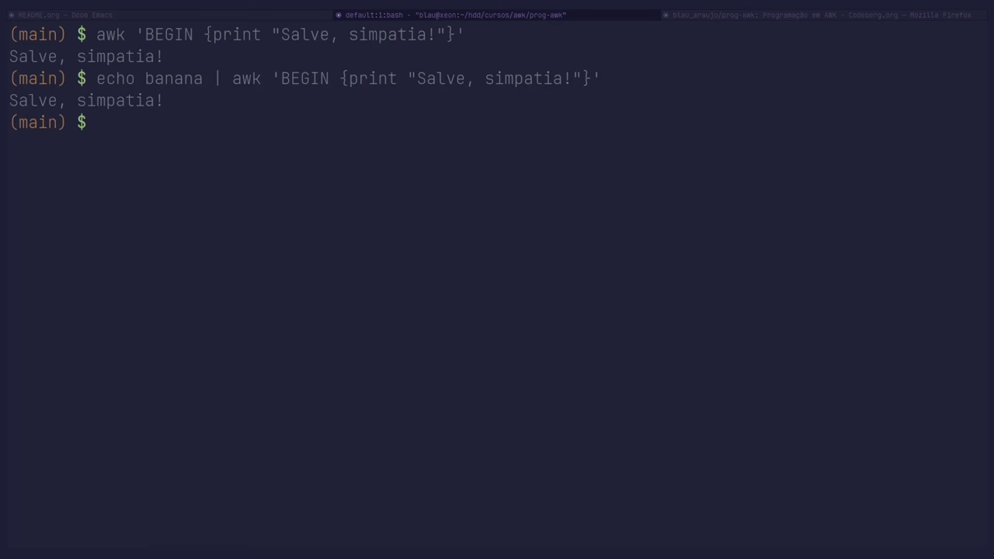
key(Up)
- Add a {print} block to the awk program and run it, printing 'Salve, simpatia!' then banana
key(Right)
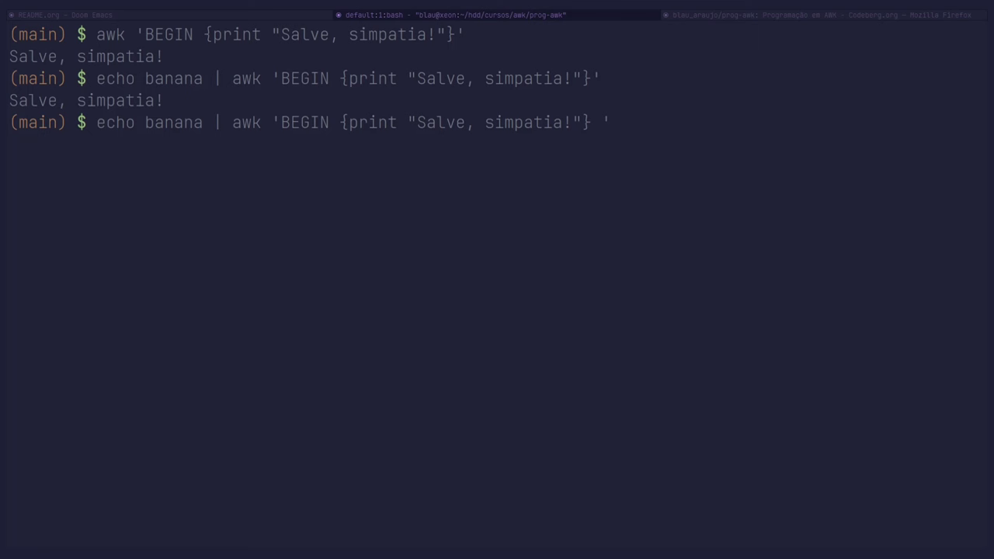
text({})
key(Left)
key(Left)
key(Left)
key(Delete)
key(Right)
text(print)
key(Return)
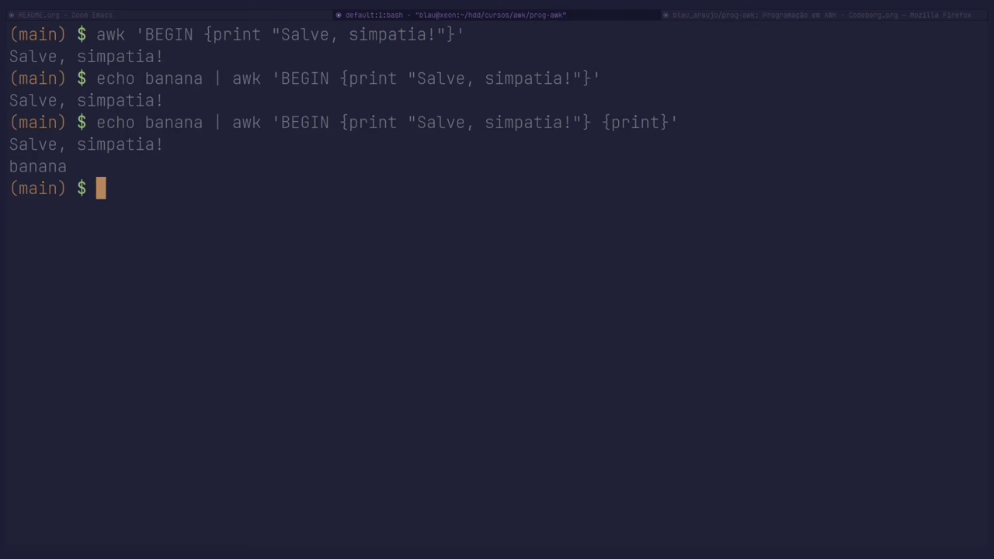
- Highlight banana as awk's input and the {print} block that echoes it
double_click(148, 122)
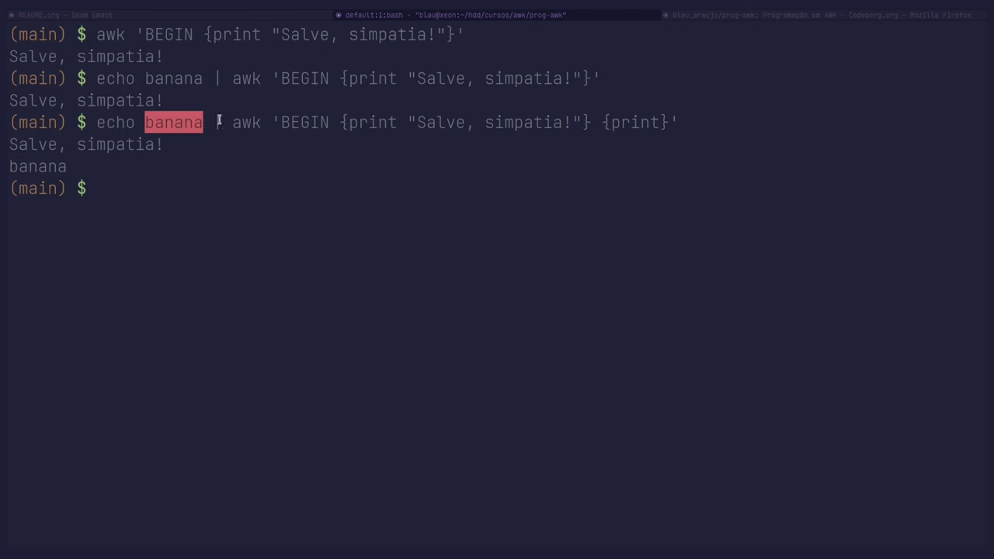
click(603, 121)
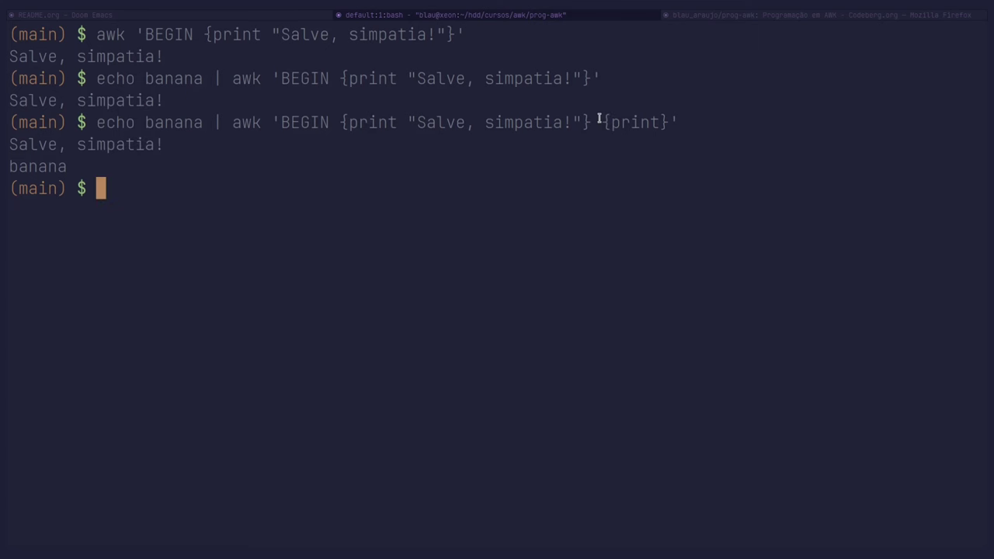
drag(602, 122, 670, 122)
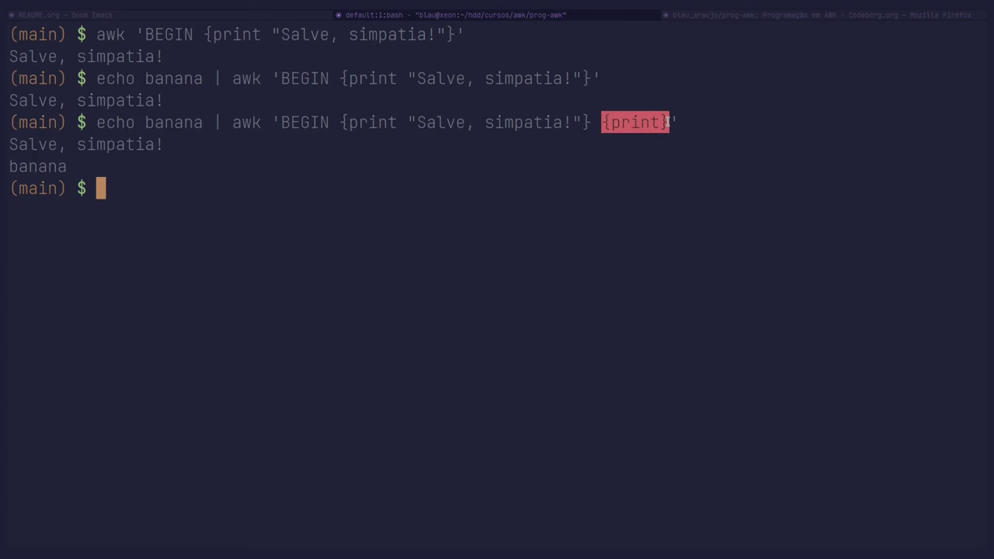
click(674, 225)
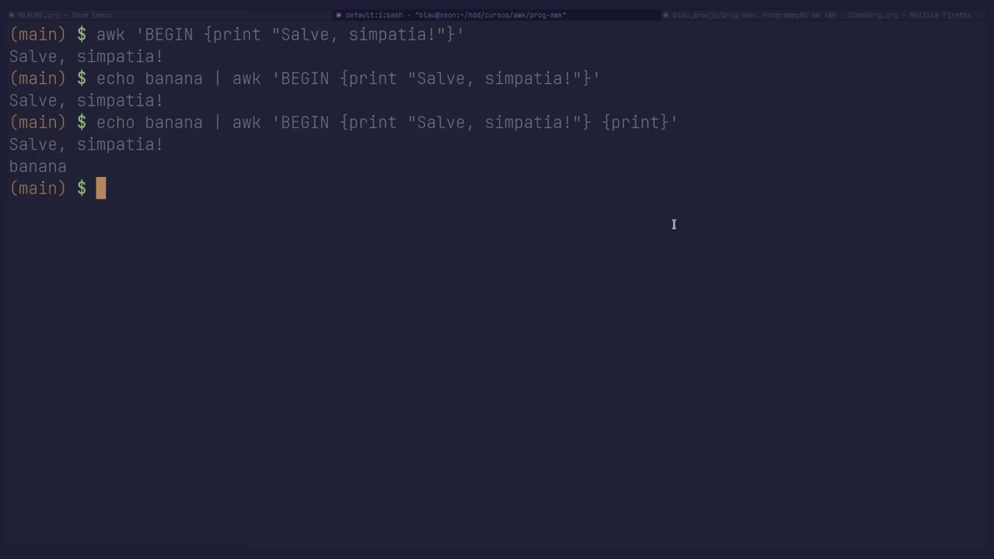
key(Up)
- Remove 'echo banana |' and run awk with {print} so it waits for keyboard input
key(Left)
key(Left)
key(Left)
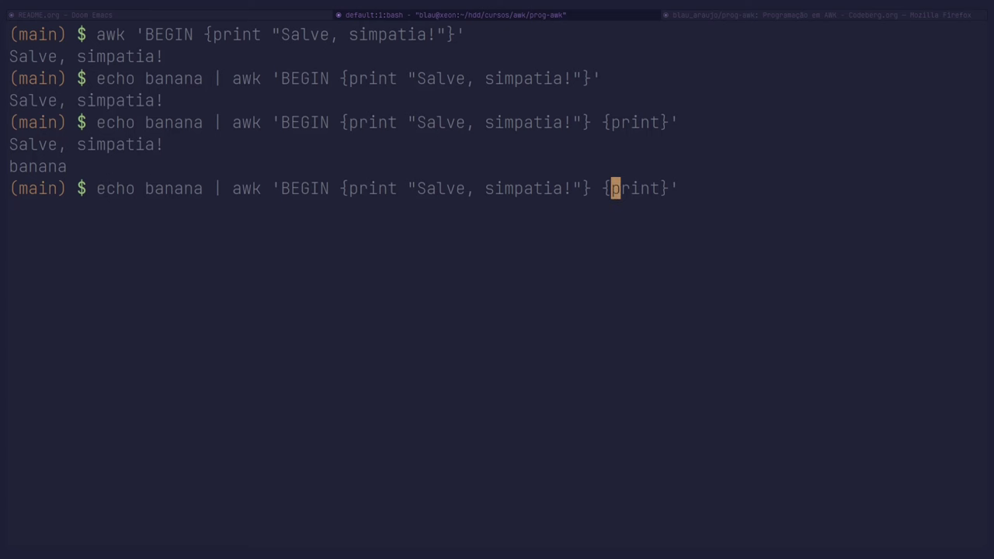
key(Left)
key(Left)
key(Left)
key(Left)
key(Left)
key(Left)
key(Left)
key(Left)
key(Left)
key(Left)
key(Left)
key(Left)
key(Left)
key(Left)
key(BackSpace)
key(BackSpace)
key(BackSpace)
key(BackSpace)
key(BackSpace)
key(BackSpace)
key(BackSpace)
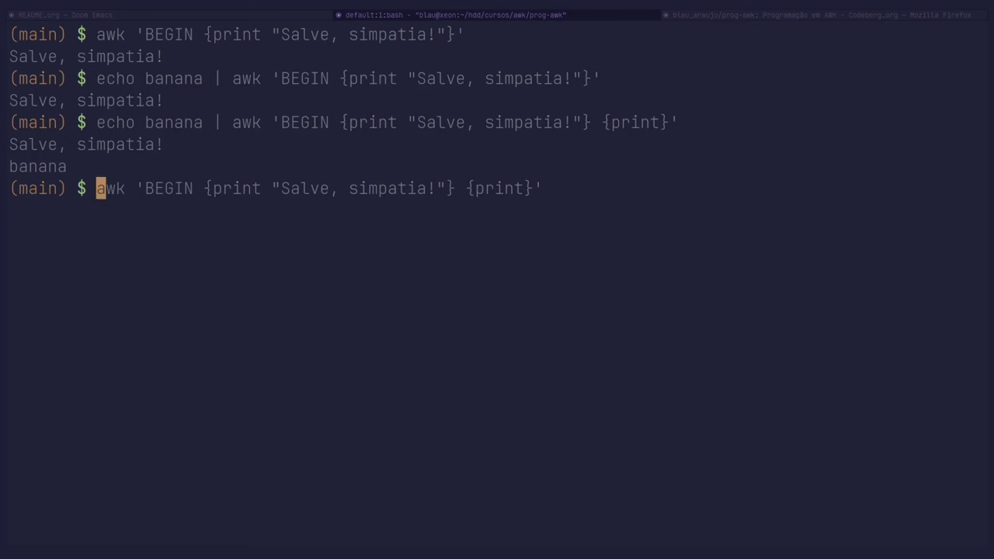
key(Return)
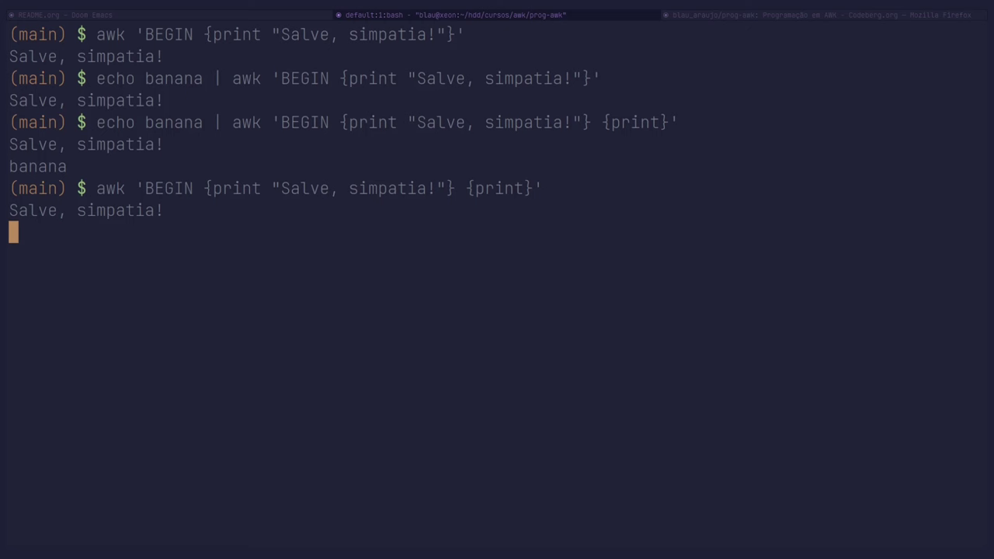
- Feed the line 'Falaê, Gawk!' to awk, see it echoed back, then end input with Ctrl+D
text(F)
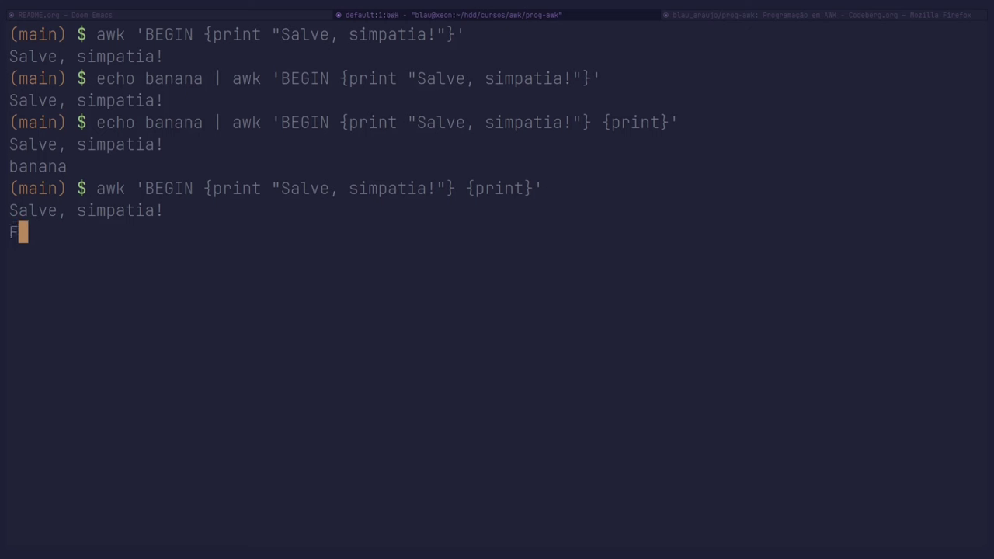
text(alaê)
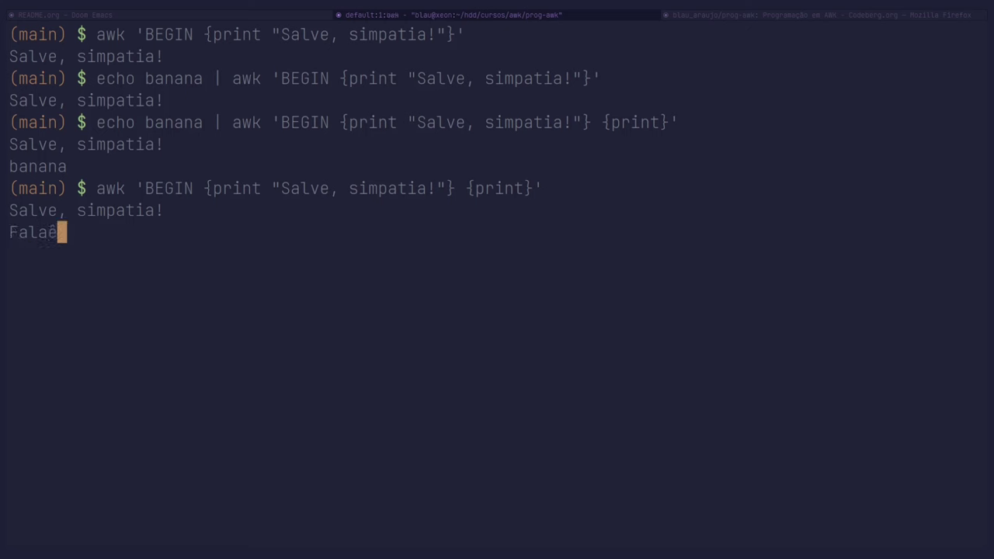
text(, G)
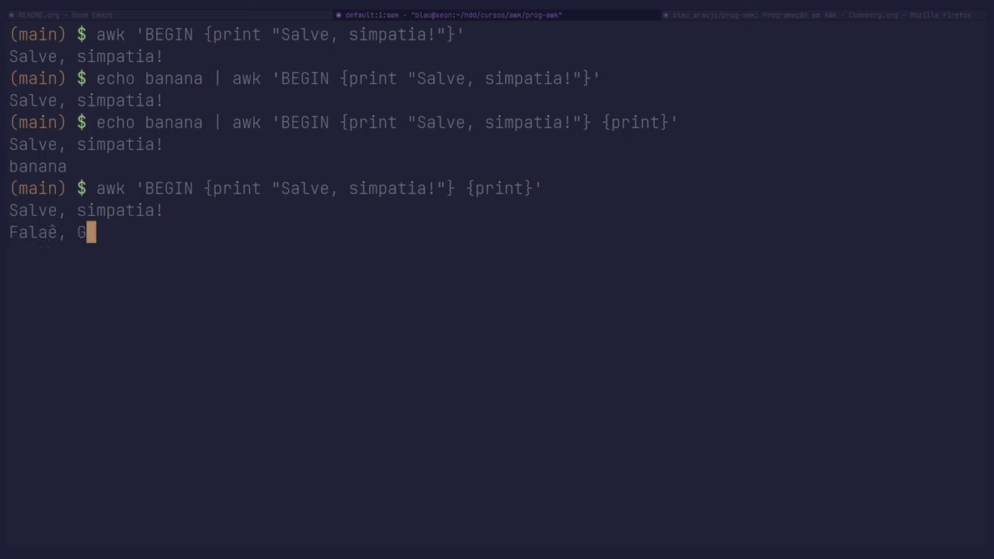
text(awk!)
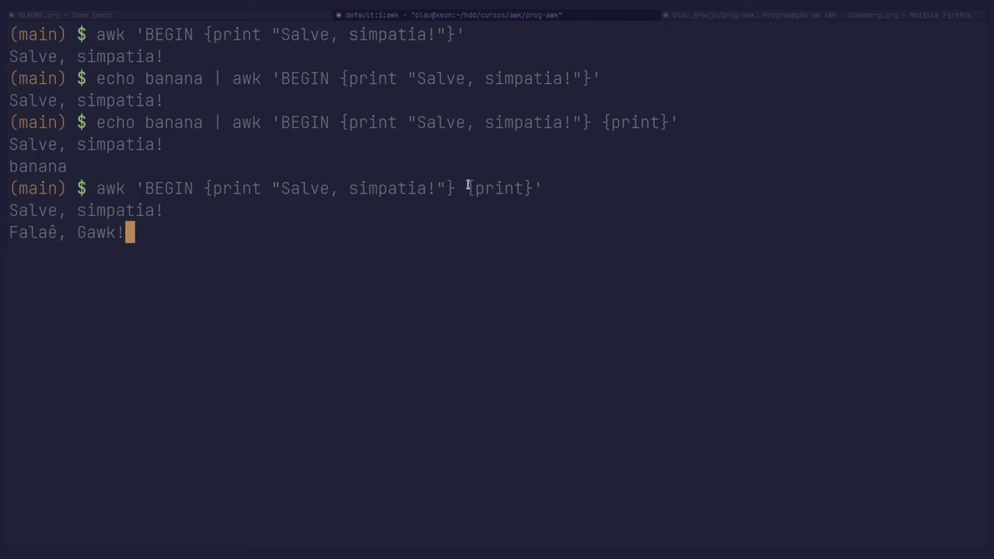
drag(467, 188, 534, 188)
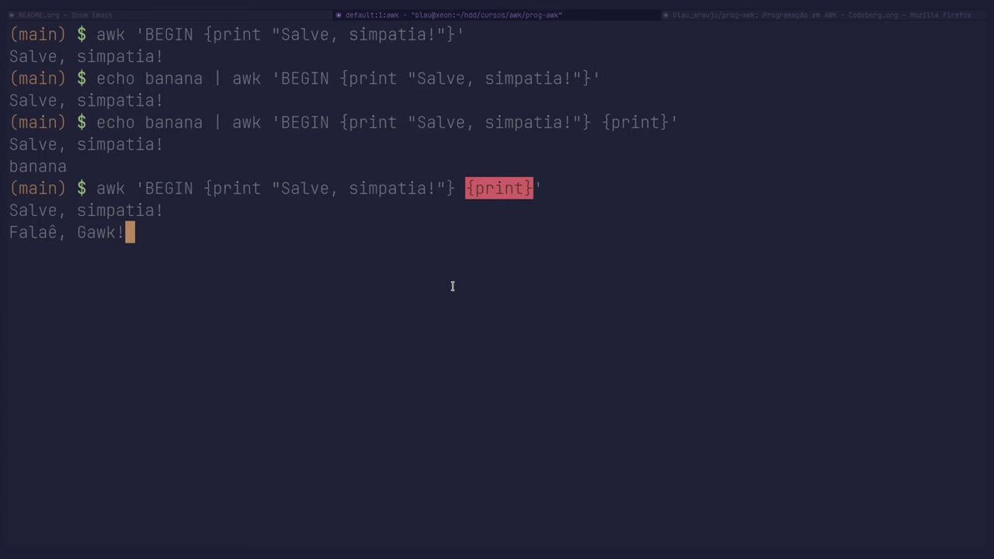
key(Return)
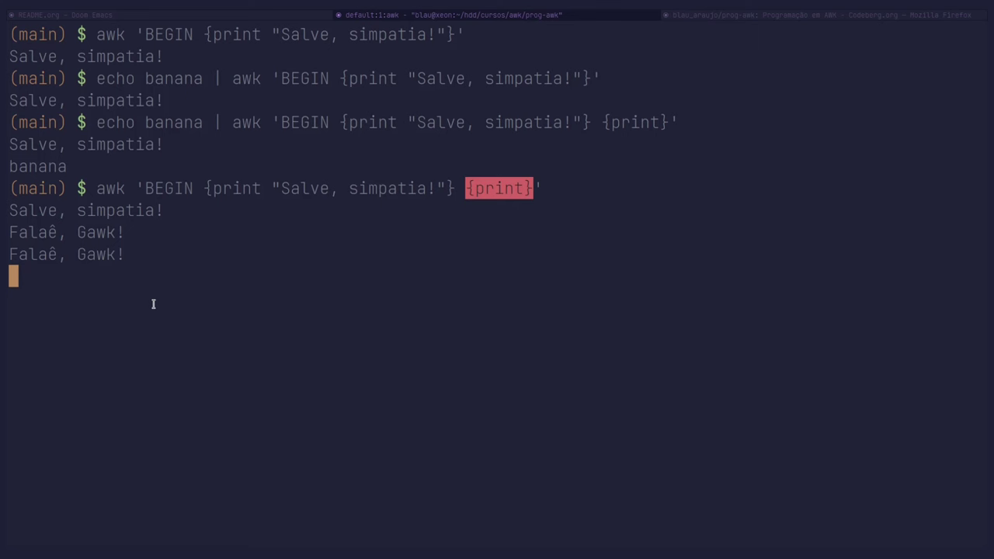
key(ctrl+d)
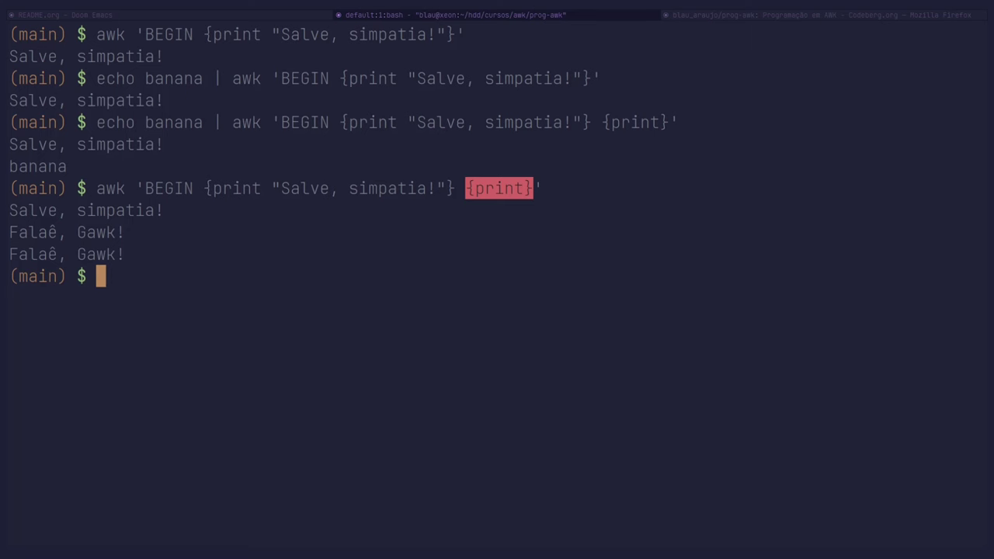
- Clear the screen, recall the awk command and insert a /g/ pattern before {print}
key(ctrl+l)
key(Up)
key(Left)
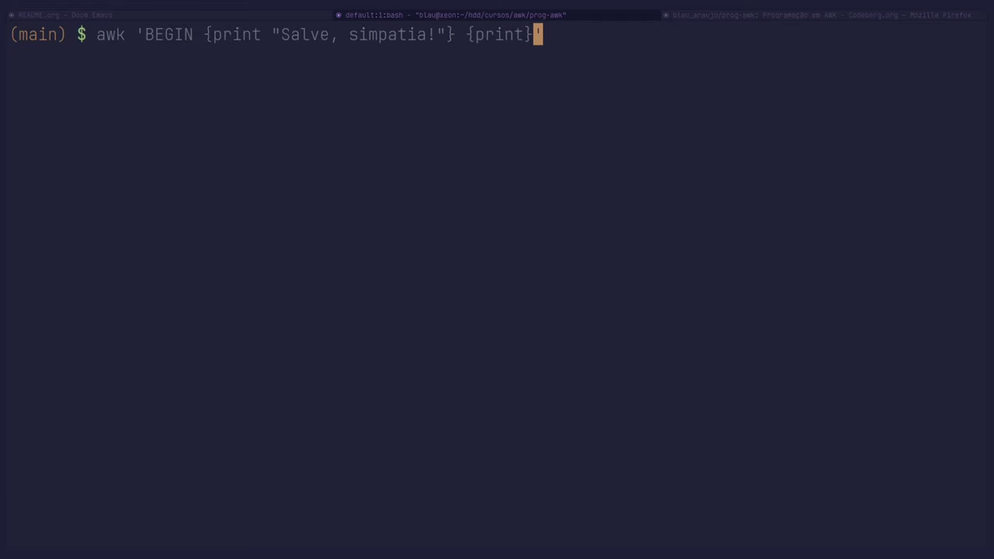
key(Left)
key(Left)
key(Left)
key(Left)
key(Left)
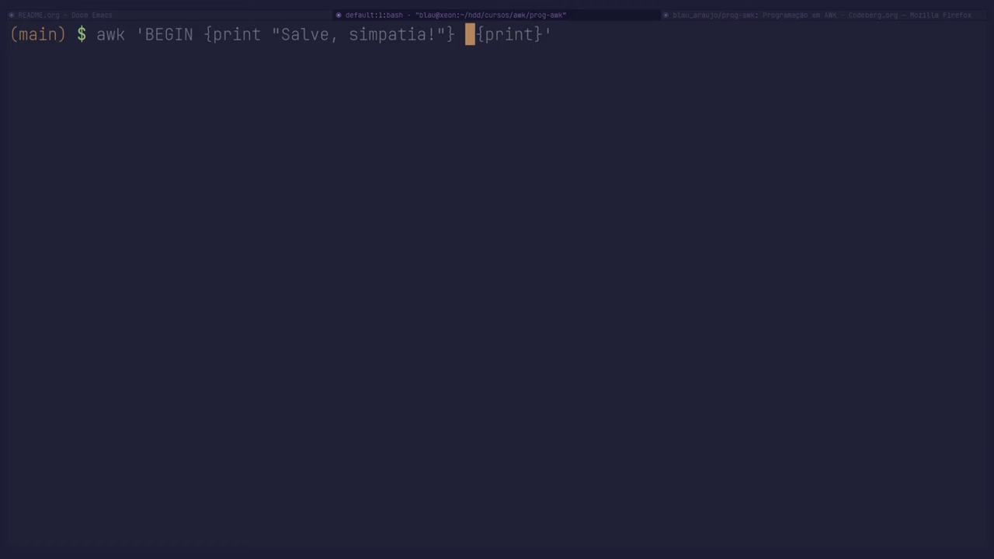
text(//)
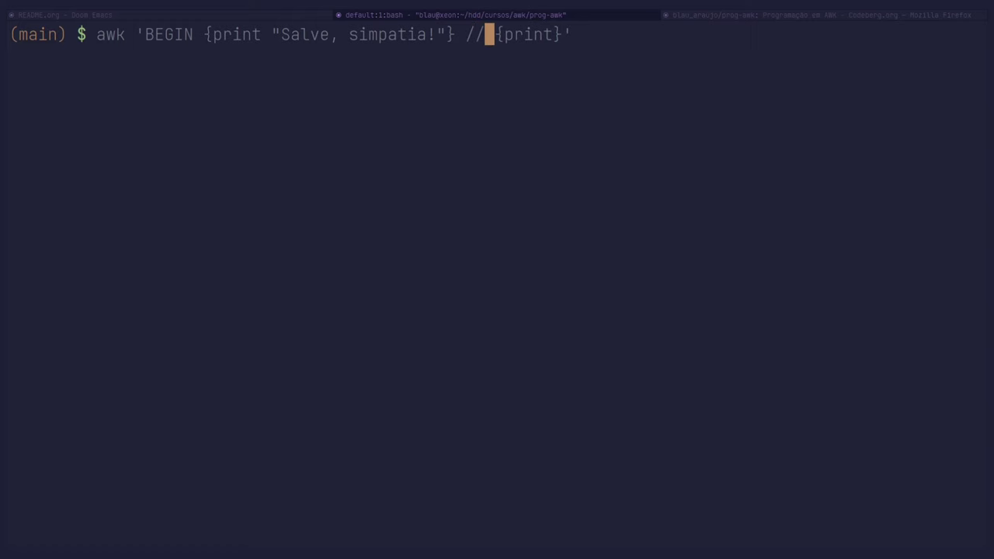
key(Left)
key(Left)
key(Right)
text(g)
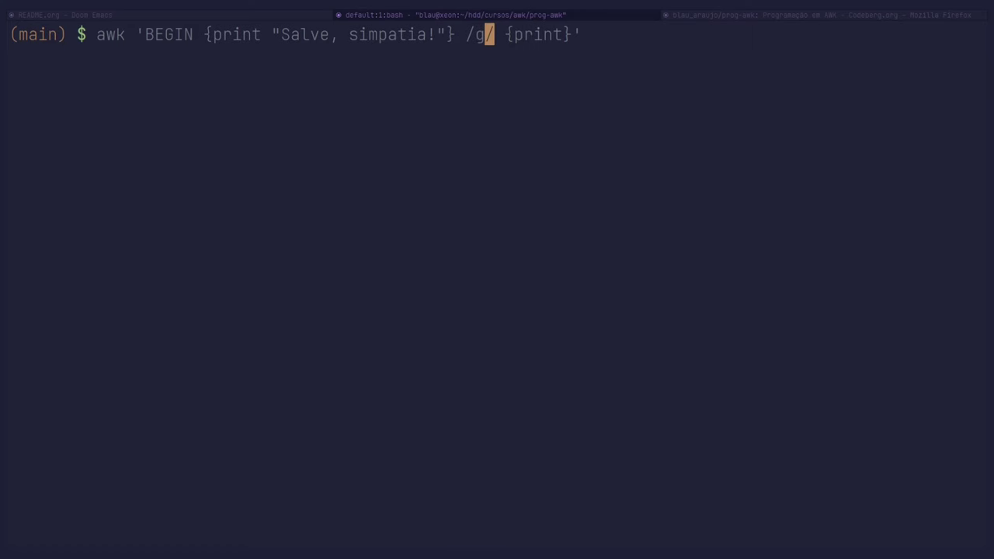
- Run the awk command with the /g/ pattern, printing 'Salve, simpatia!' and awaiting input
key(Left)
key(Right)
key(Right)
key(Right)
key(Right)
key(Right)
key(Right)
key(Right)
key(Left)
key(Left)
key(Left)
key(Left)
key(Left)
key(Left)
key(Left)
key(Left)
key(Left)
key(End)
key(Return)
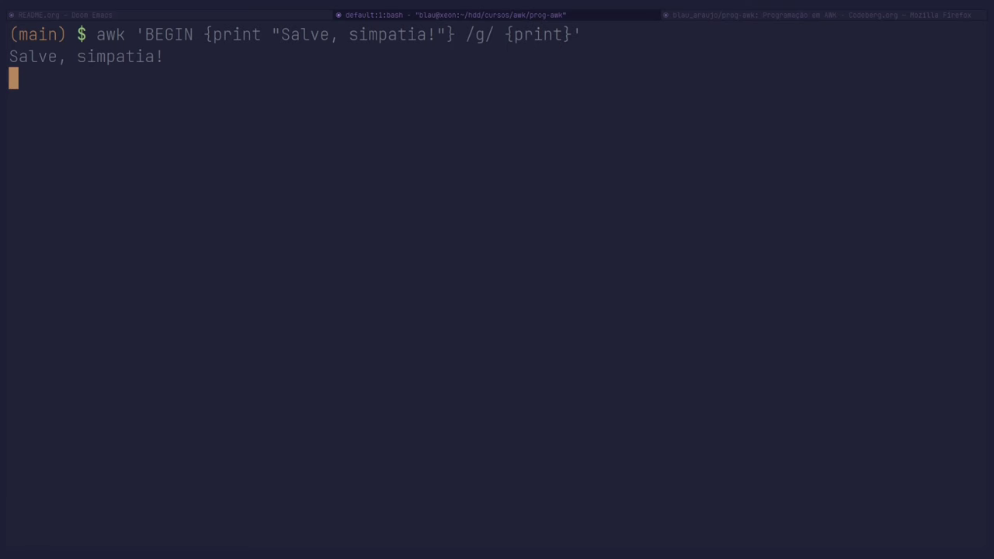
- Send 'Bacana' and 'Não vai mais falar comigo?' to the /g/ filter, highlighting the matching g
text(Bacana)
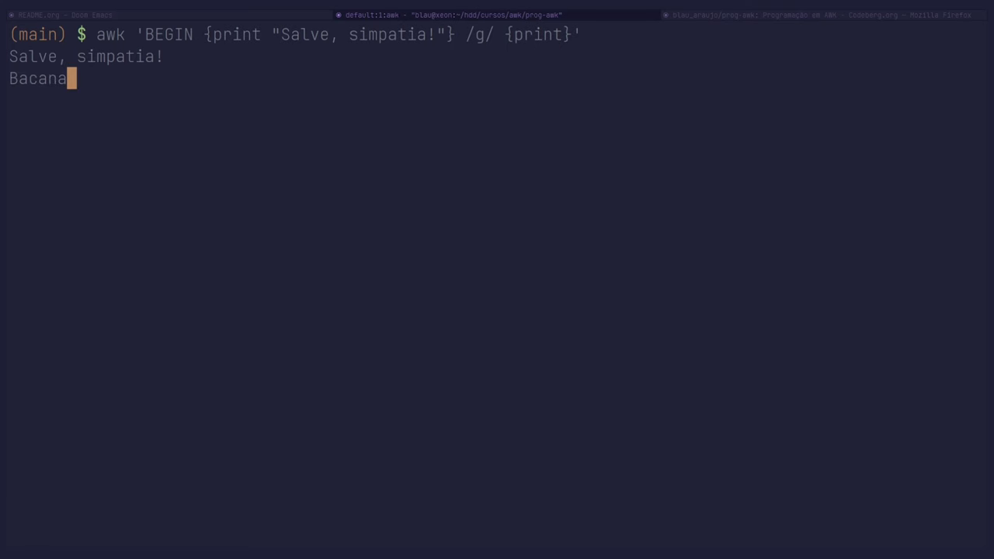
key(Return)
text(N)
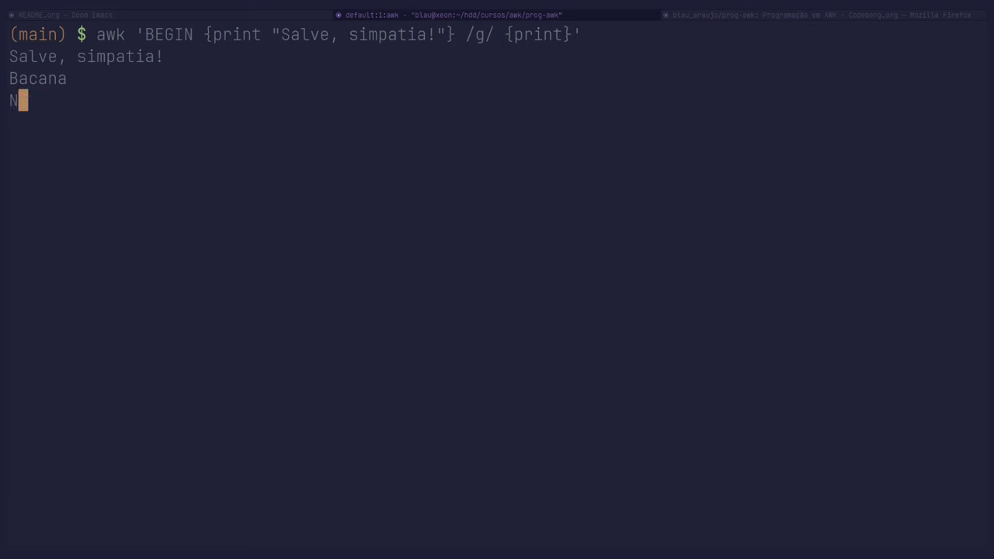
text(ão vai mais )
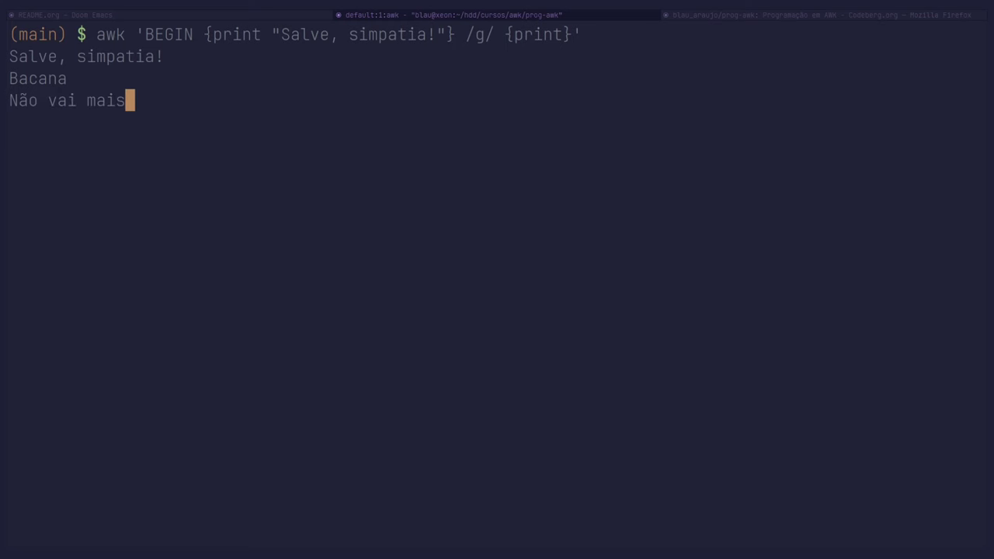
text(falar )
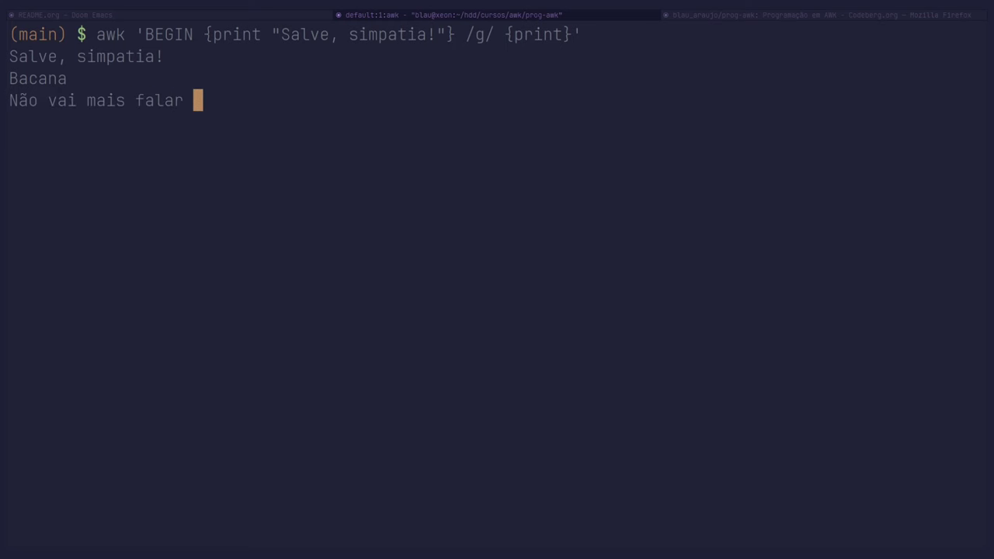
text(comigo)
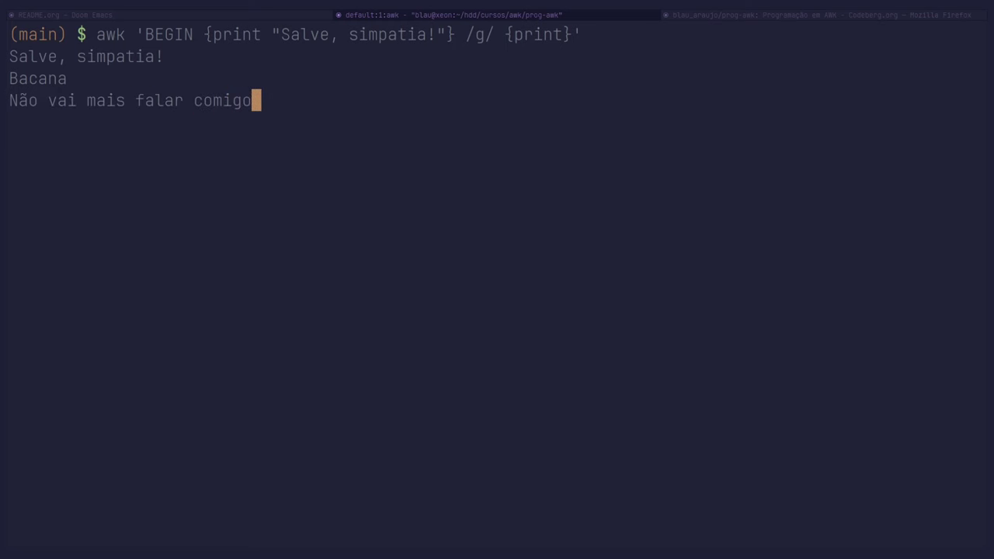
text(?)
key(Return)
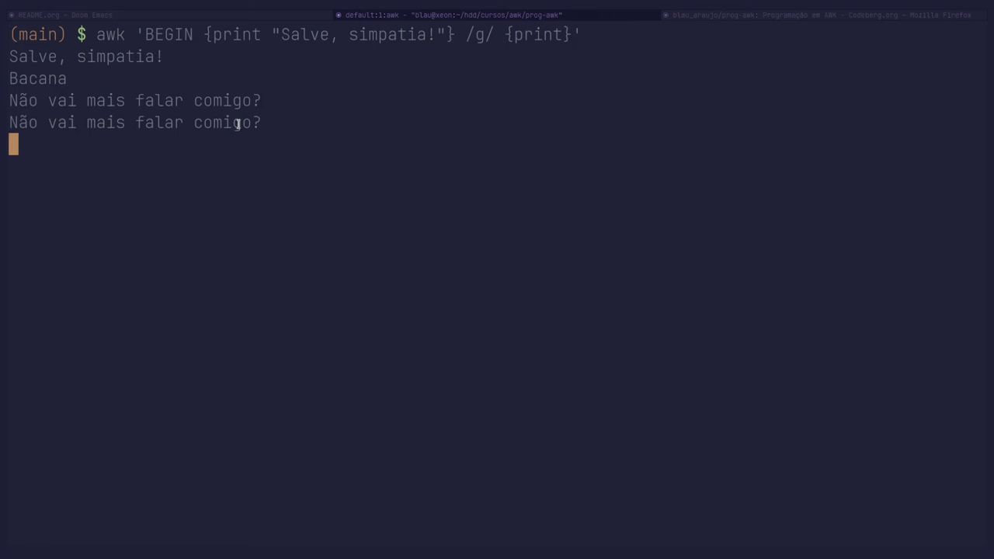
drag(235, 122, 241, 122)
- Send 'Agora sim......' and 'Você é chapa demais!', mark /g/, then end awk with Ctrl+D
text(A)
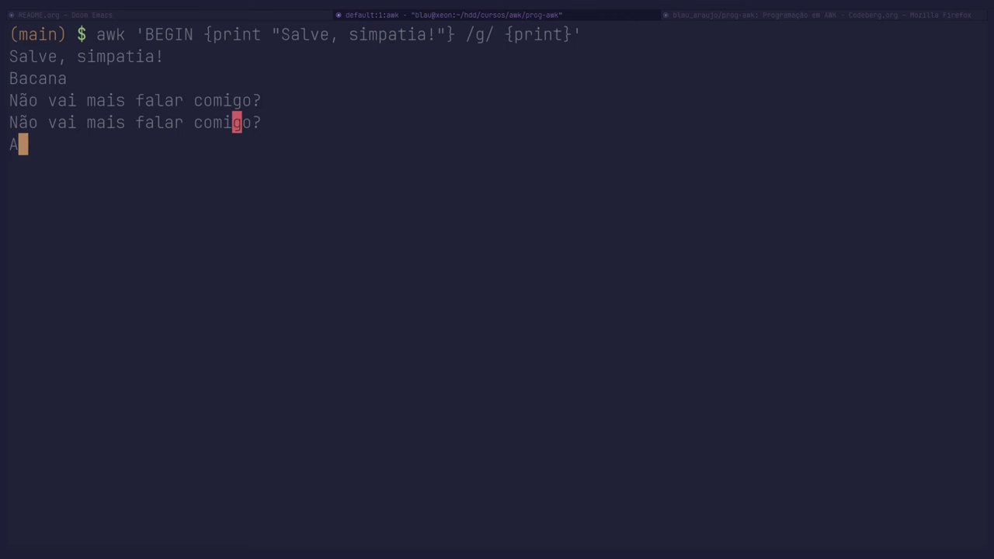
text(gora si)
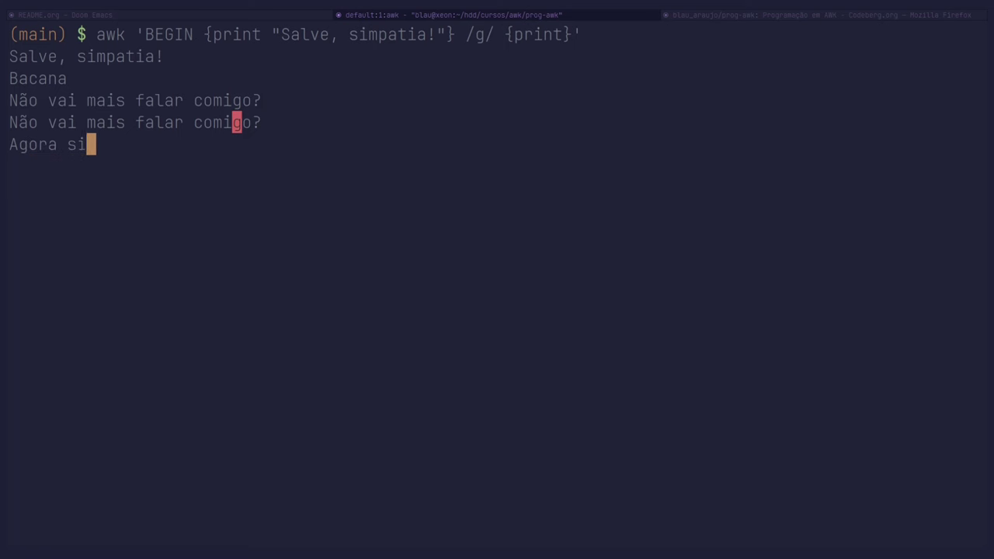
text(m......)
key(Return)
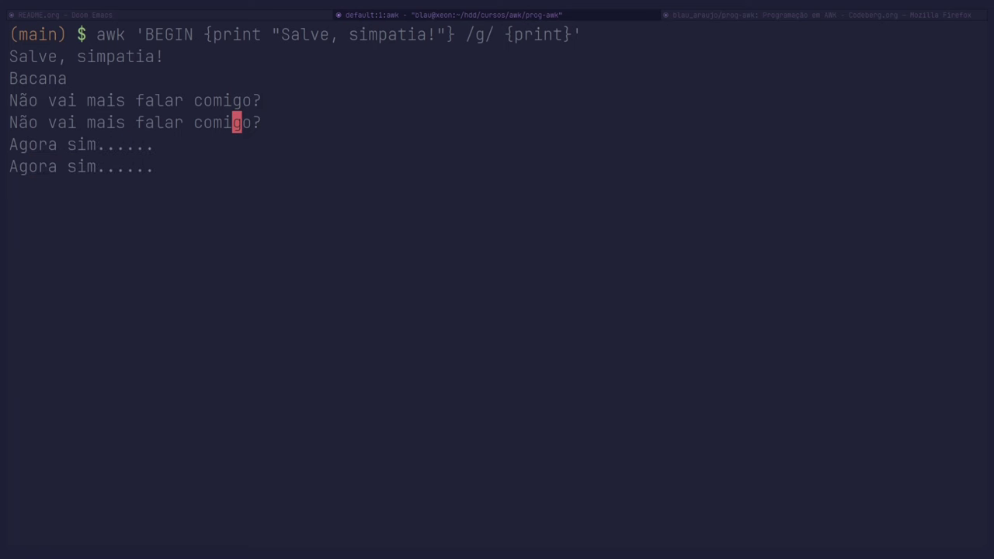
text(V)
text(ocê é )
text(cha)
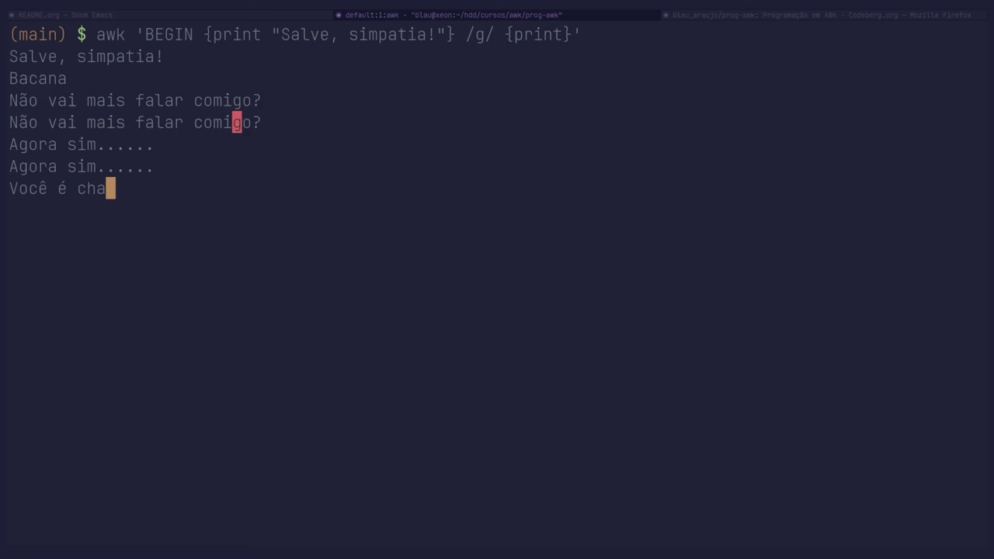
text(pa demai)
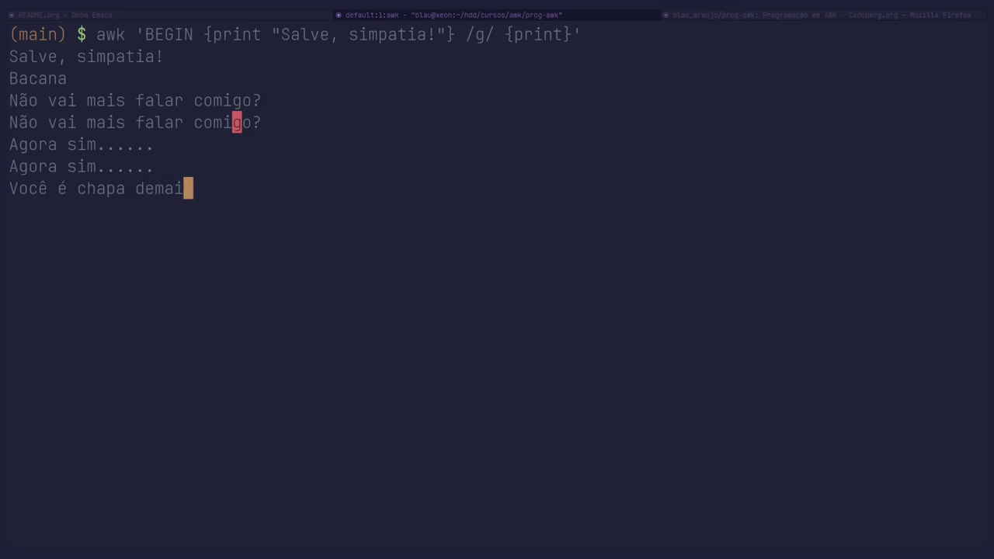
text(s!)
key(Return)
double_click(476, 35)
key(ctrl+d)
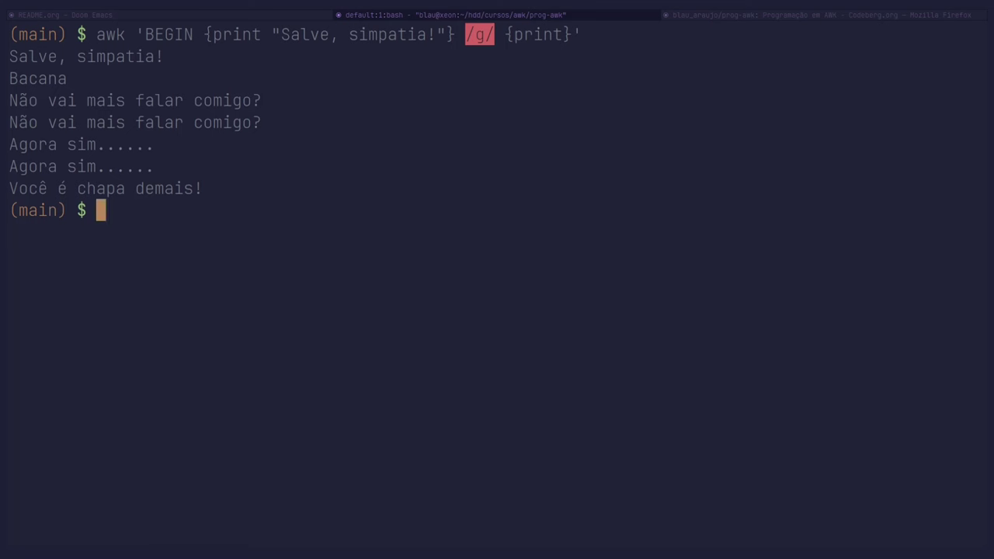
- Run grep 'g' on the typed lines Falaê and 'Agora vai....', echoing only the latter
text(gre)
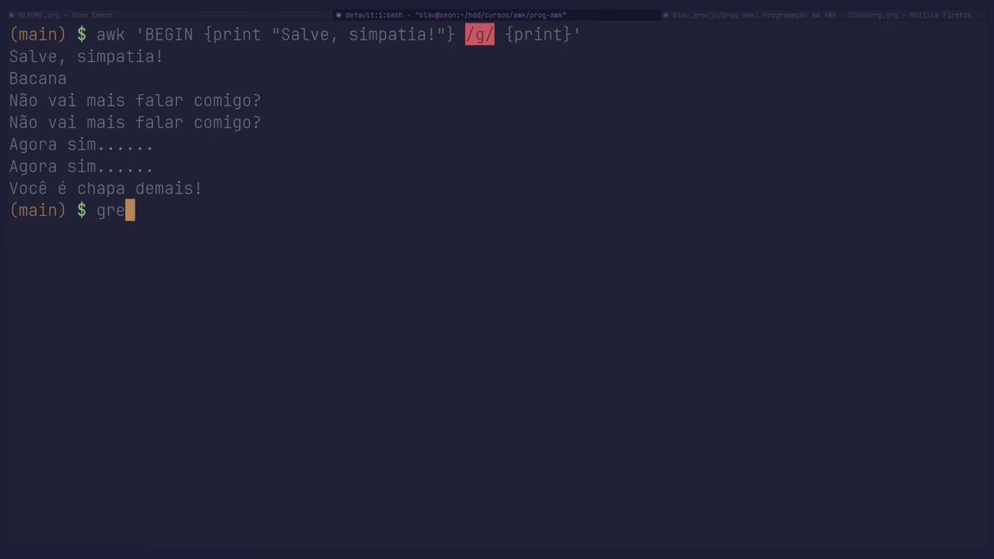
text(p ')
text(g')
key(Return)
text(Fala^e)
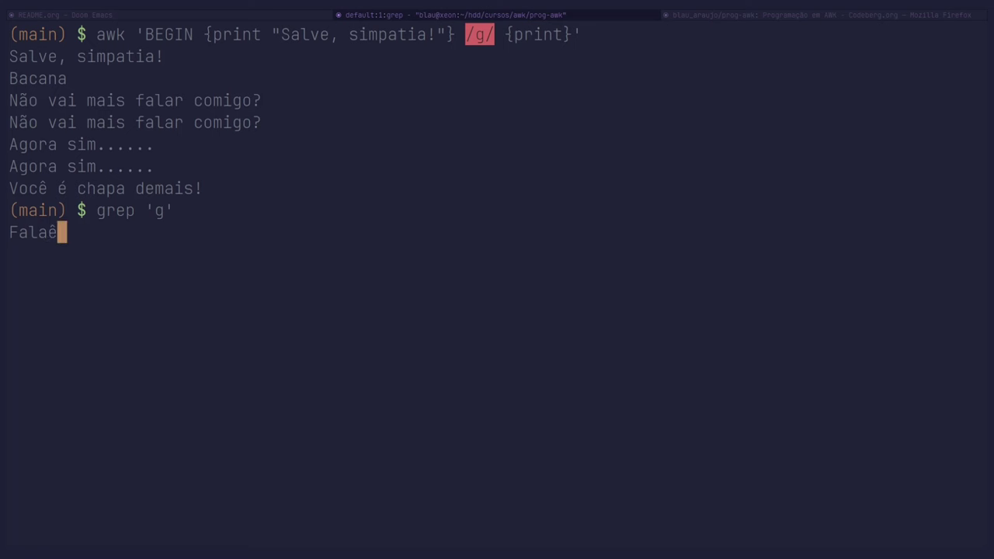
key(Return)
text(Ago)
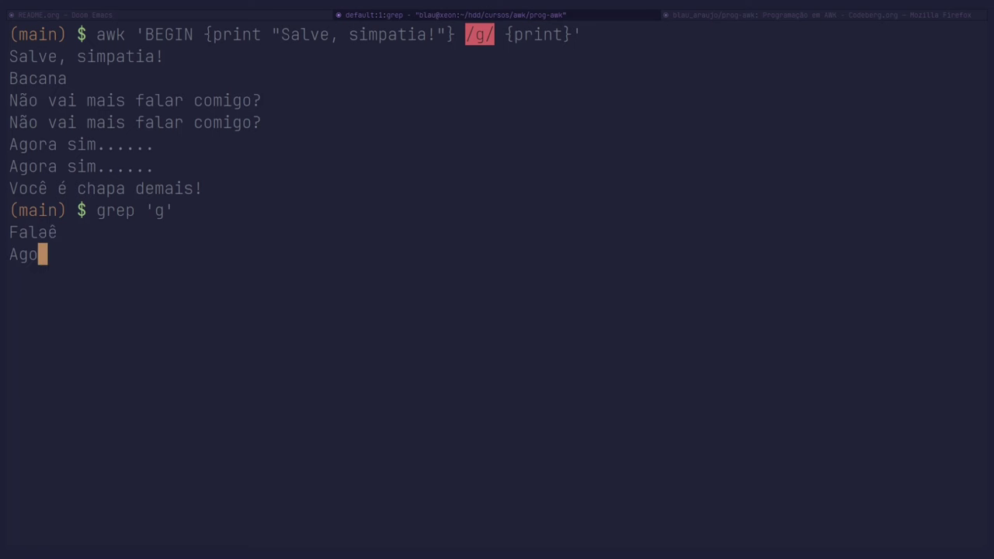
text(ra vai....)
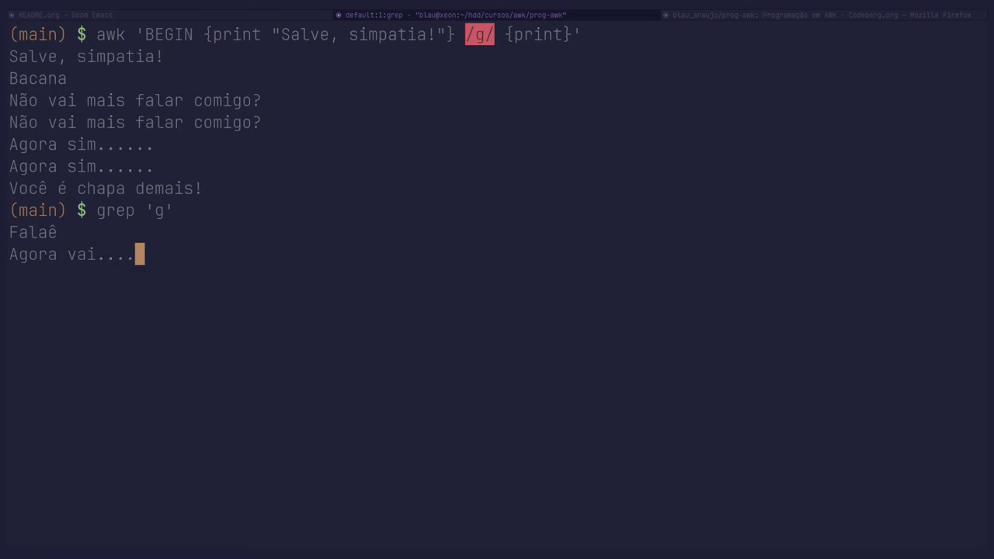
key(Return)
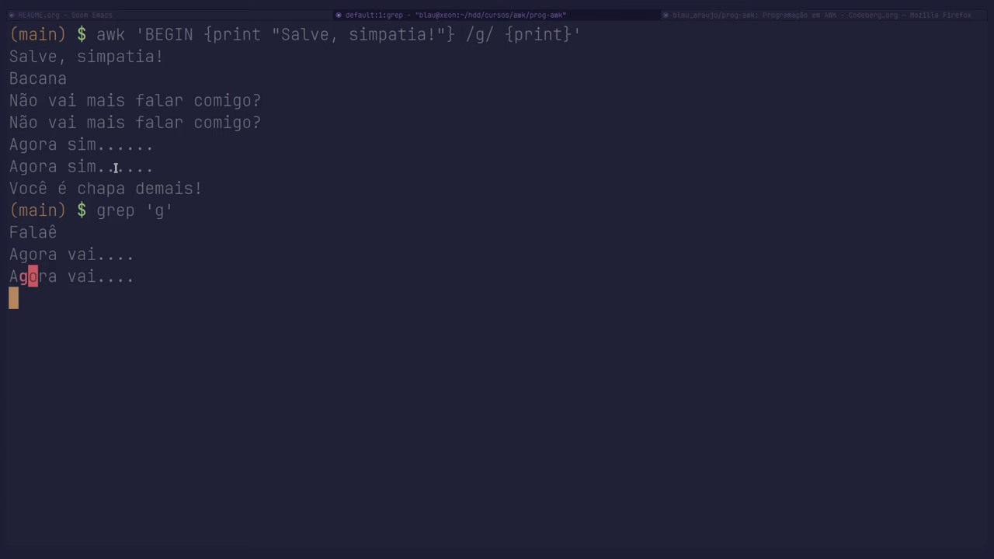
key(ctrl+d)
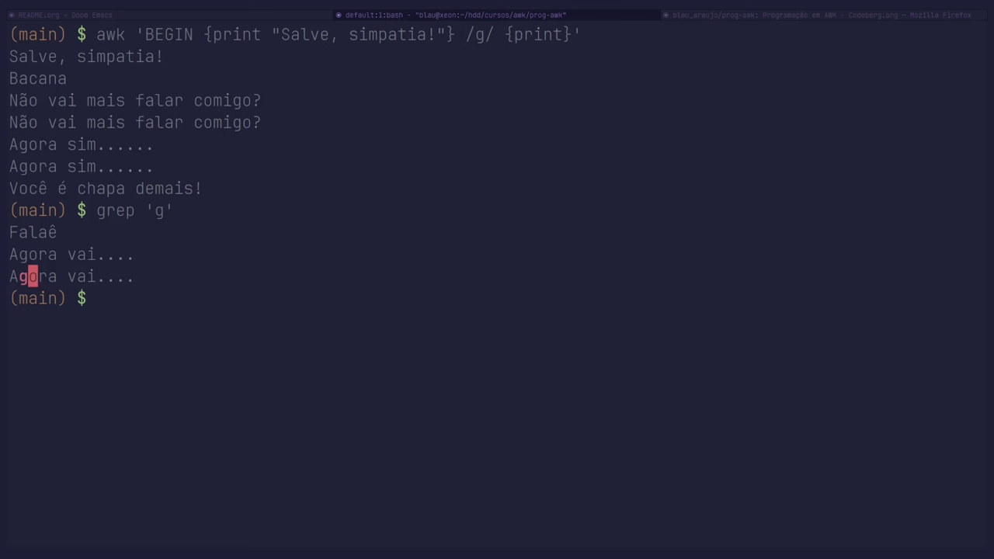
- Clear the screen, recall the awk command and delete its BEGIN block, /g/ and {print}, leaving awk ''
key(ctrl+l)
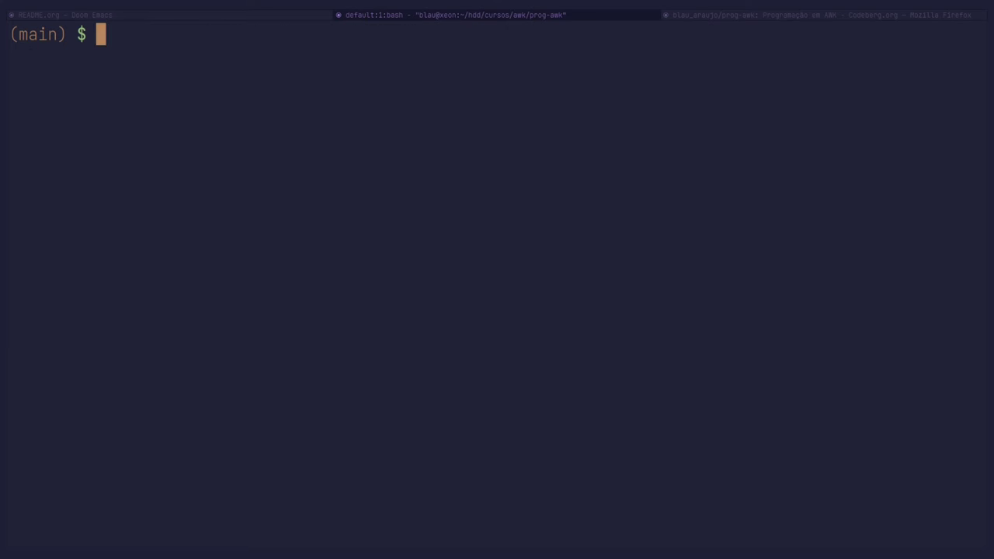
key(Up)
key(Up)
key(Left)
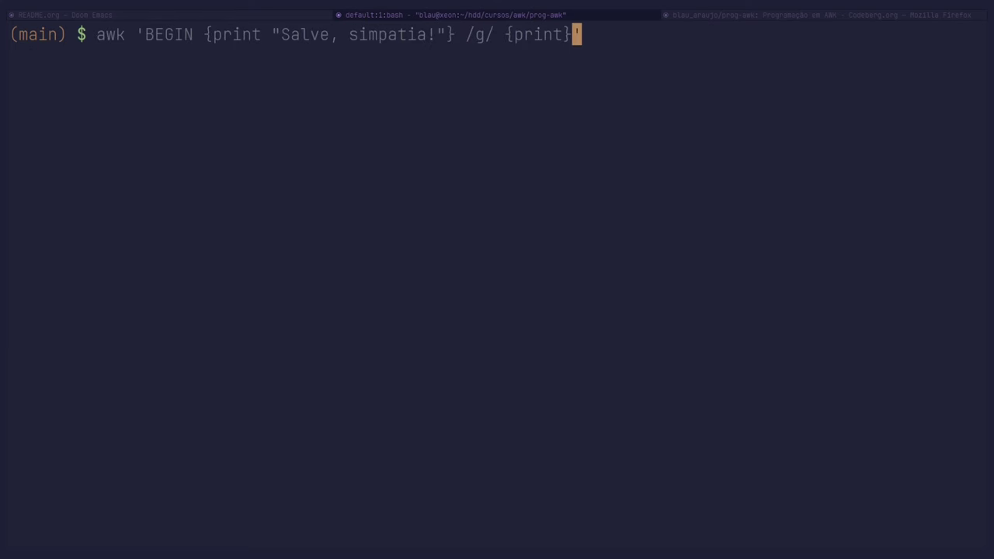
key(Left)
key(Left)
key(Left)
key(Left)
key(Left)
key(Left)
key(Left)
key(BackSpace)
key(BackSpace)
key(BackSpace)
key(BackSpace)
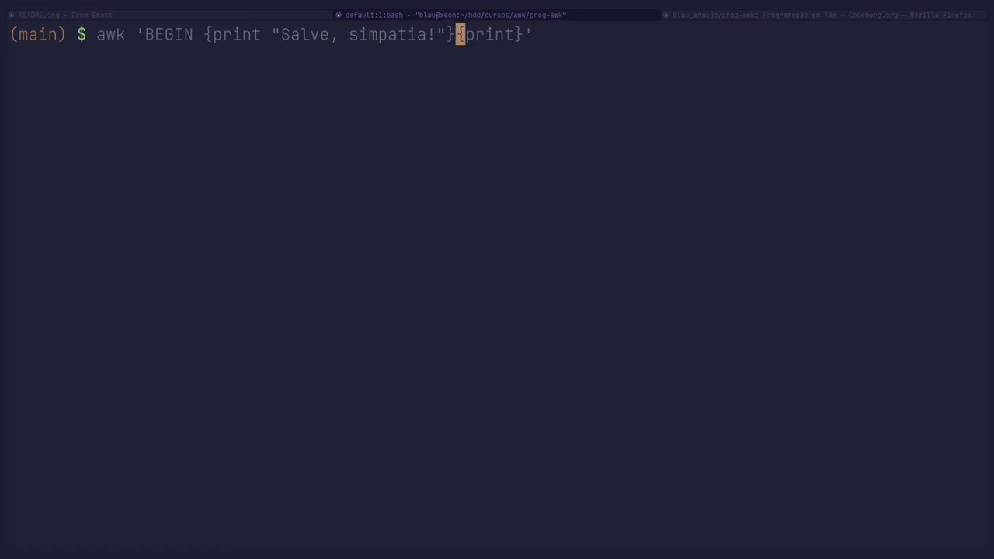
key(BackSpace)
key(BackSpace)
key(BackSpace)
key(BackSpace)
key(BackSpace)
key(BackSpace)
key(BackSpace)
key(BackSpace)
key(BackSpace)
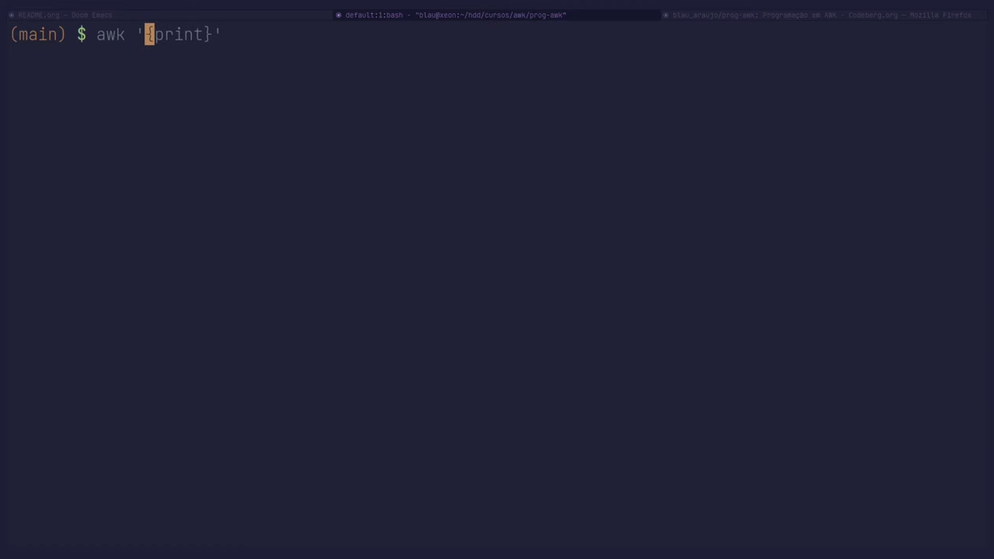
key(Right)
key(Right)
key(Right)
key(Right)
key(Right)
key(Right)
key(Right)
key(BackSpace)
key(BackSpace)
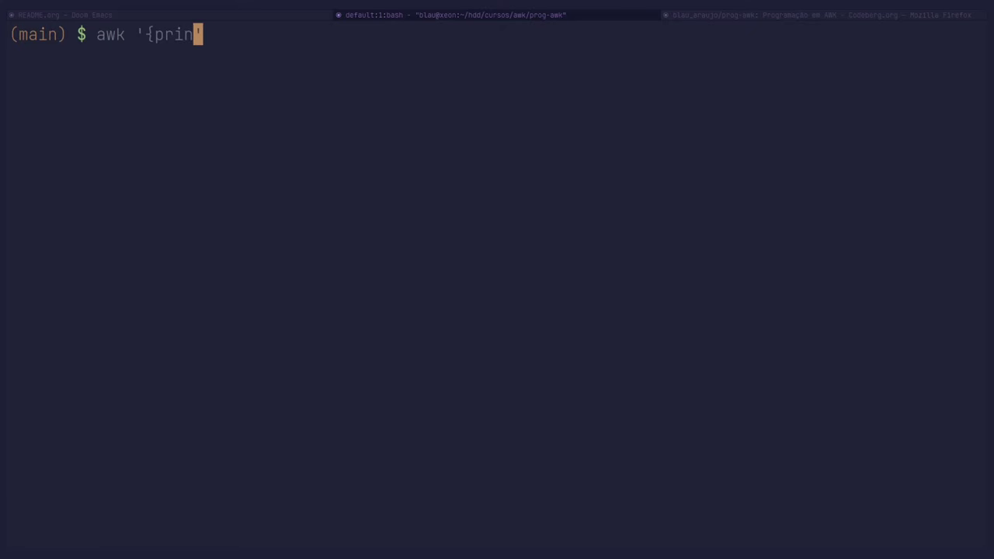
key(BackSpace)
key(BackSpace)
key(BackSpace)
key(BackSpace)
key(BackSpace)
text(?)
key(BackSpace)
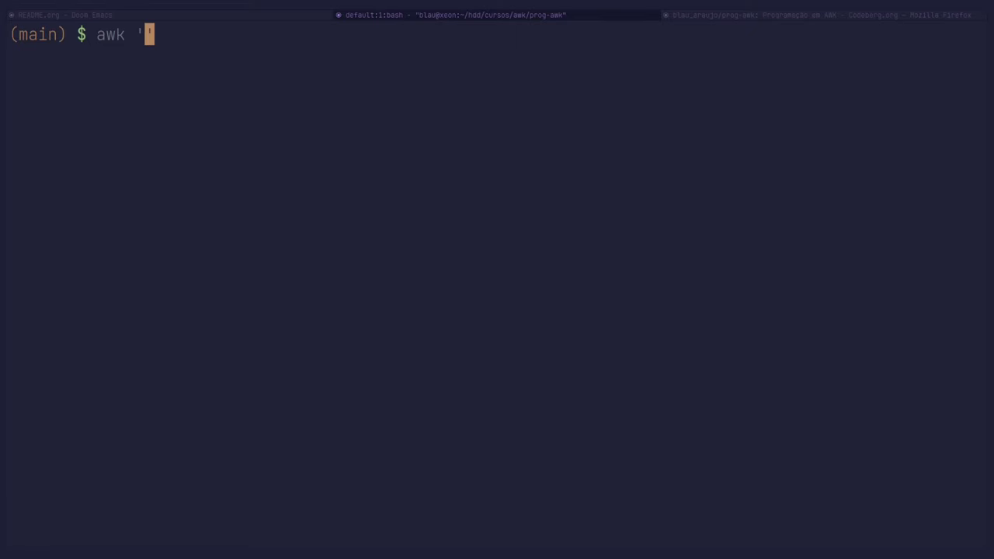
- Type the pattern "banana" == "banana" inside the awk program quotes
text("")
key(Left)
text(bana)
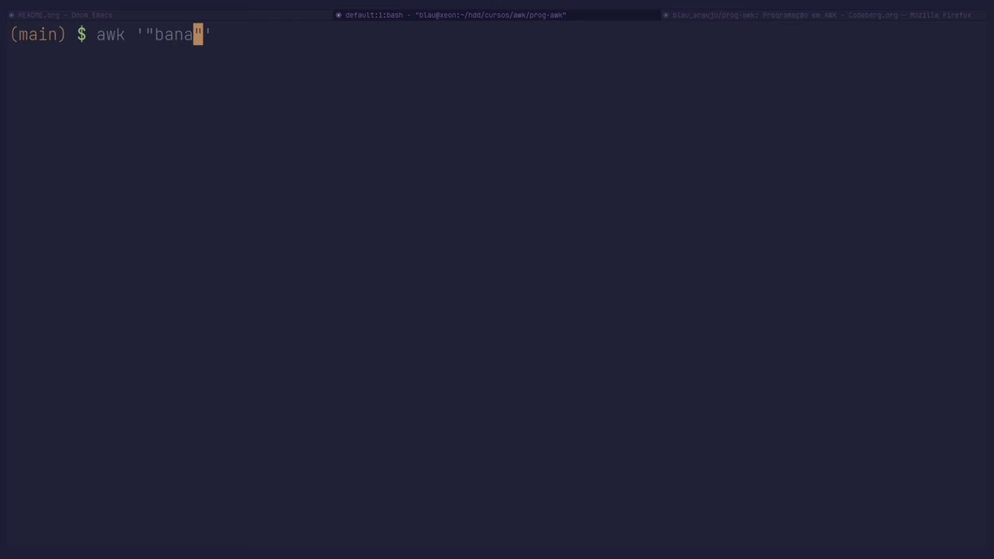
text(na)
key(Right)
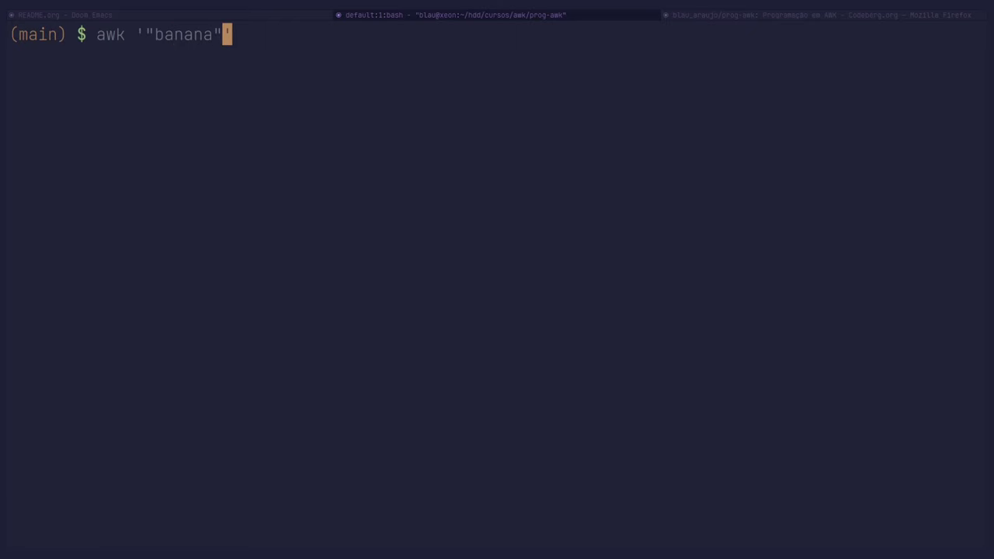
text(== "ba)
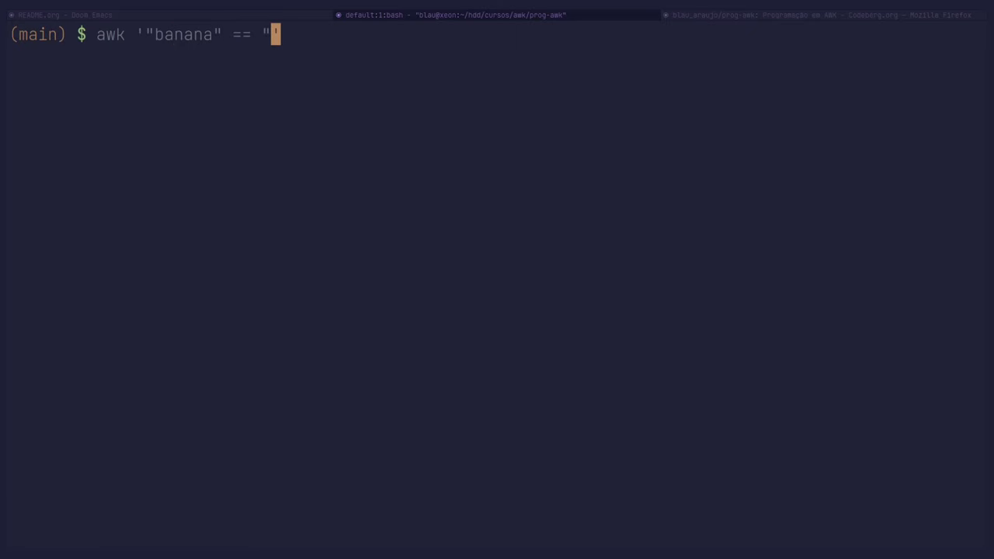
text(")
key(Left)
text(banana)
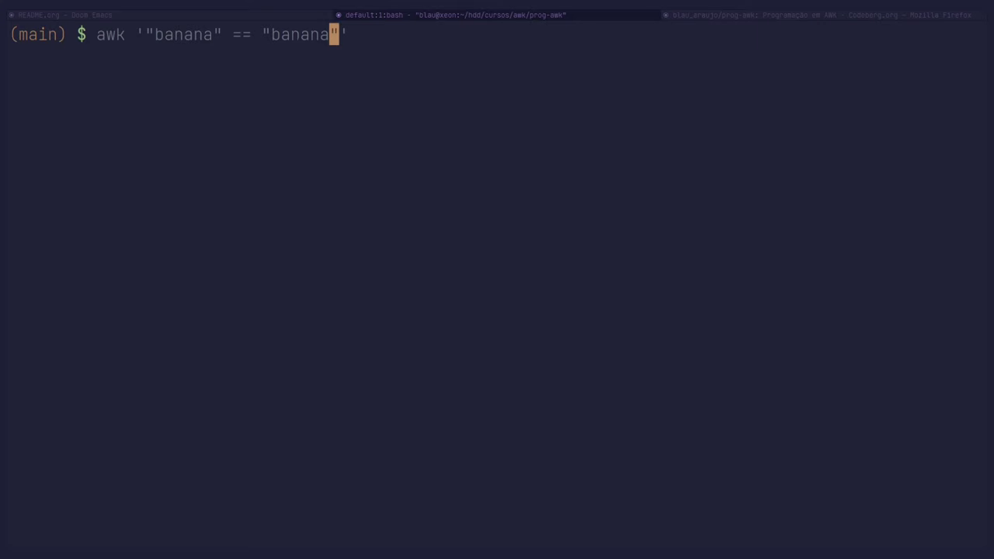
- Add the file argument exemplos/nomes.txt, completing the name with Tab
key(Right)
key(BackSpace)
text(exemp)
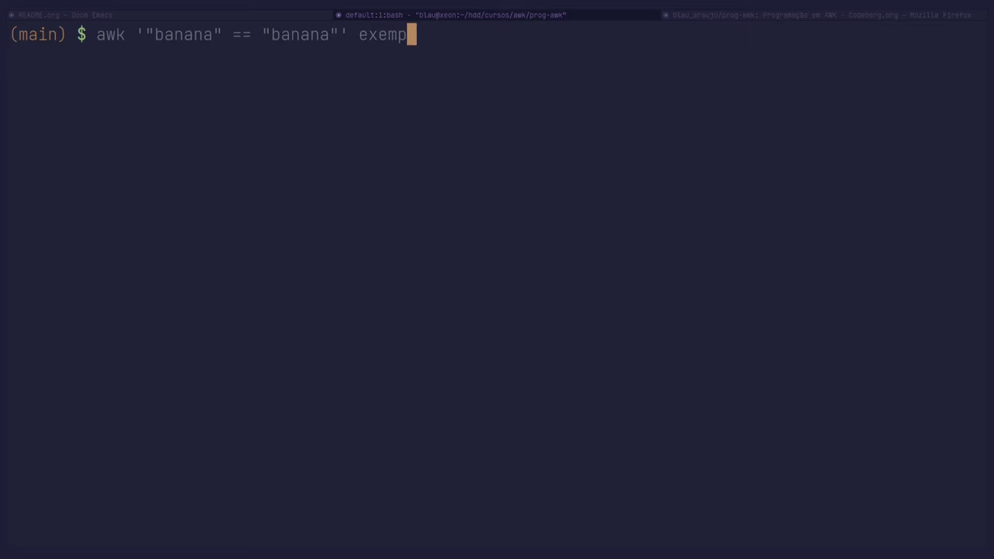
text(lo/)
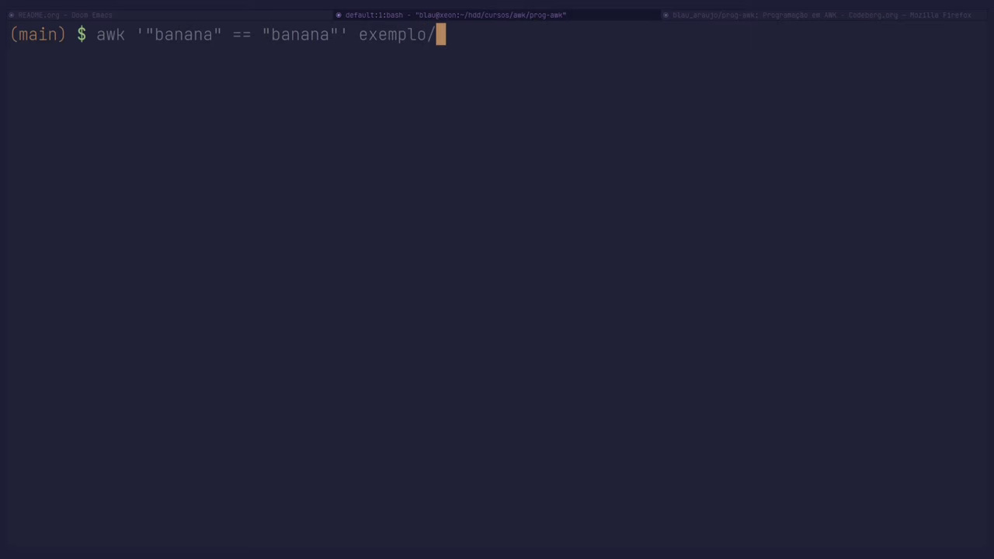
text(nome)
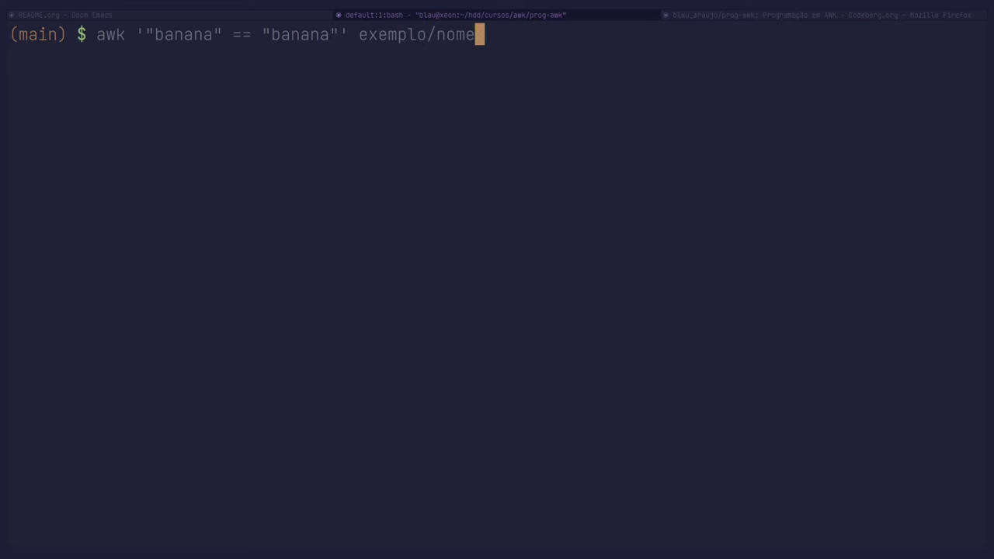
key(BackSpace)
key(BackSpace)
key(BackSpace)
key(BackSpace)
key(BackSpace)
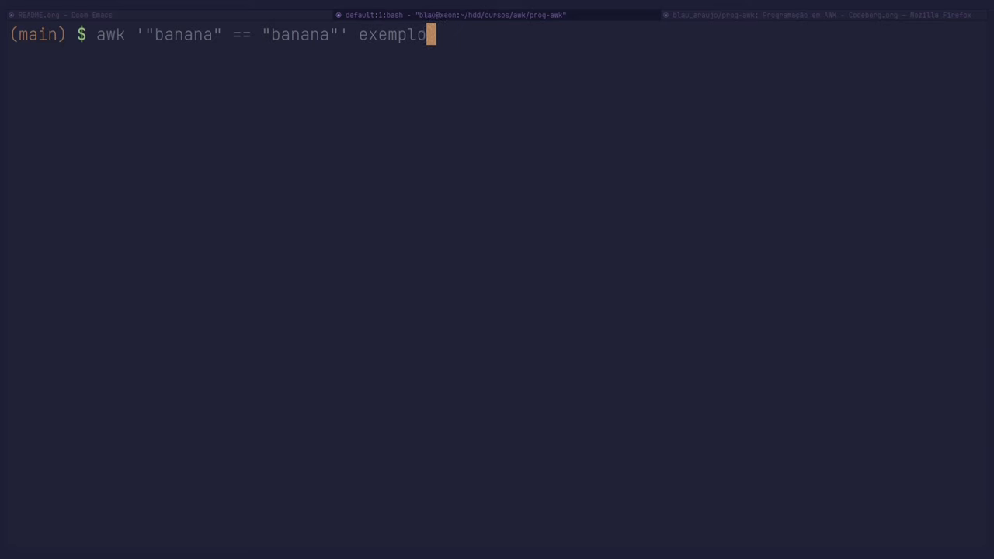
text(s/n)
key(Tab)
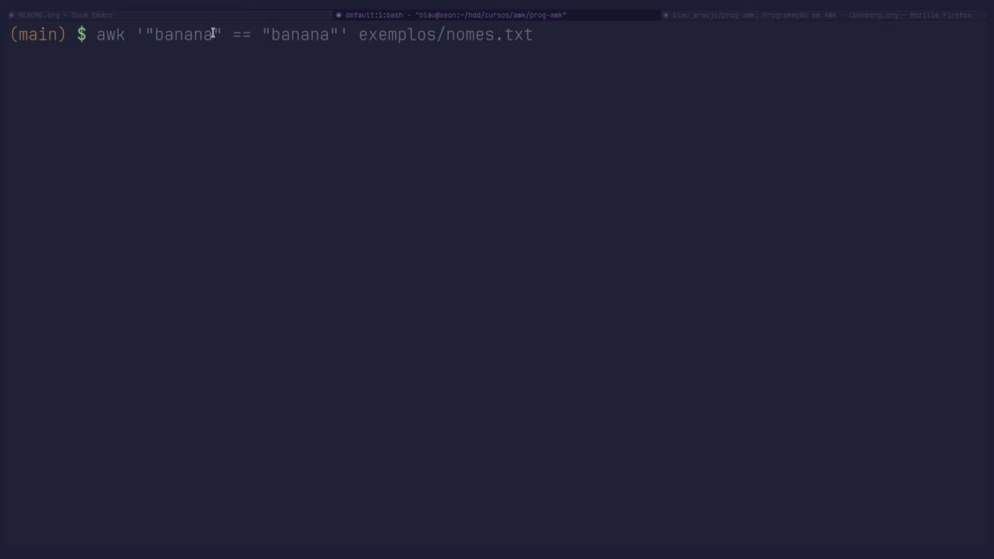
- Highlight the parts of the "banana" == "banana" comparison, then run it to print all three names
drag(147, 31, 338, 29)
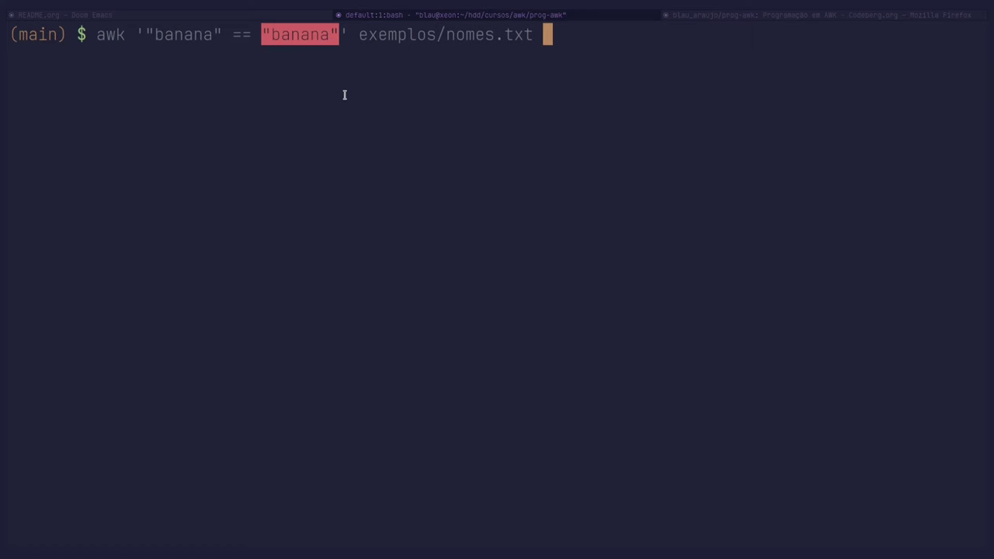
mouse_move(156, 31)
mouse_down()
mouse_move(247, 15)
mouse_move(253, 34)
mouse_up()
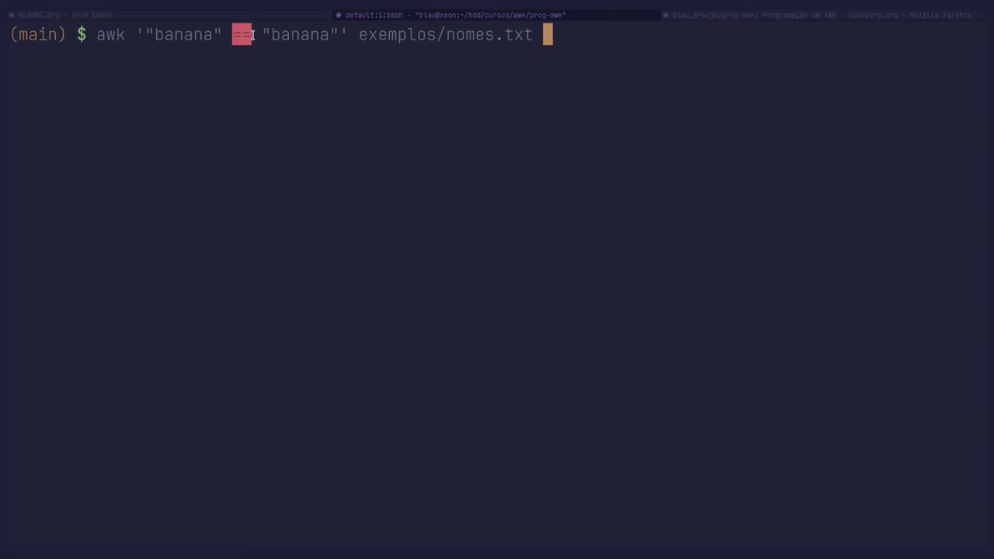
double_click(181, 39)
drag(146, 35, 338, 34)
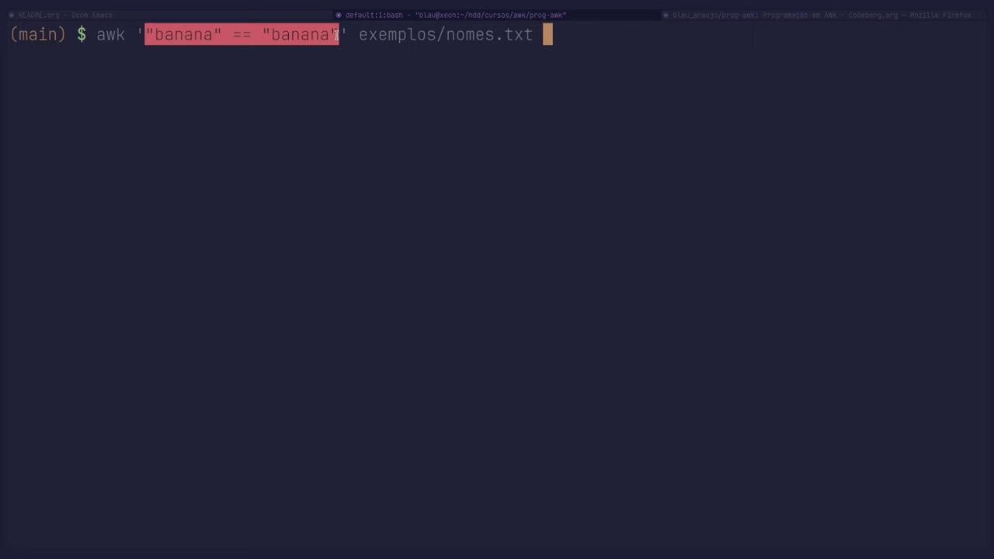
key(Return)
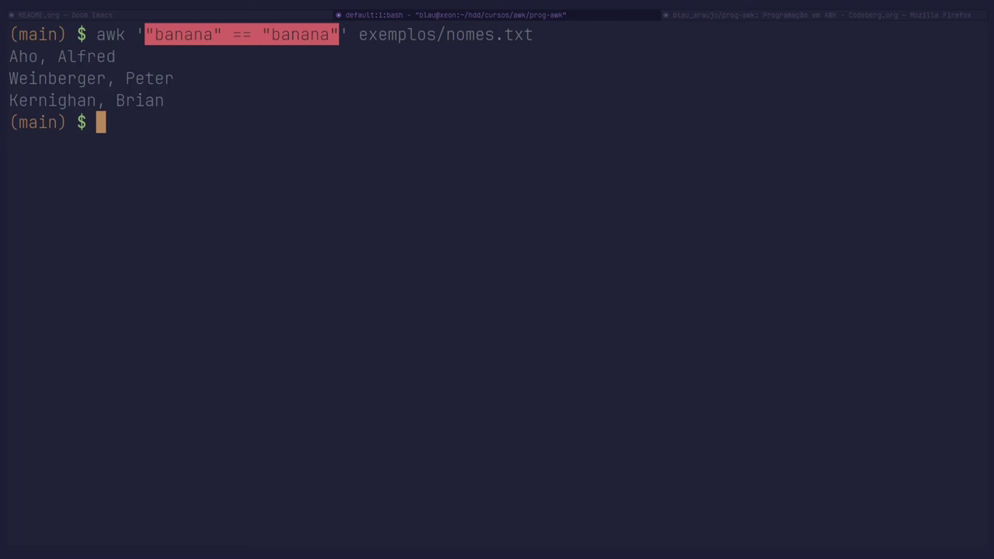
- Run awk '"banana" == "laranja"' on exemplos/nomes.txt, which prints no names, and highlight the pattern
key(Up)
key(Left)
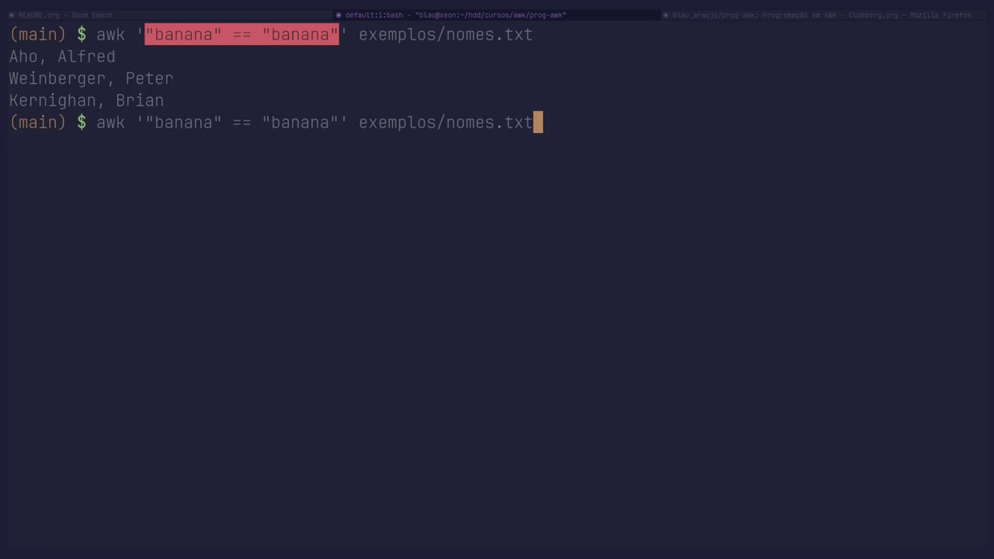
key(Left)
key(Left)
key(Left)
key(Left)
key(Left)
key(Left)
key(Left)
key(Left)
key(Left)
key(BackSpace)
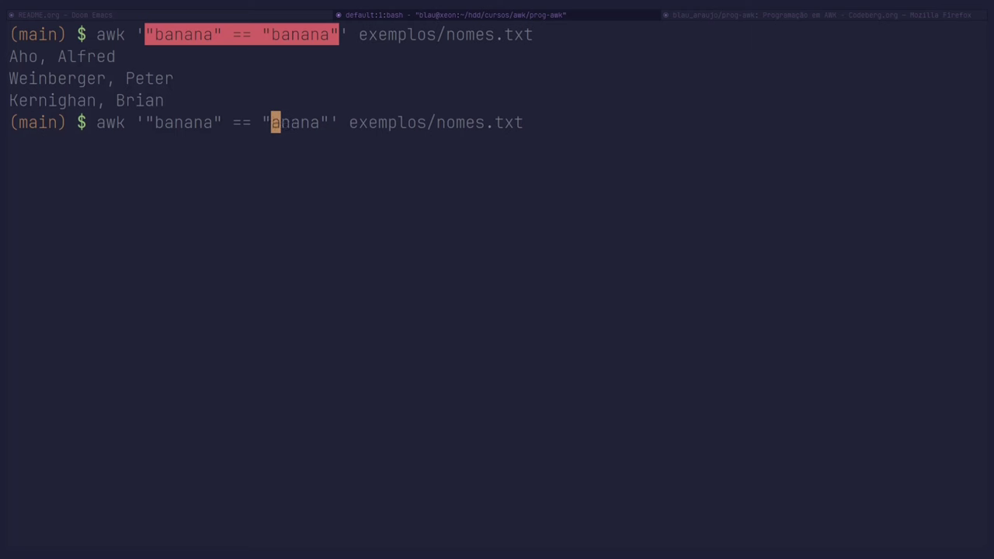
key(Delete)
key(Delete)
key(Delete)
key(Delete)
key(Delete)
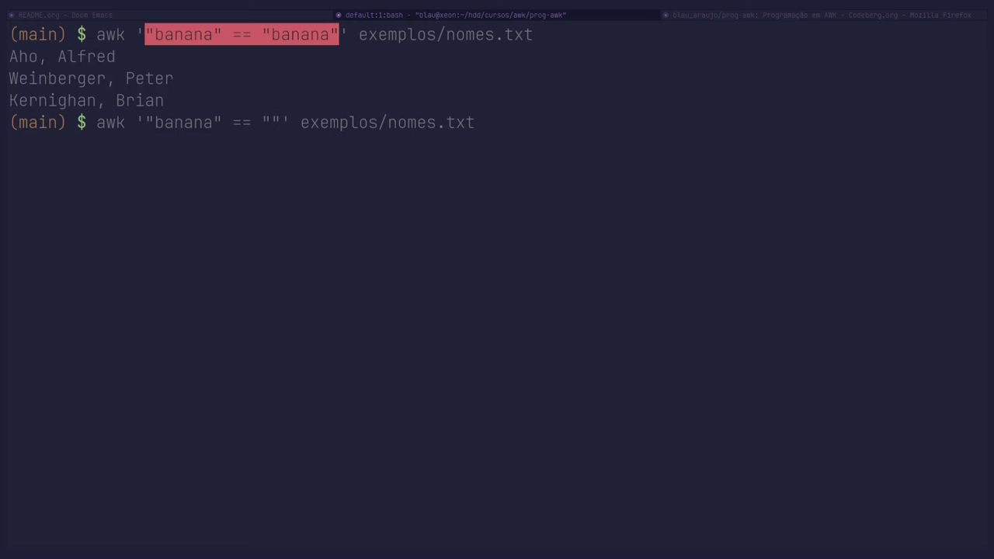
text(lara)
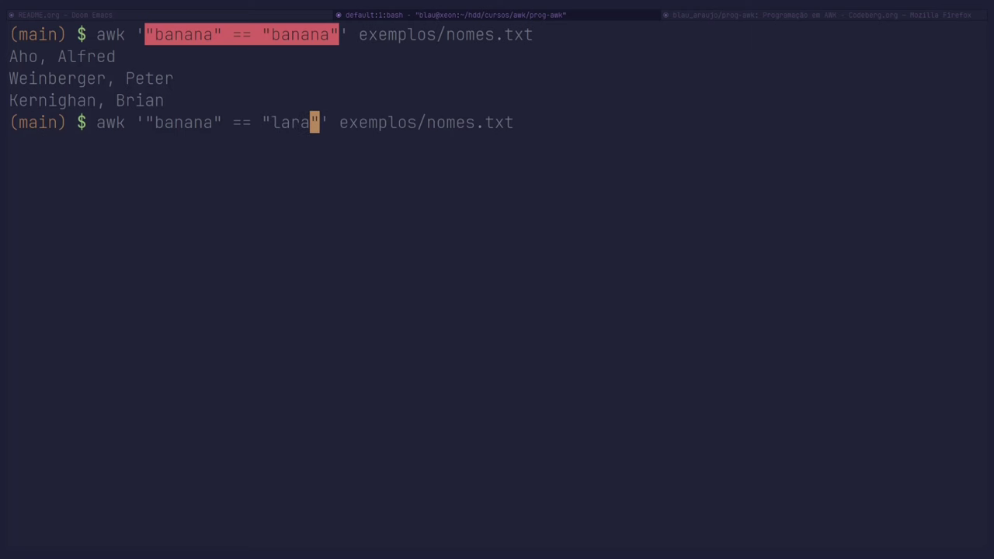
text(nja)
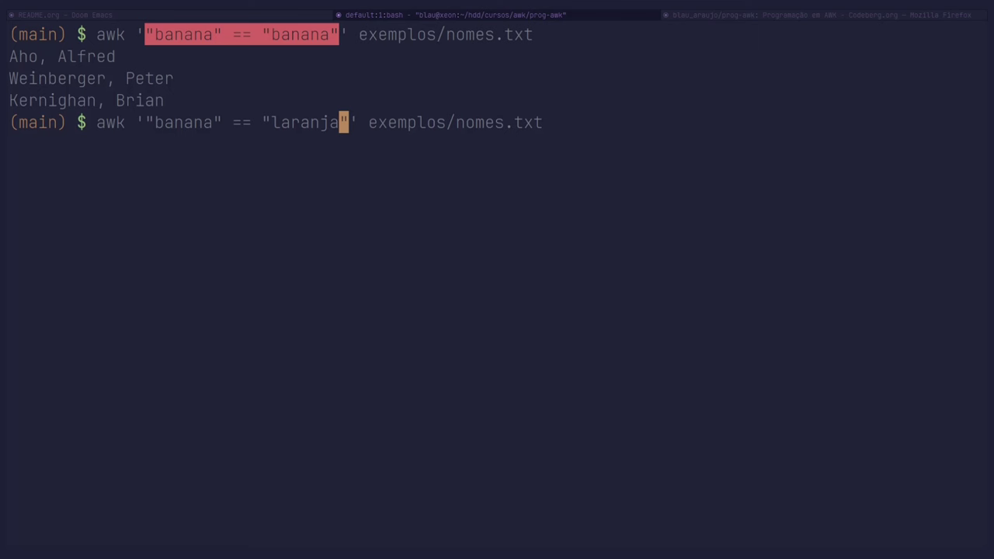
key(Return)
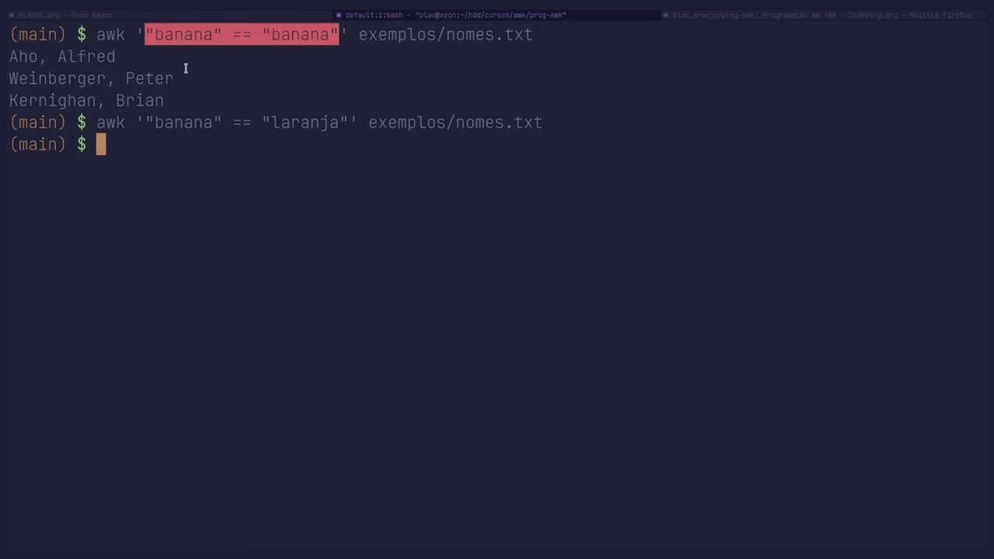
drag(146, 122, 350, 126)
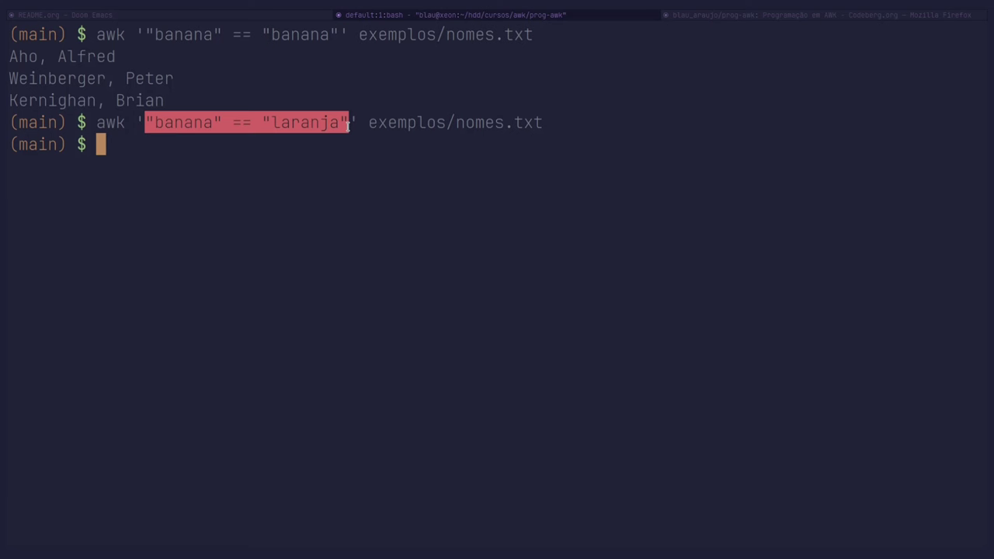
click(321, 178)
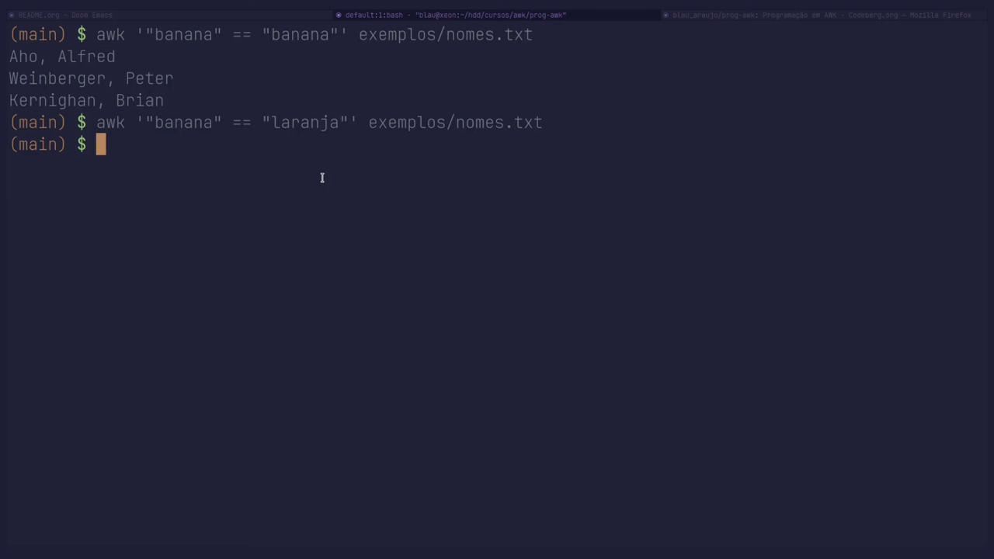
- In the recalled laranja command, try a {print} action, then erase it and the whole comparison pattern
key(Up)
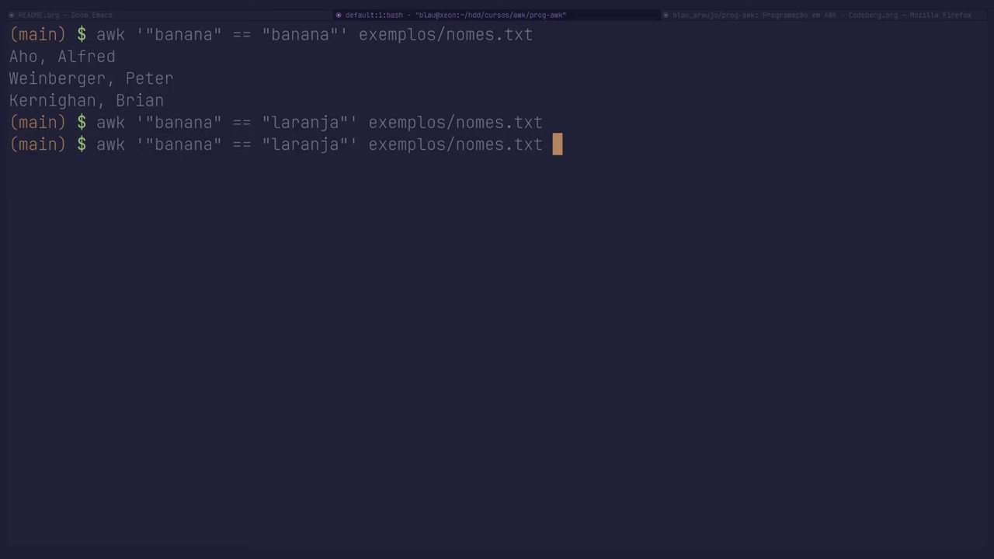
key(ctrl+Left)
key(ctrl+Left)
key(ctrl+Left)
key(Left)
key(Left)
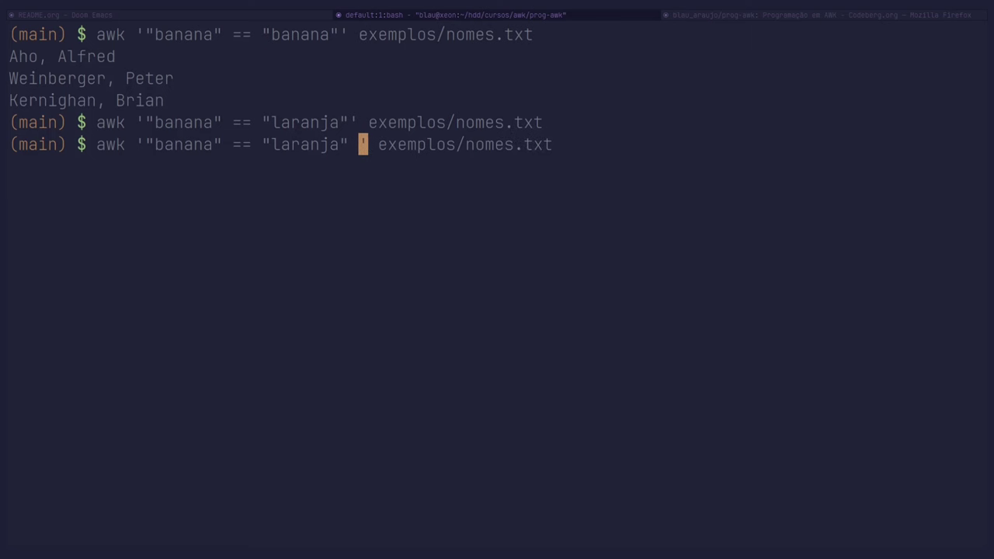
text({})
key(Left)
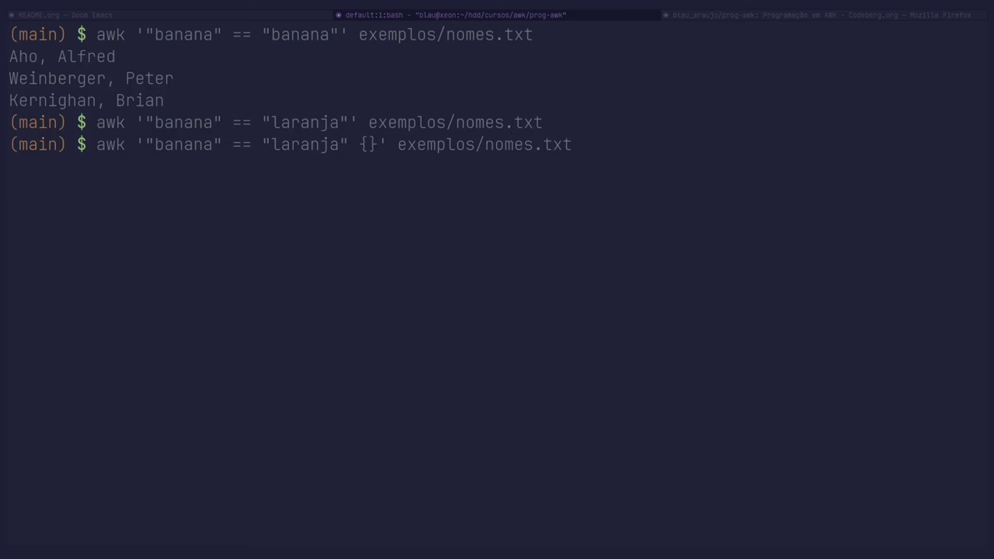
text(print)
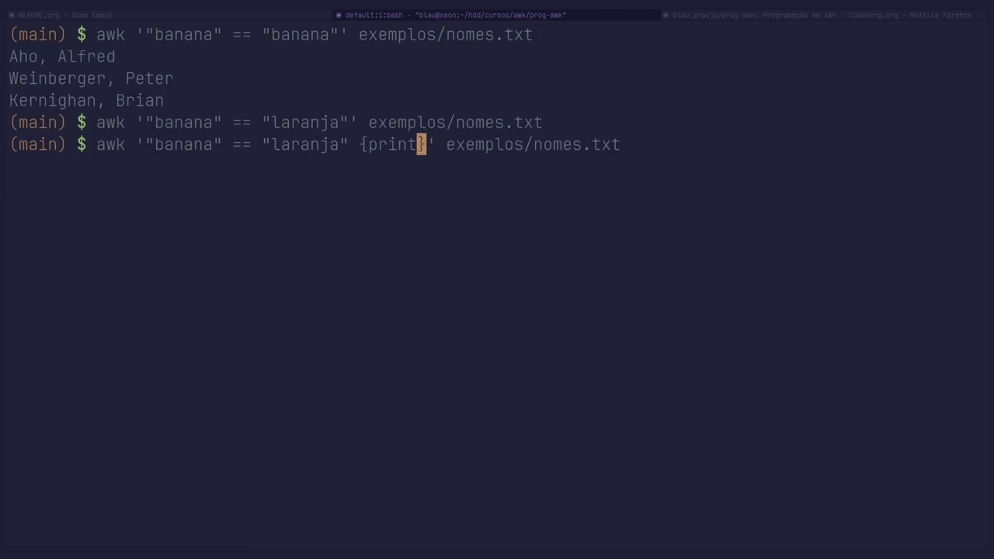
key(Right)
key(BackSpace)
key(BackSpace)
key(BackSpace)
key(BackSpace)
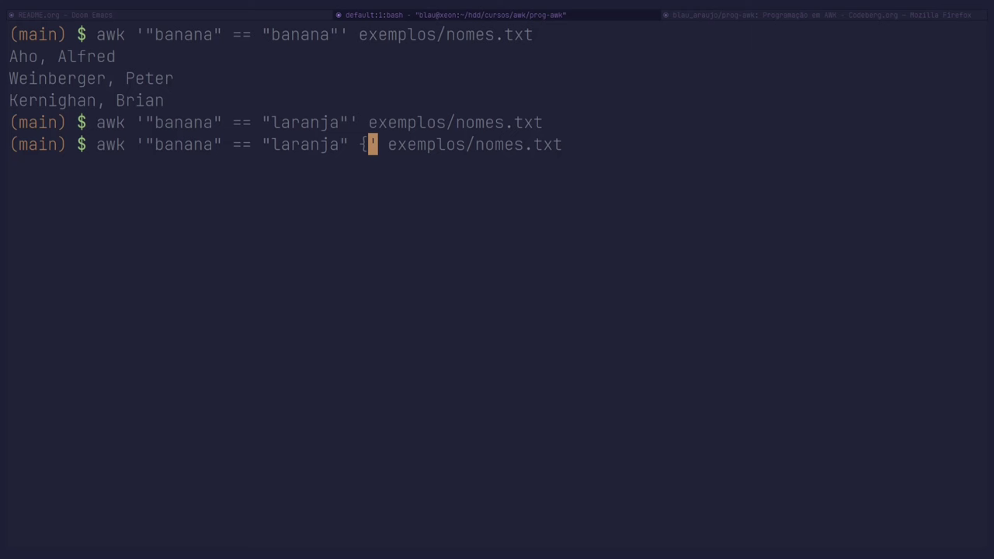
key(BackSpace)
key(BackSpace)
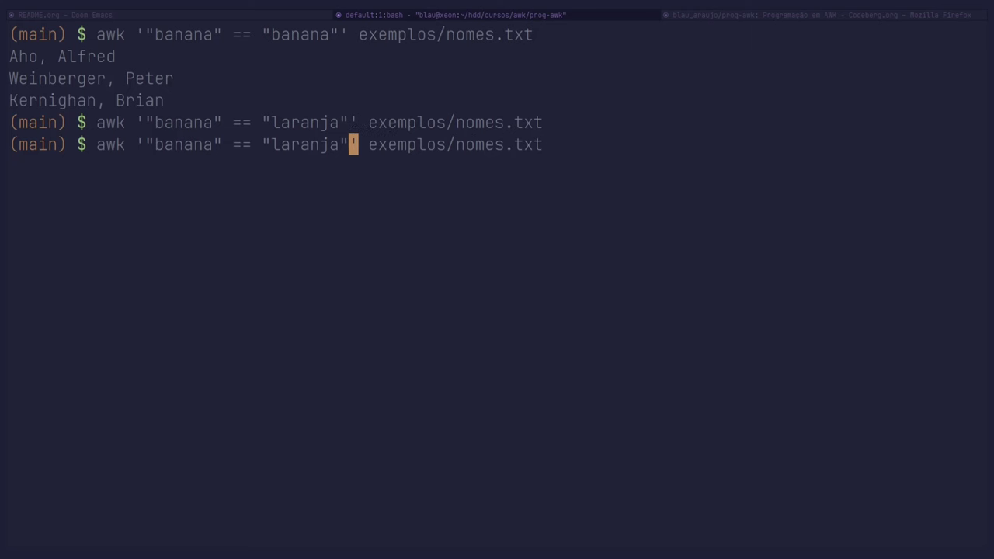
key(BackSpace)
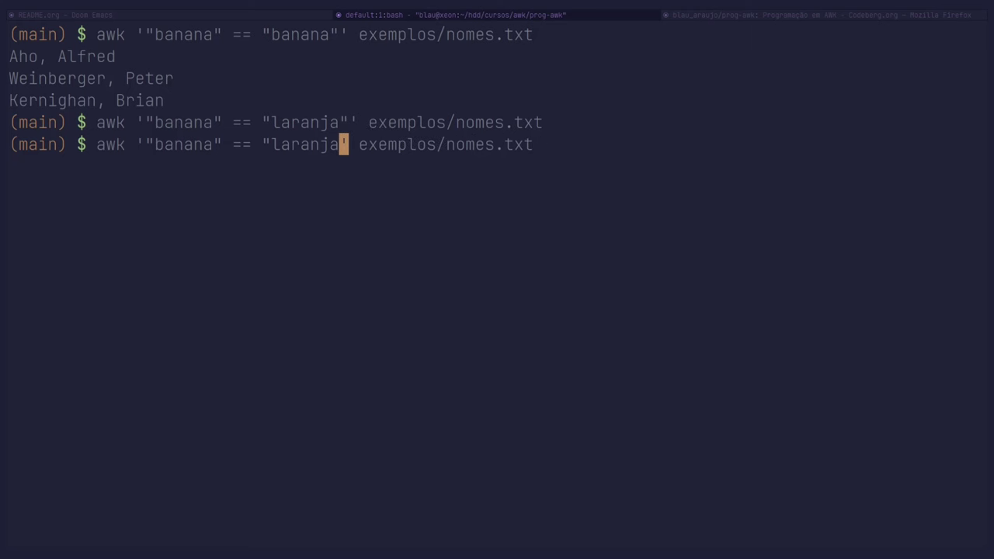
key(BackSpace)
key(BackSpace)
key(BackSpace)
key(BackSpace)
key(BackSpace)
key(BackSpace)
key(BackSpace)
key(BackSpace)
key(BackSpace)
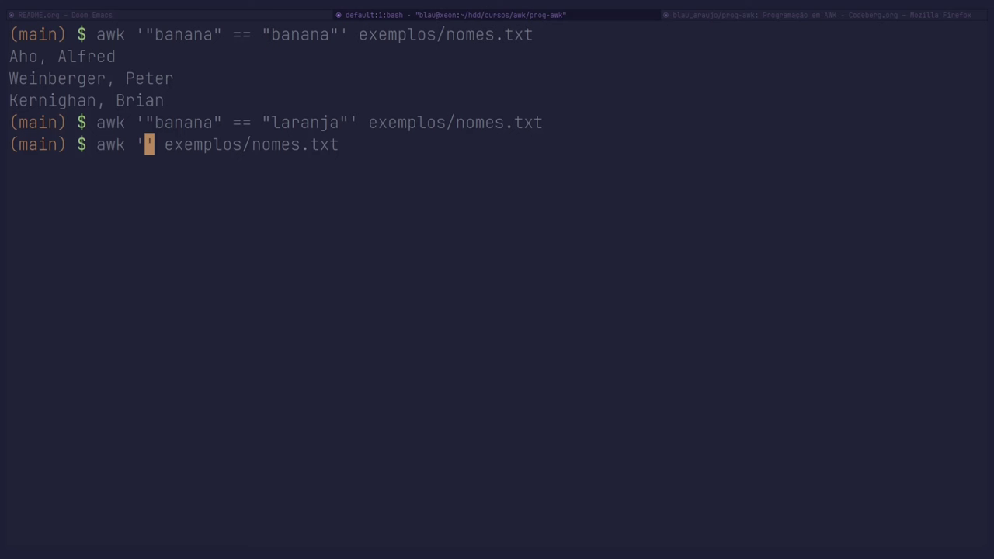
- Run awk '1' and then awk '1000' on exemplos/nomes.txt, each printing all three names
text(1)
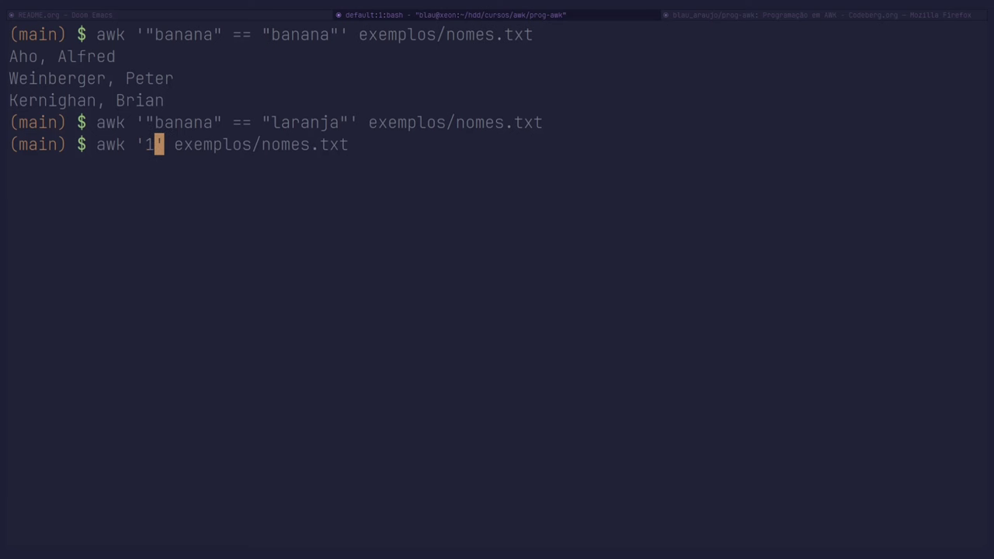
key(Return)
key(Up)
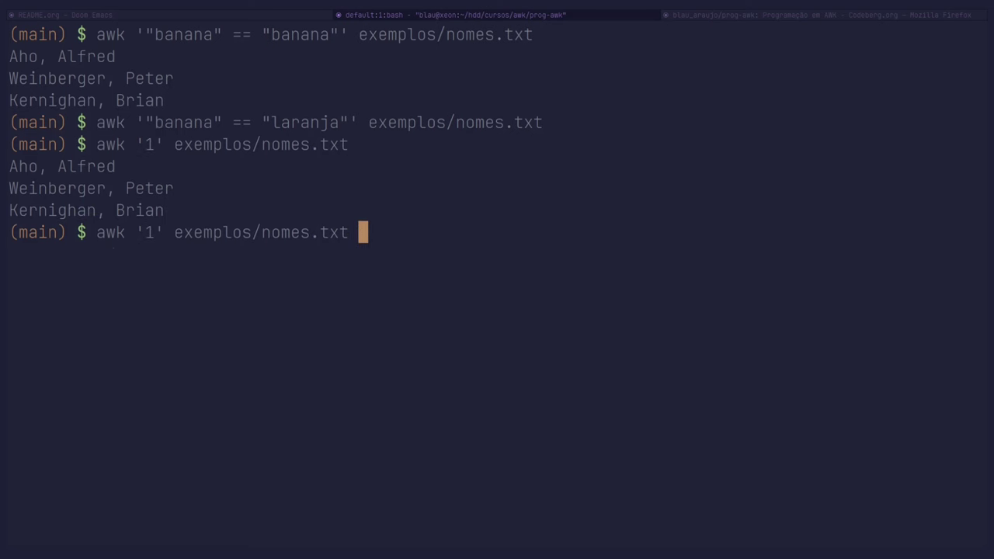
key(Left)
key(Left)
key(Left)
key(Left)
key(Left)
key(Left)
key(Left)
key(Left)
key(Left)
key(Left)
key(Right)
text(000)
key(Return)
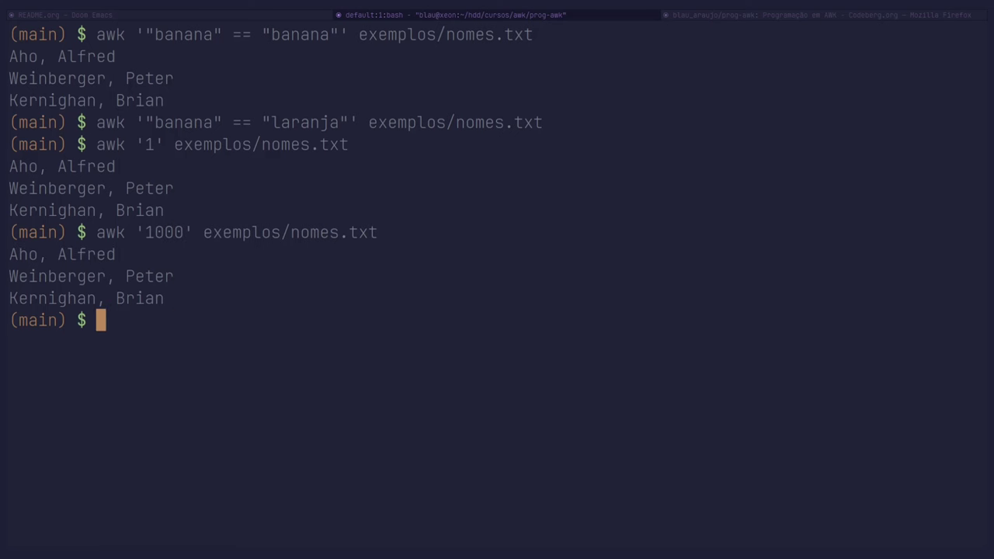
- Recall the awk '1000' command and strip its pattern down toward 0
key(Up)
key(Left)
key(Left)
key(Left)
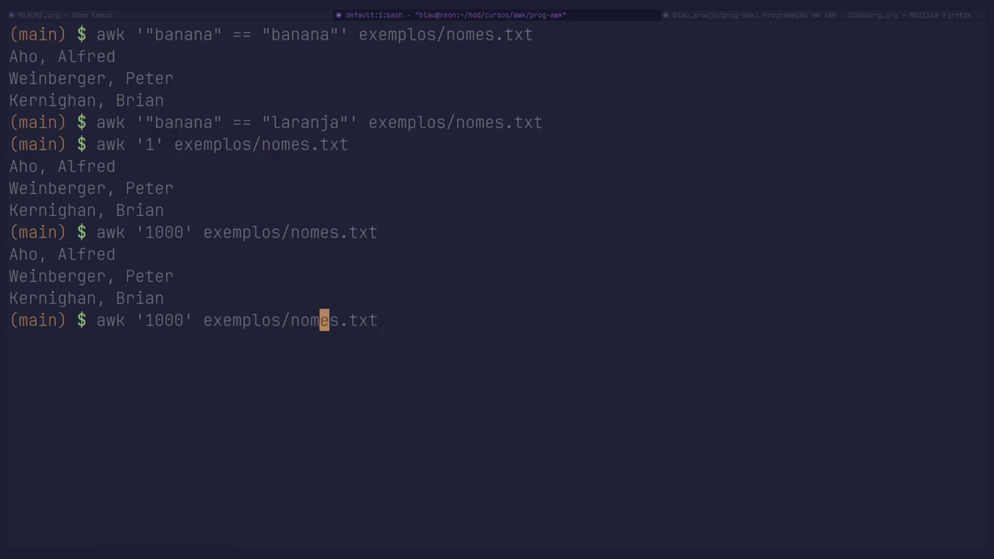
key(Left)
key(Left)
key(Left)
key(Left)
key(Left)
key(BackSpace)
key(BackSpace)
key(BackSpace)
key(BackSpace)
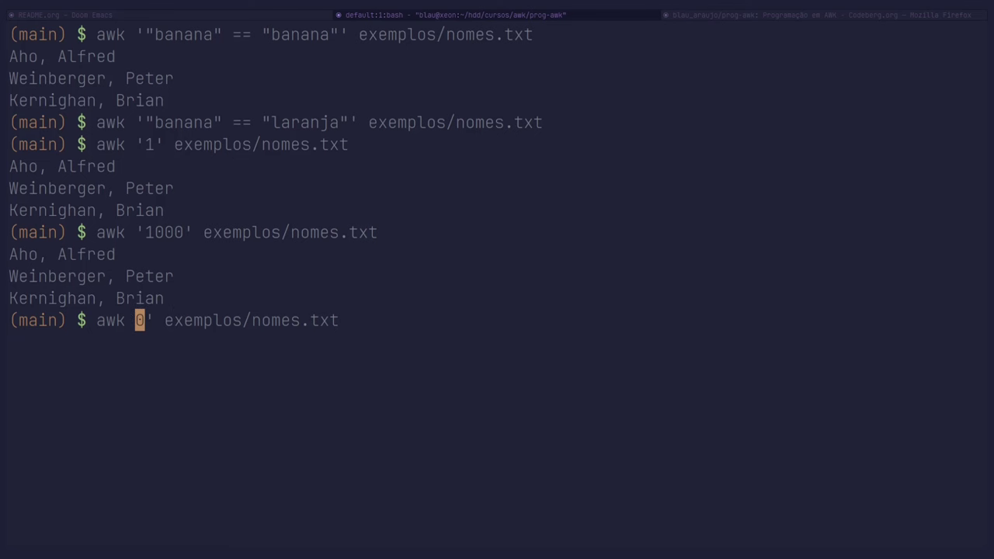
- Run awk '0' on exemplos/nomes.txt, which prints nothing, then recall the command for editing
text(')
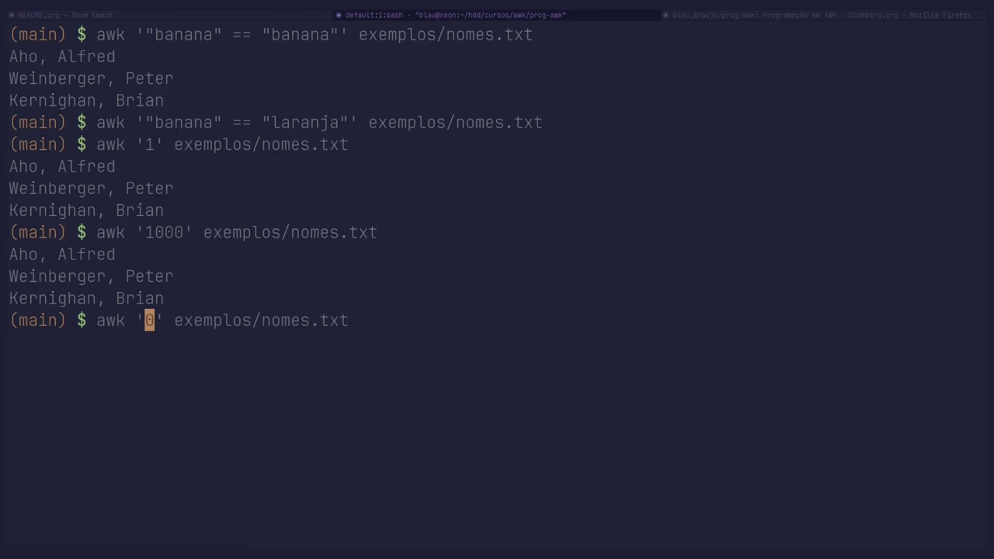
key(Return)
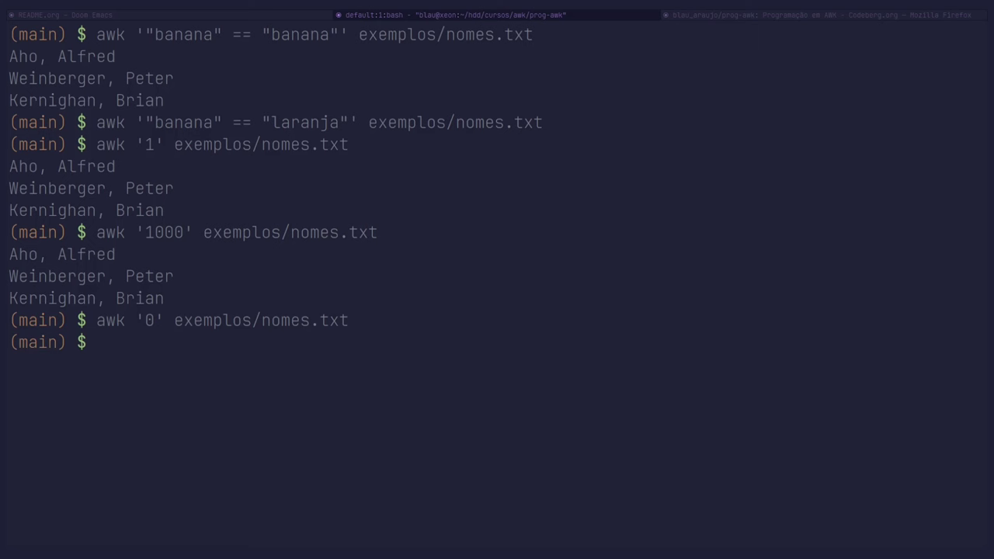
key(Up)
key(Left)
key(Left)
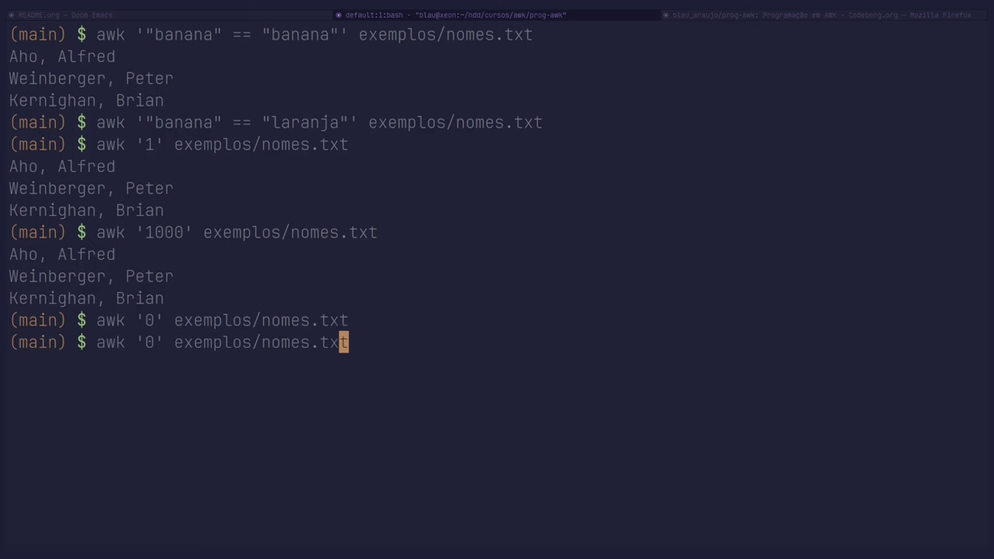
key(Left)
key(Left)
key(Left)
key(Left)
key(Left)
key(Left)
- Replace the 0 pattern with the uninitialized variable name banana
key(Delete)
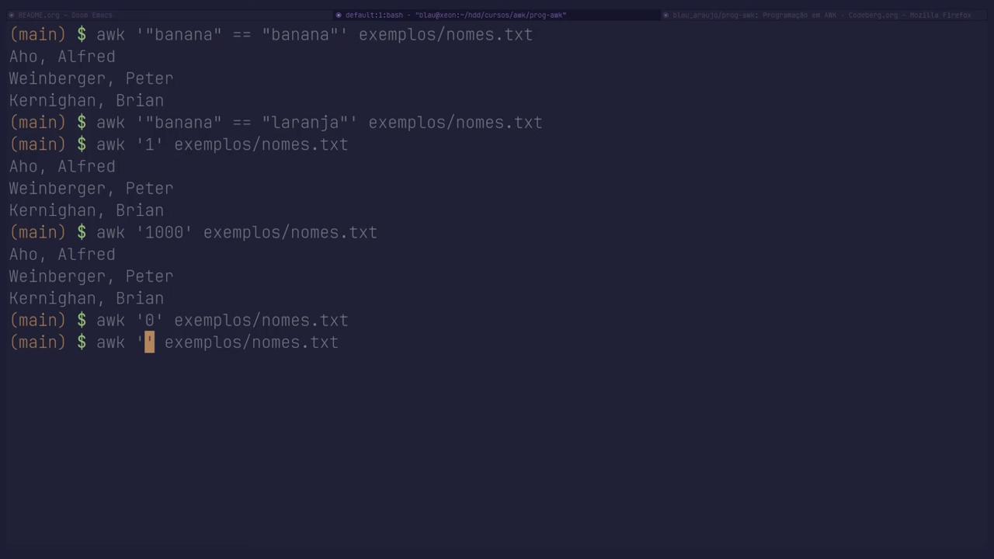
text(v)
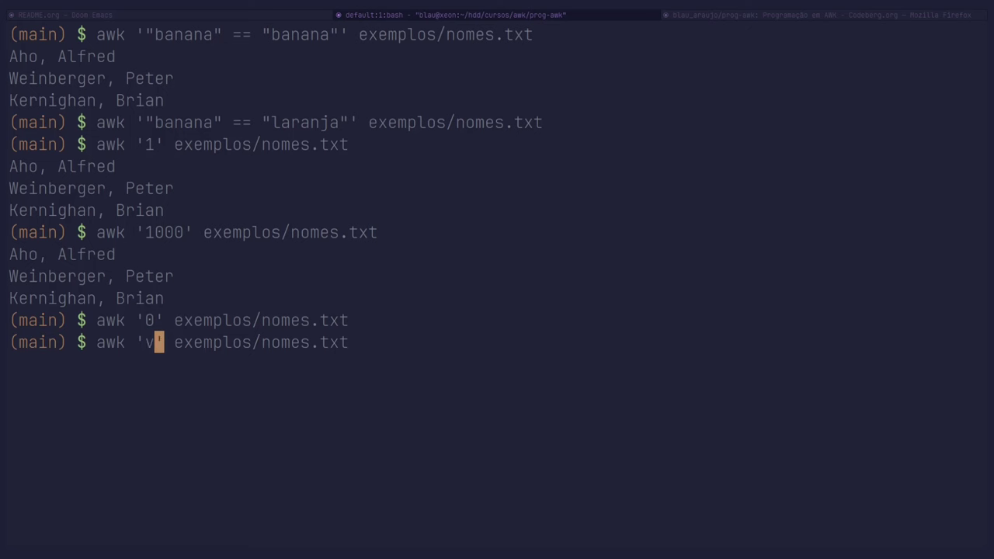
text(ar)
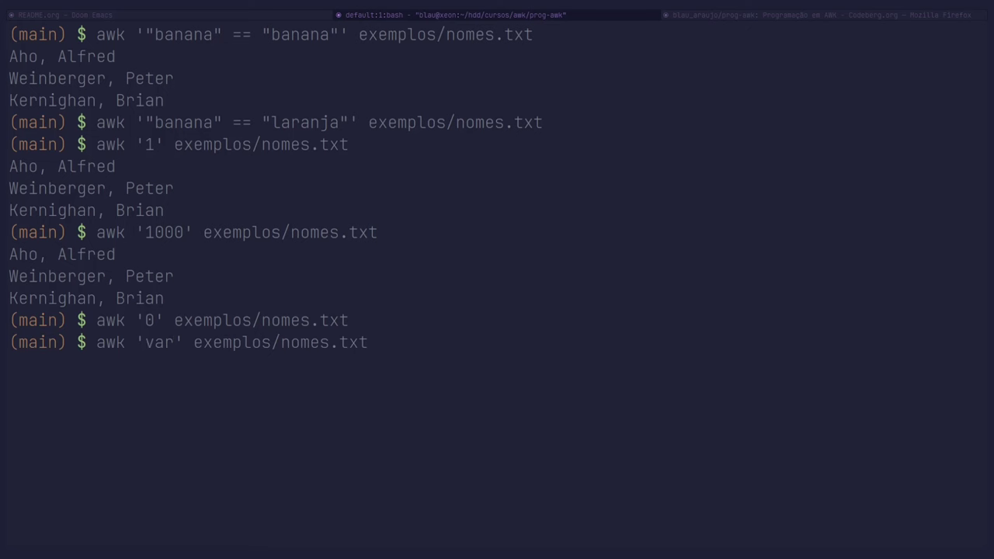
text(iav)
key(BackSpace)
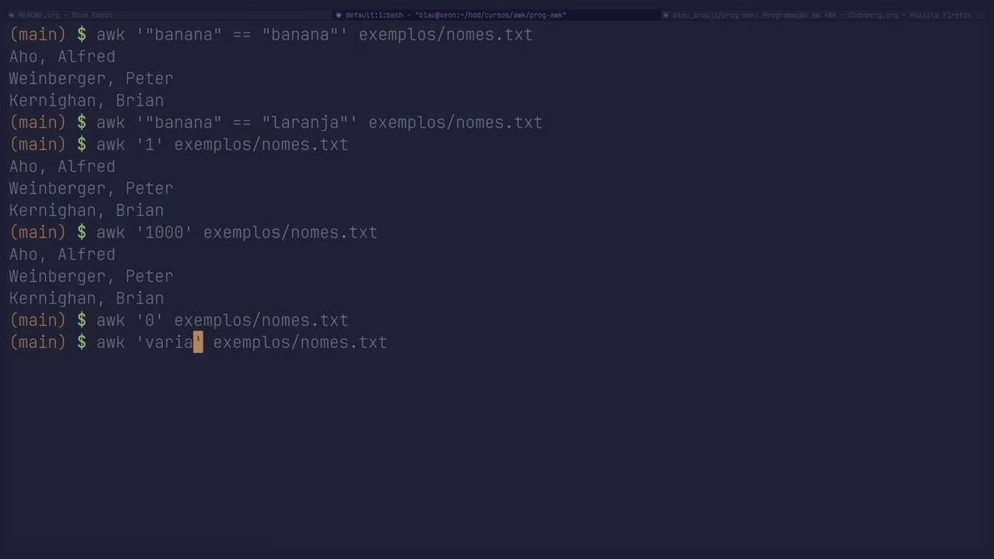
key(BackSpace)
key(BackSpace)
key(BackSpace)
key(BackSpace)
key(BackSpace)
text(ba)
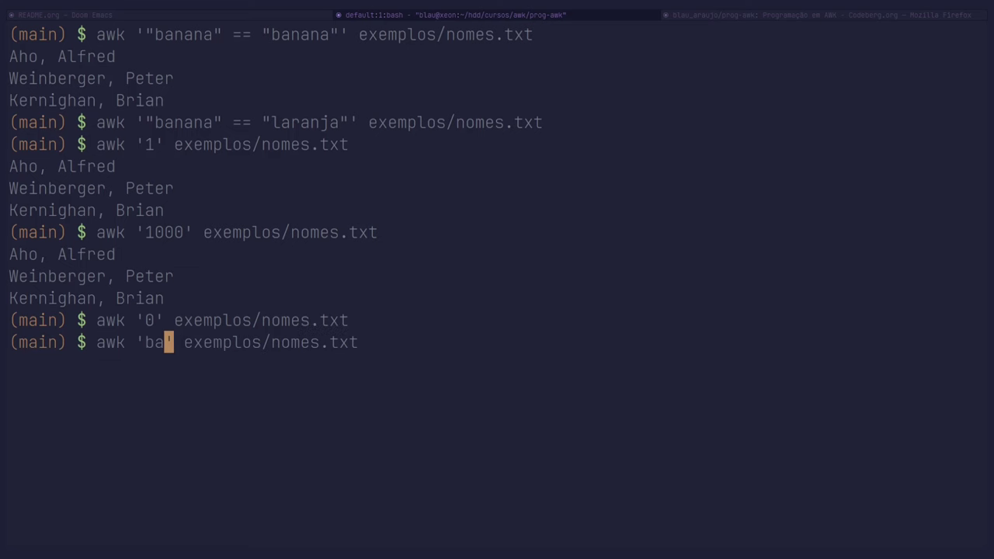
text(nana)
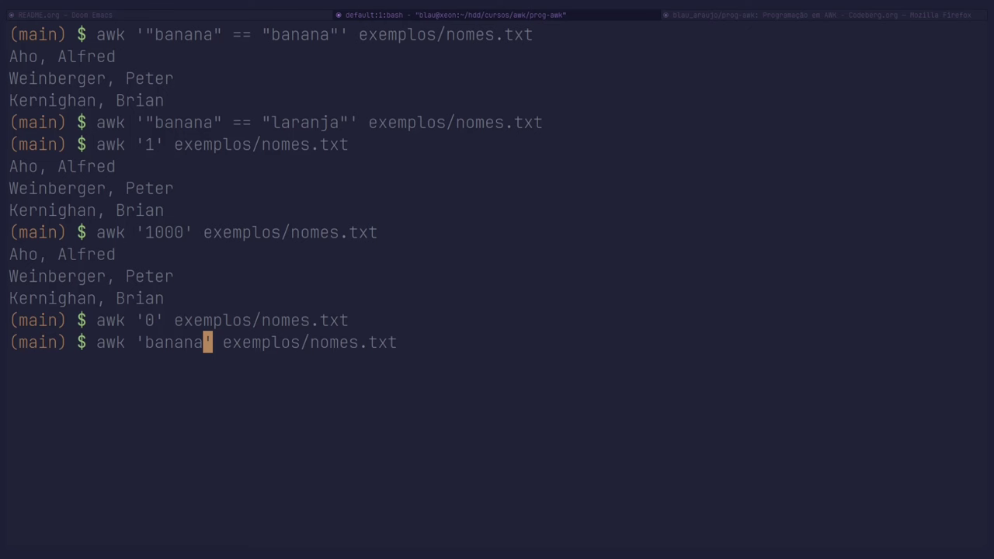
- Wrap banana as '{print banana}' and run it, printing three blank lines
key(Left)
key(alt+b)
text({)
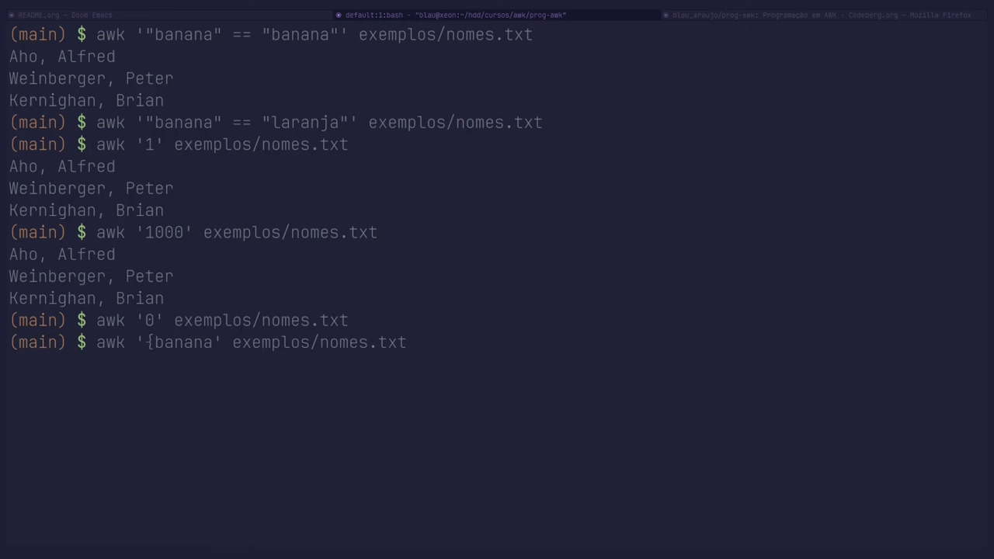
text(print)
key(Right)
key(Right)
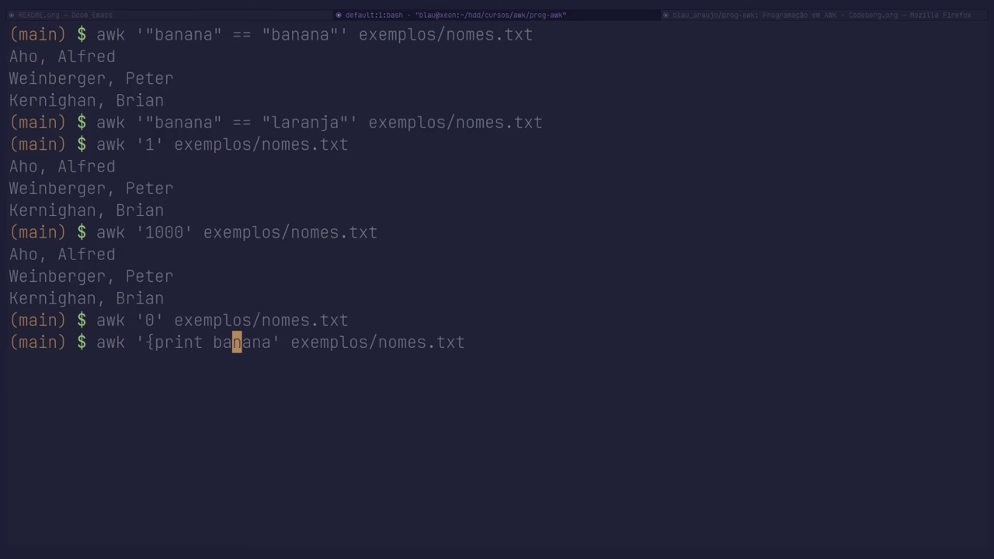
key(Right)
key(Right)
key(Right)
key(Right)
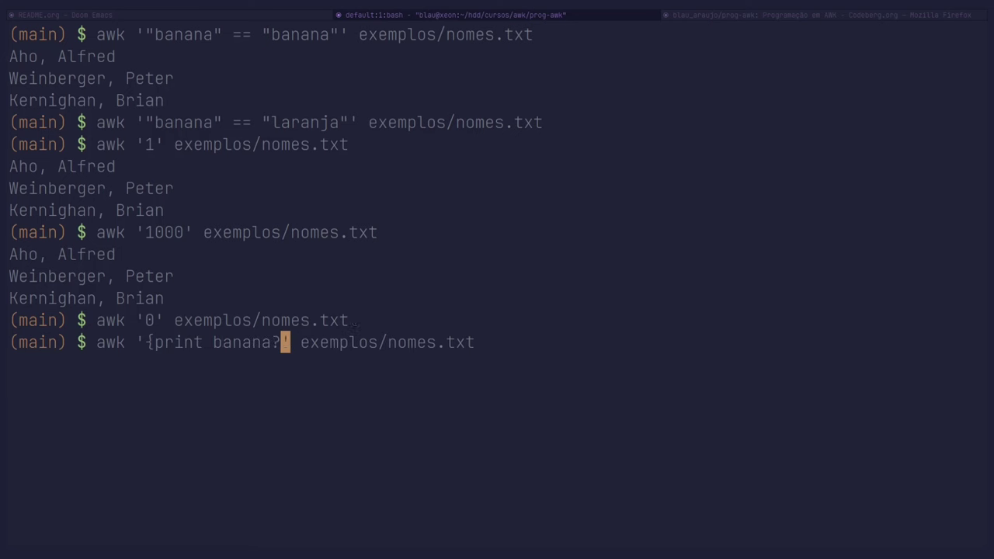
text(})
key(Return)
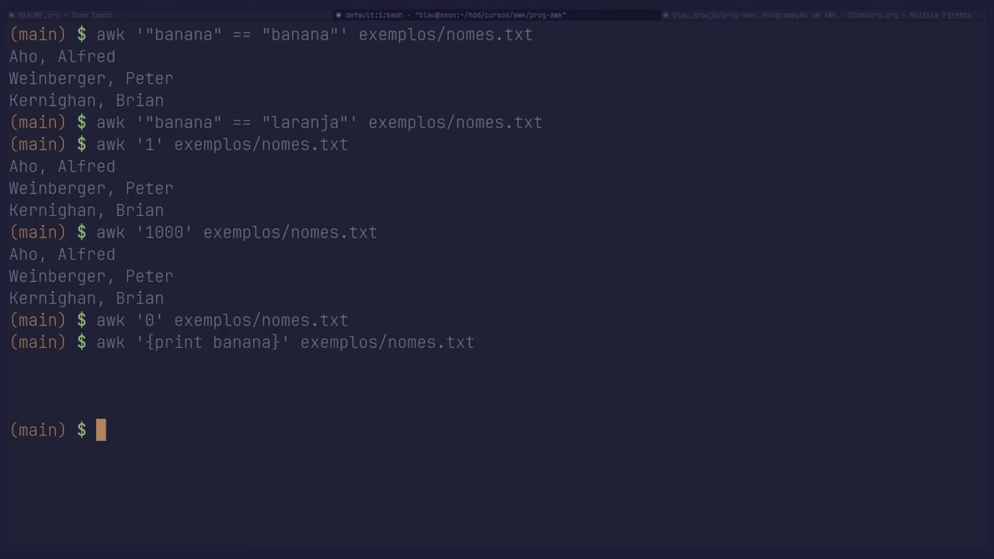
- Strip the print block and run awk 'banana' on exemplos/nomes.txt, which prints nothing
key(Up)
key(Left)
key(Left)
key(alt+b)
key(alt+b)
key(alt+b)
key(alt+b)
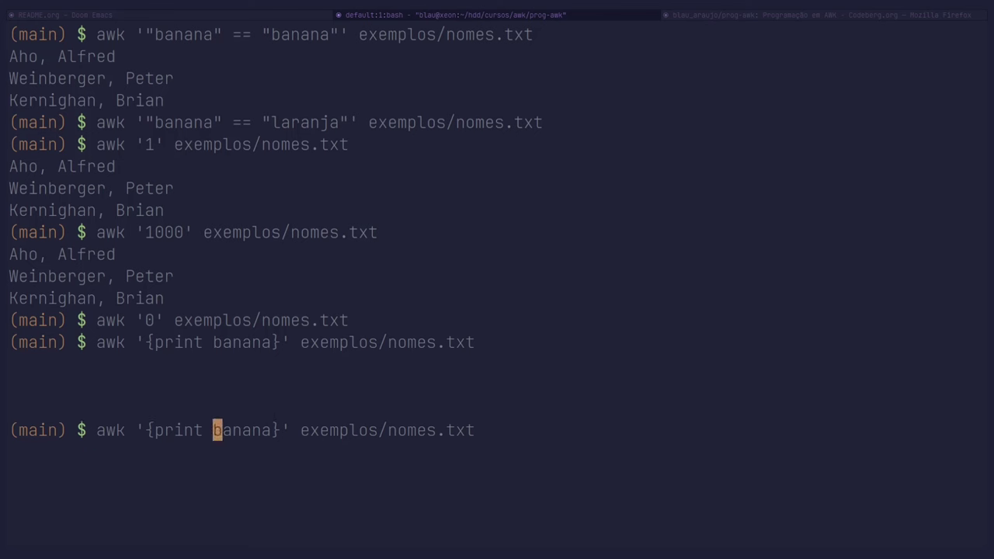
key(alt+b)
key(Left)
key(Left)
key(Delete)
key(Delete)
key(Delete)
key(Delete)
key(Delete)
key(Delete)
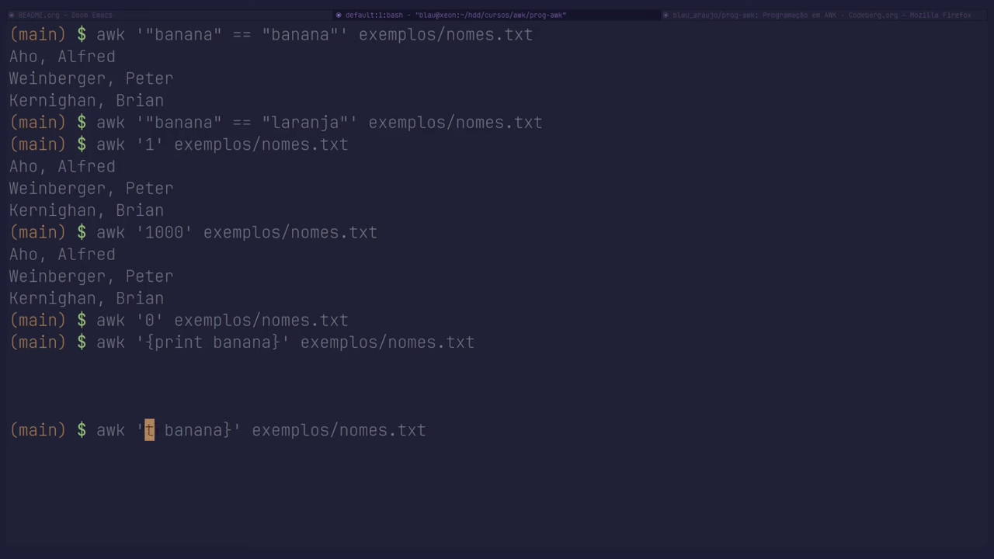
key(Delete)
key(Right)
key(Right)
key(Right)
key(Right)
key(Right)
key(Right)
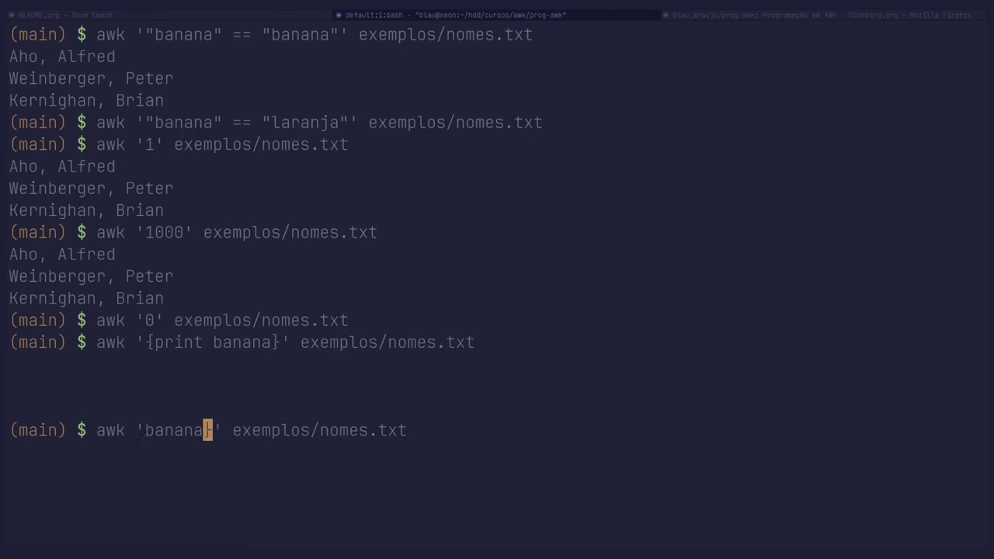
key(Delete)
key(Delete)
text(')
key(Return)
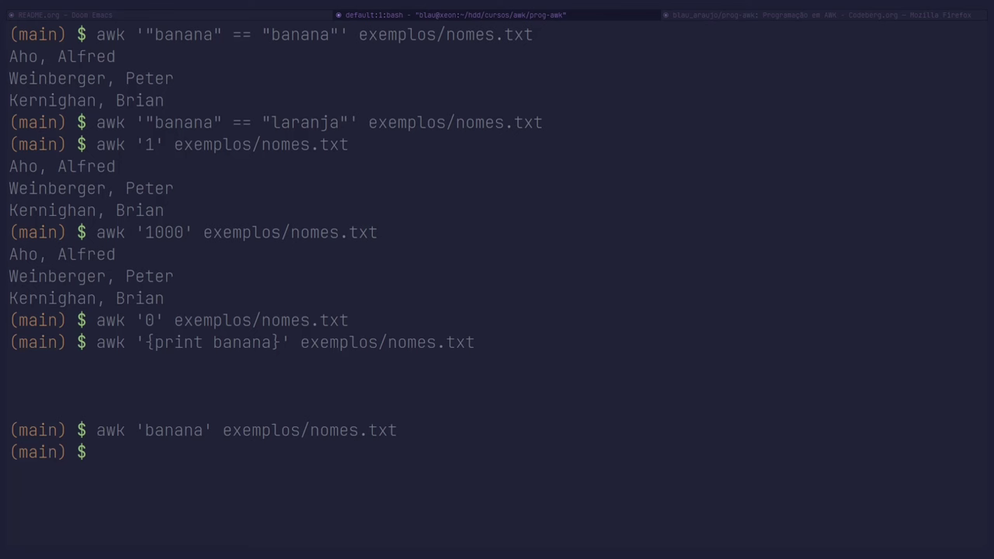
- Run awk 'banana++', printing only Weinberger, Peter and Kernighan, Brian
key(Up)
key(Left)
key(Left)
key(Left)
key(Left)
key(Left)
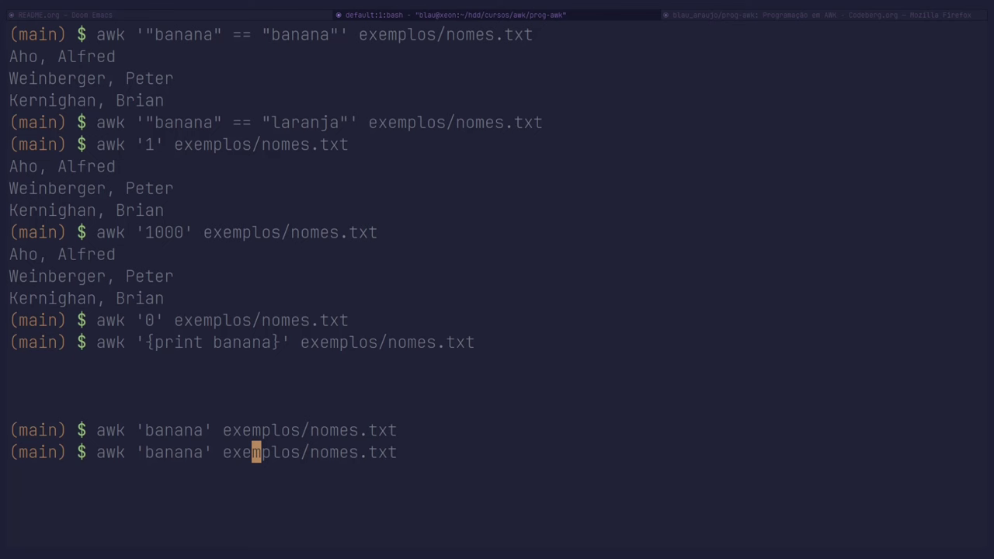
key(Left)
key(Left)
key(Left)
text(++)
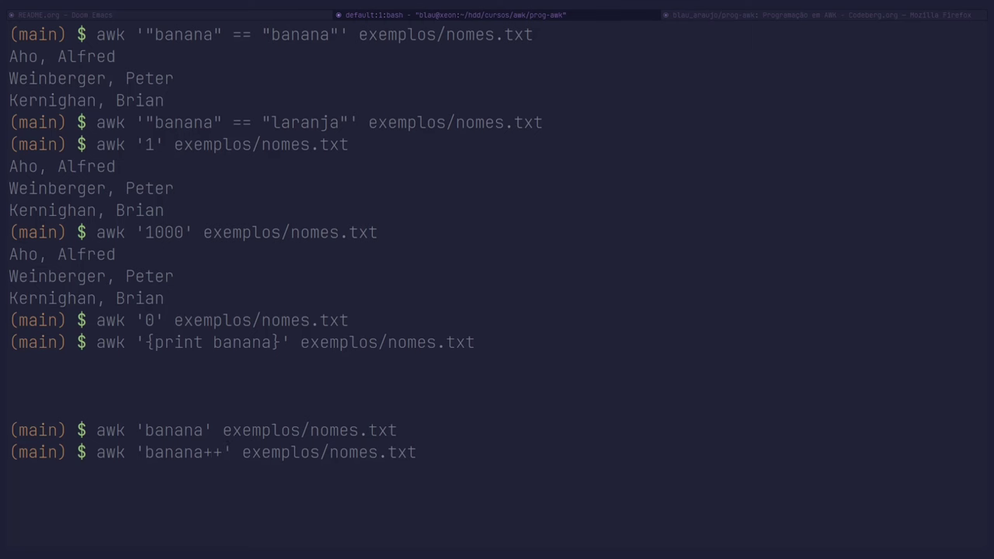
key(Left)
key(Left)
key(Left)
key(Left)
key(Left)
key(Return)
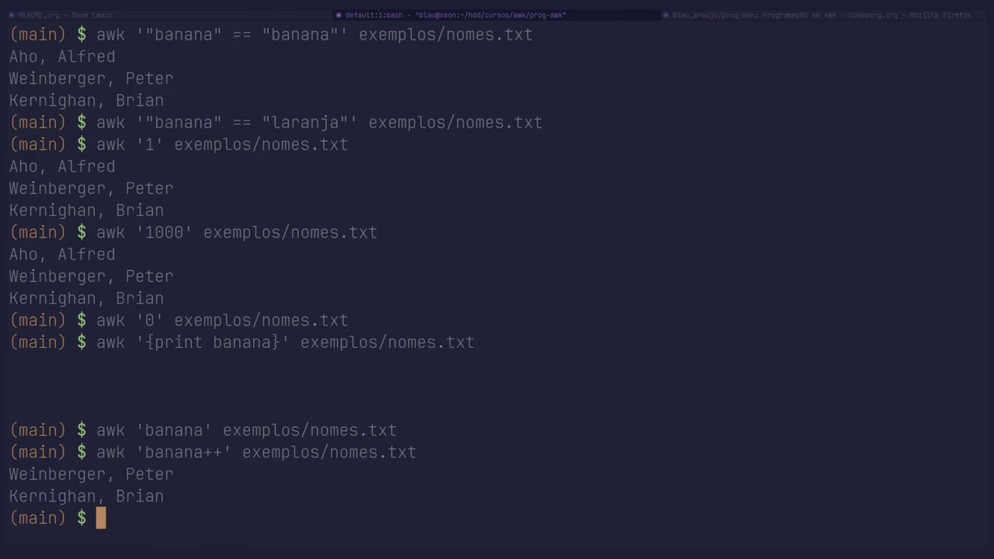
- Clear the screen and erase the banana++ pattern from the recalled command
key(Up)
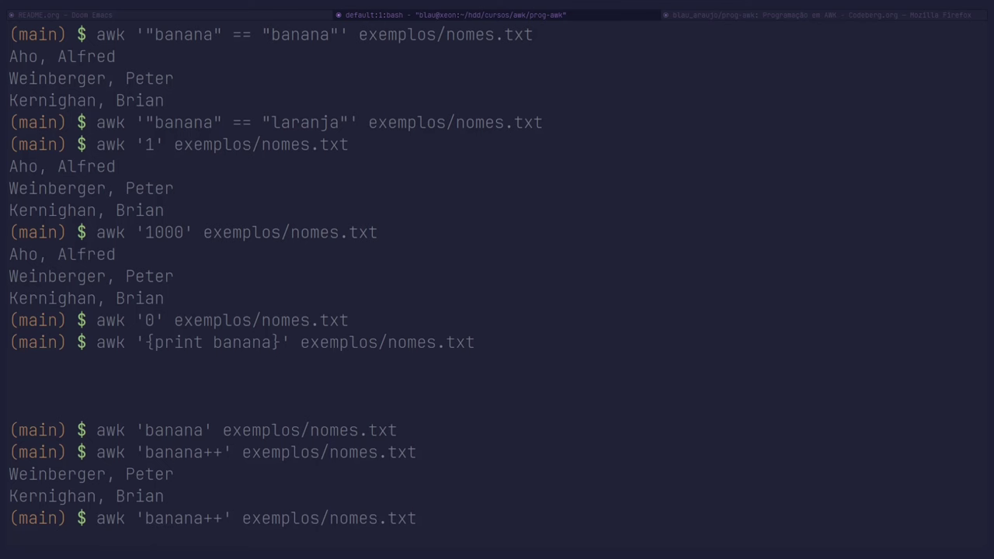
key(ctrl+l)
key(alt+b)
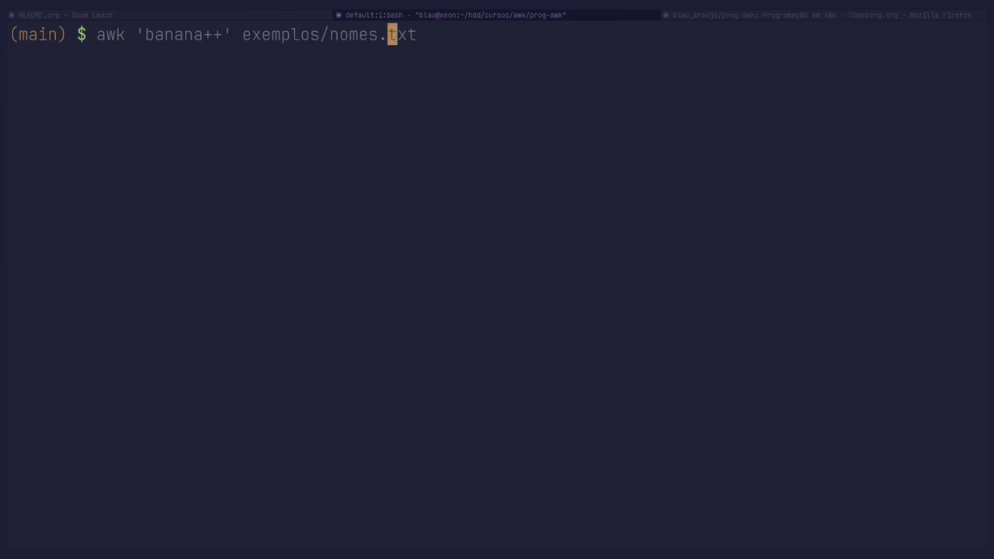
key(alt+b)
key(alt+b)
key(alt+b)
key(Delete)
key(alt+d)
key(Delete)
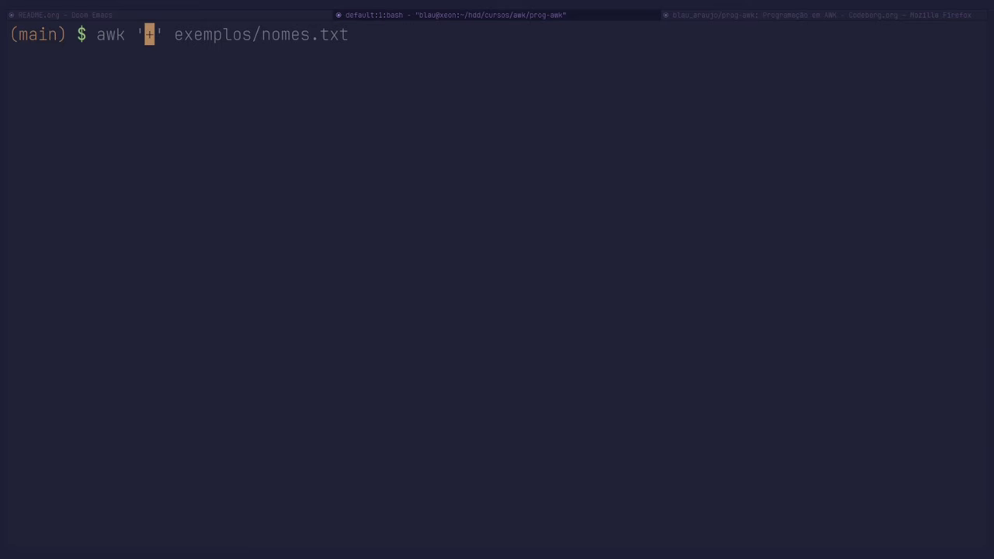
key(Delete)
- Enter the pattern RN > 1 and run it on exemplos/nomes.txt, which prints nothing
text({})
key(Left)
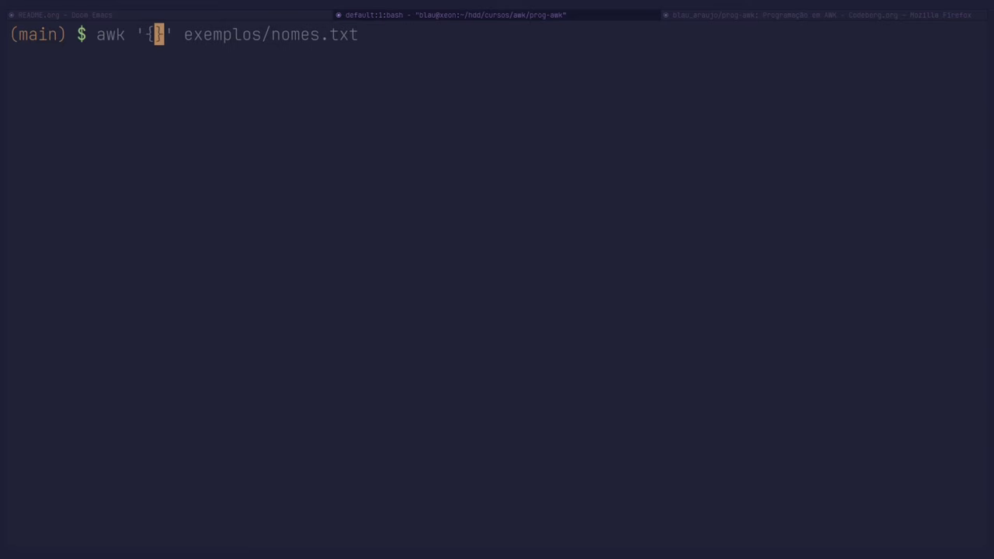
key(Left)
key(Delete)
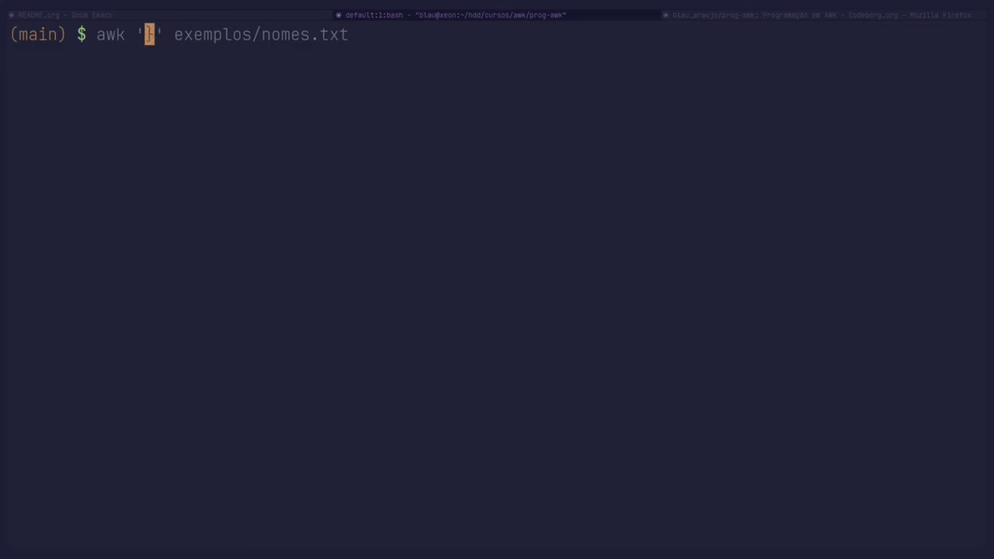
key(Delete)
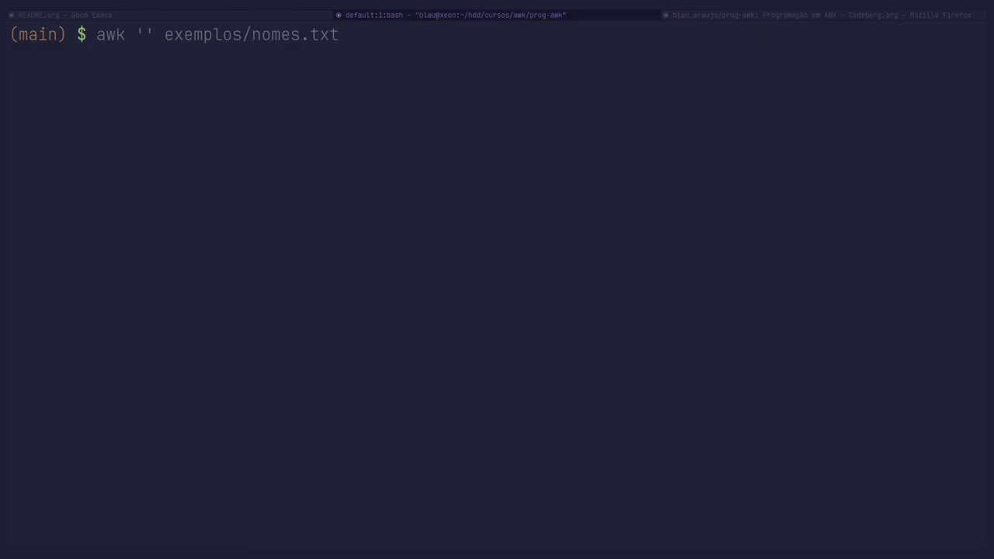
text(F)
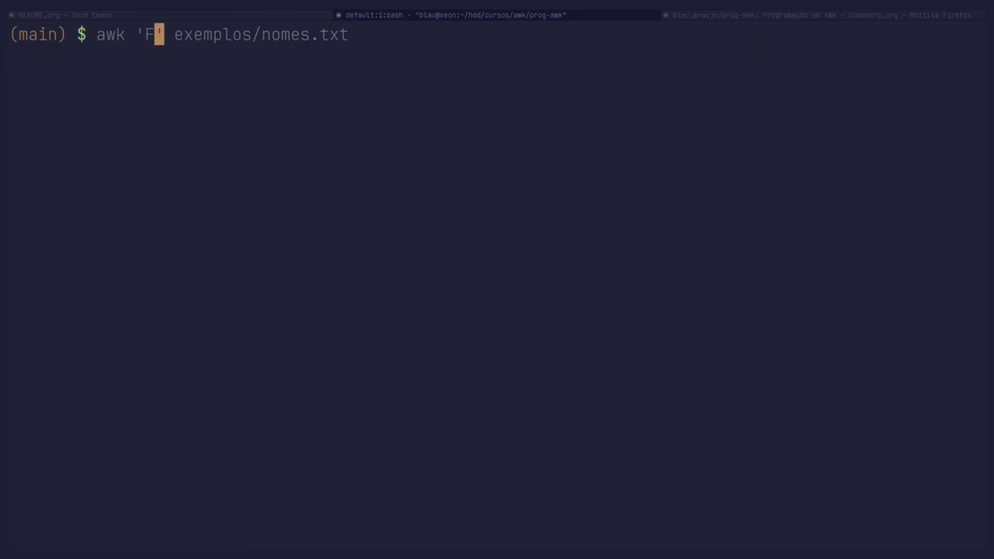
text(R)
key(BackSpace)
key(BackSpace)
text(RN)
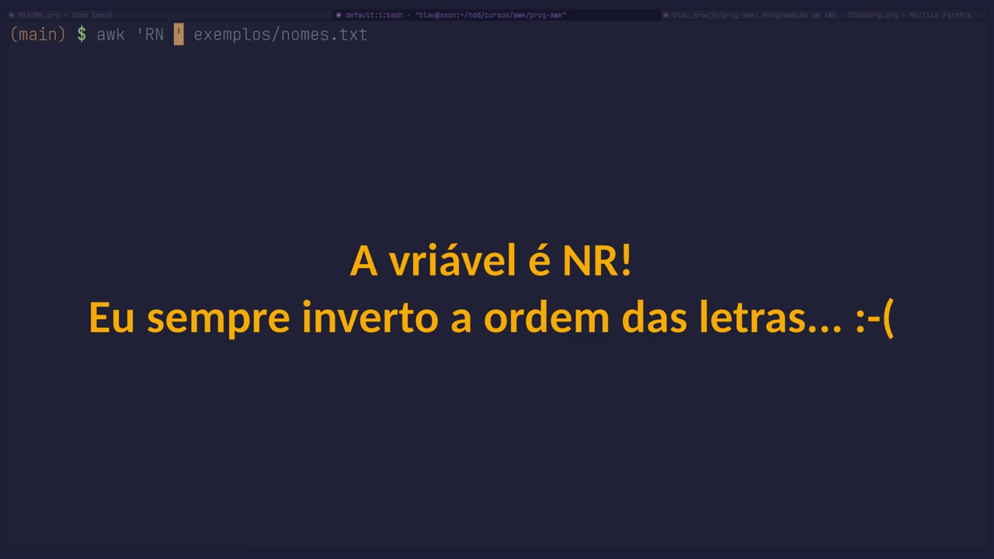
text(> )
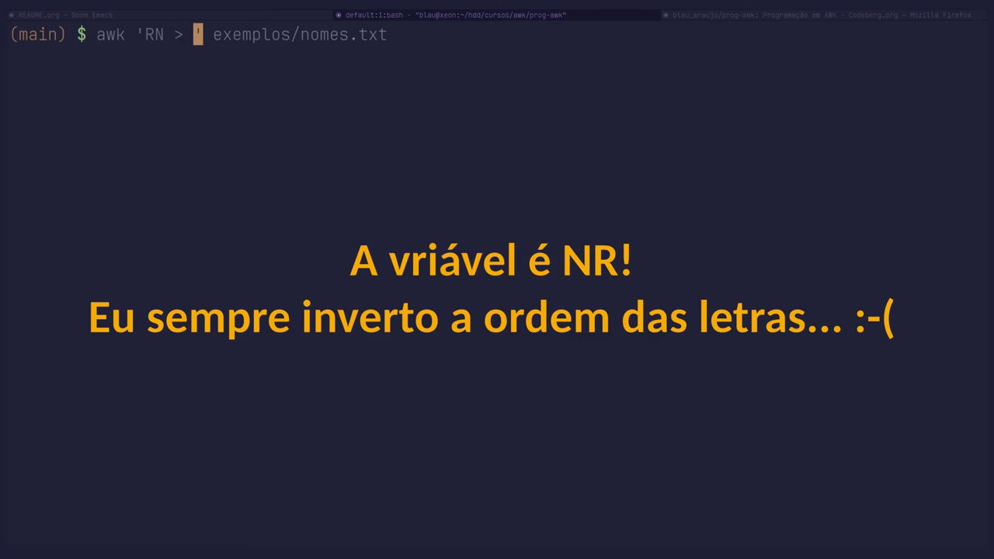
text(1)
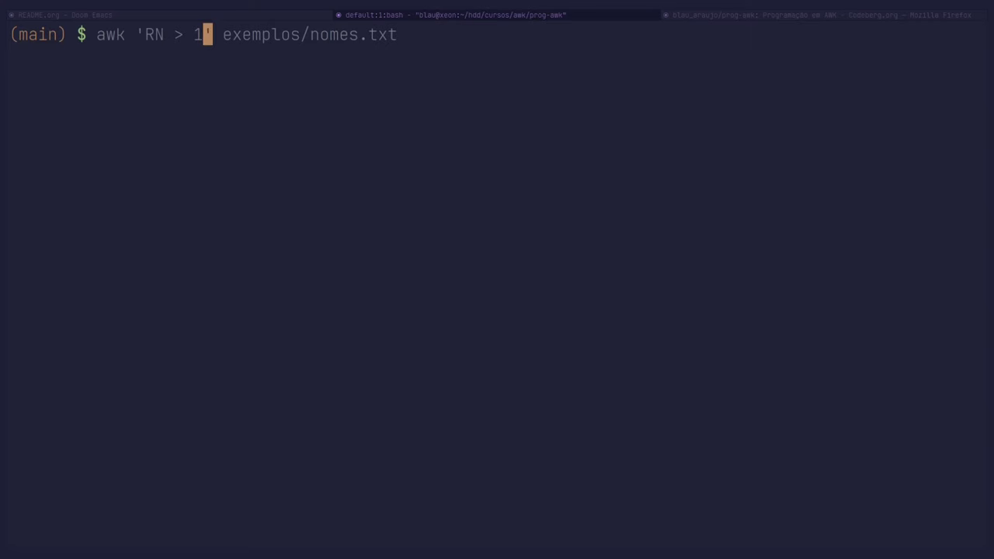
key(Return)
- Correct RN to NR and run awk 'NR > 1', printing the second and third names
key(Up)
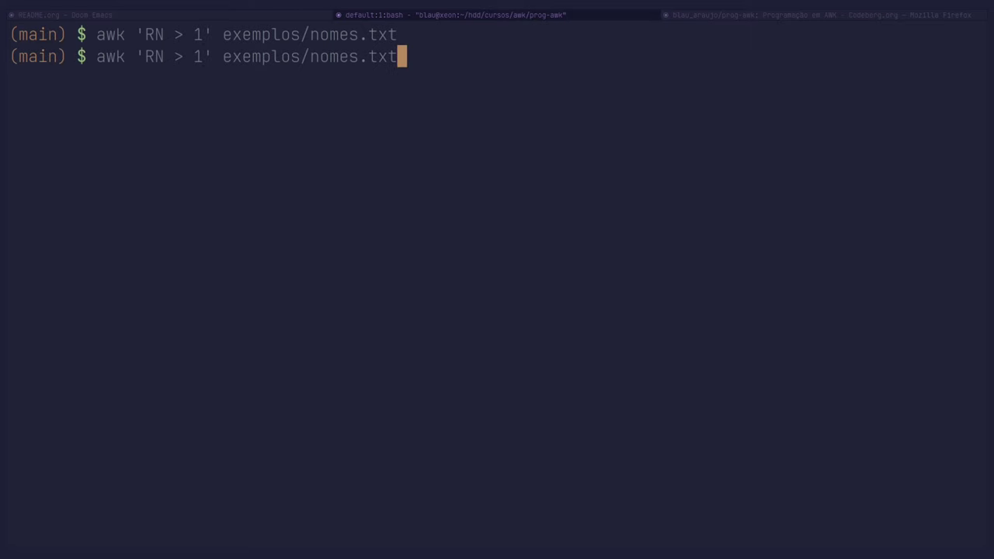
key(Left)
key(Left)
key(Left)
key(Left)
key(Left)
key(Left)
key(Left)
key(Left)
key(Delete)
key(Right)
text(R)
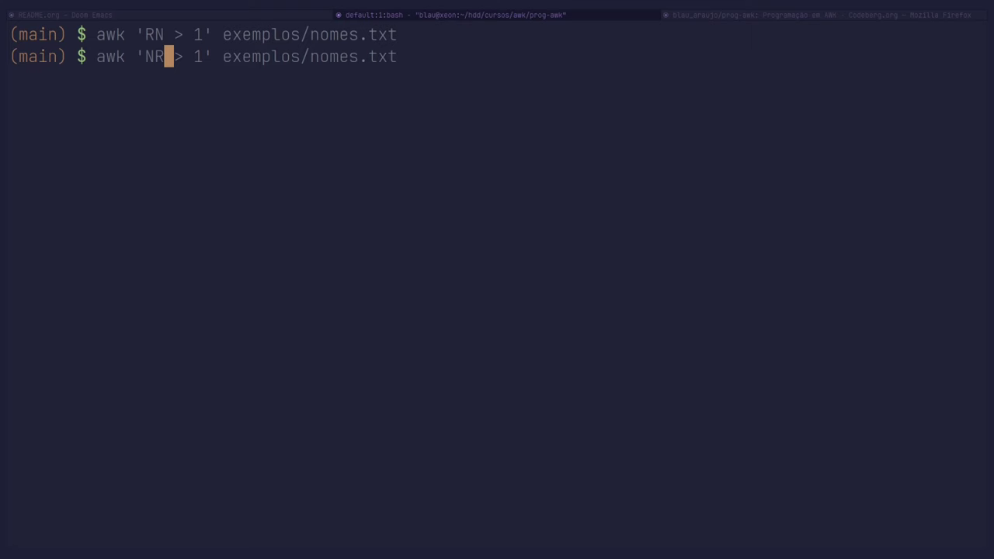
key(Return)
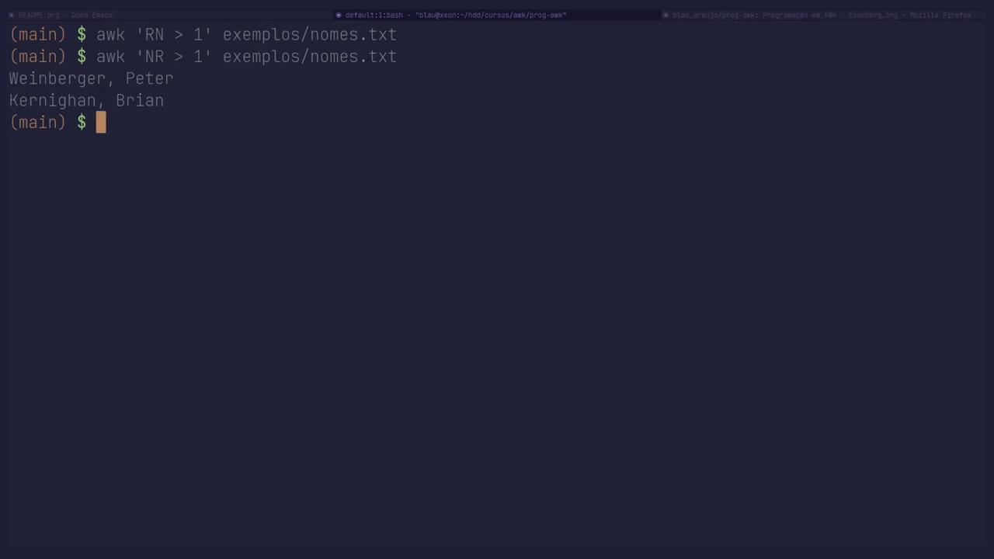
- Replace the pattern with x++ and run it, again printing the second and third names
key(Up)
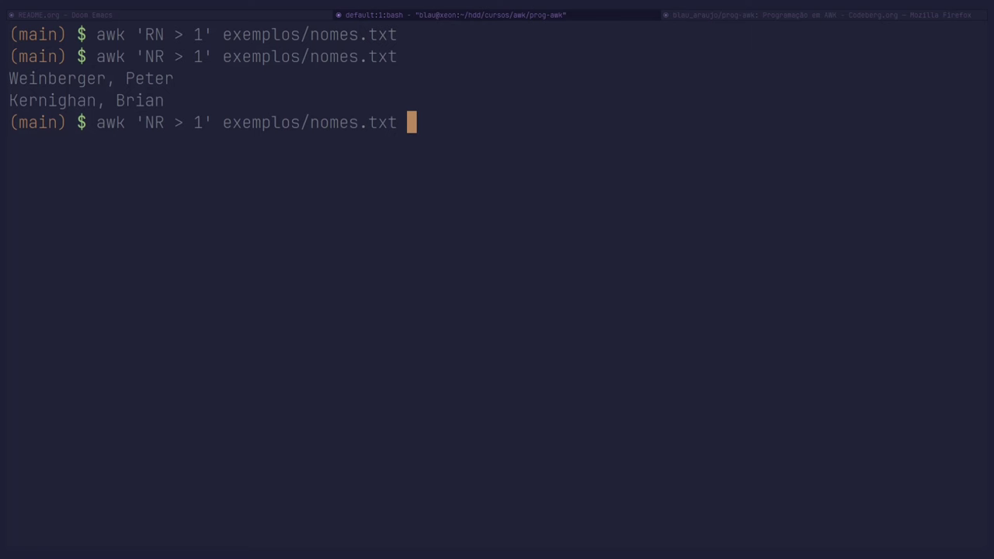
key(Left)
key(Left)
key(Left)
key(Left)
key(Left)
key(Left)
key(Left)
key(Left)
key(Left)
key(Left)
key(Left)
key(Delete)
key(Delete)
key(Delete)
key(Delete)
key(Delete)
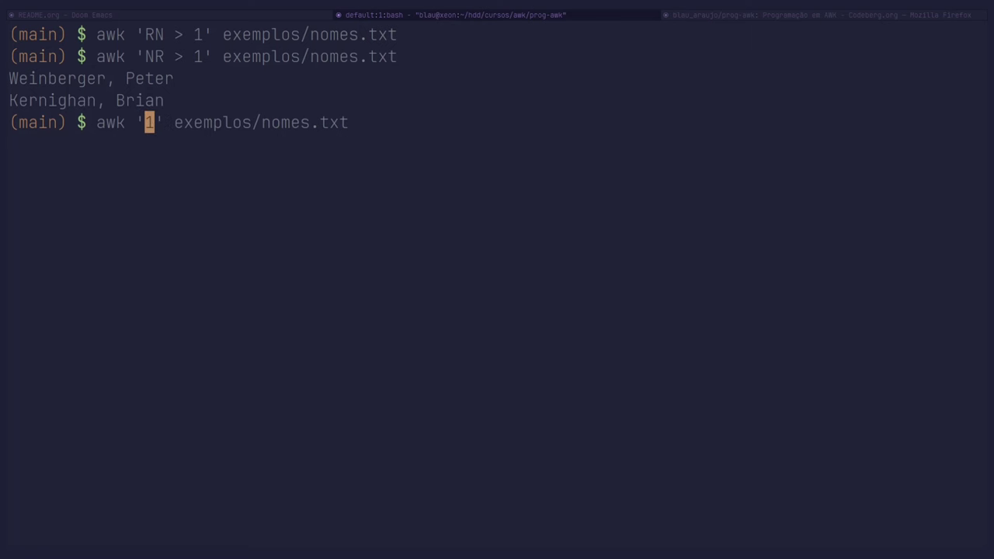
key(Delete)
text(x++)
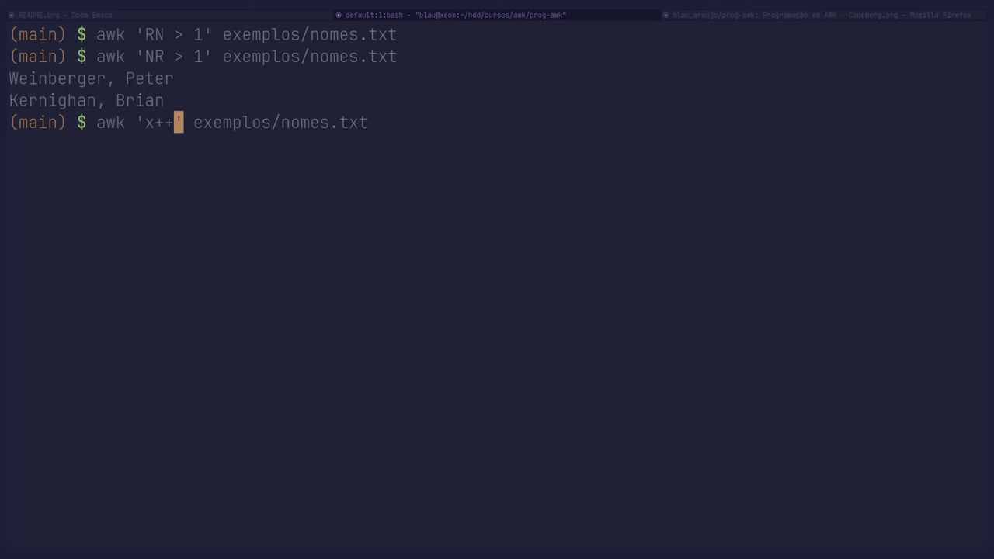
key(Return)
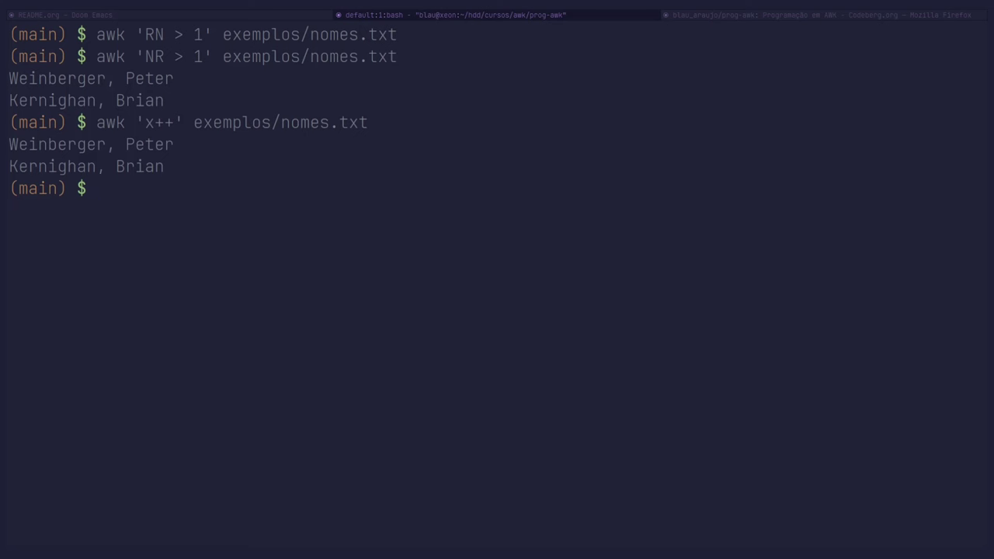